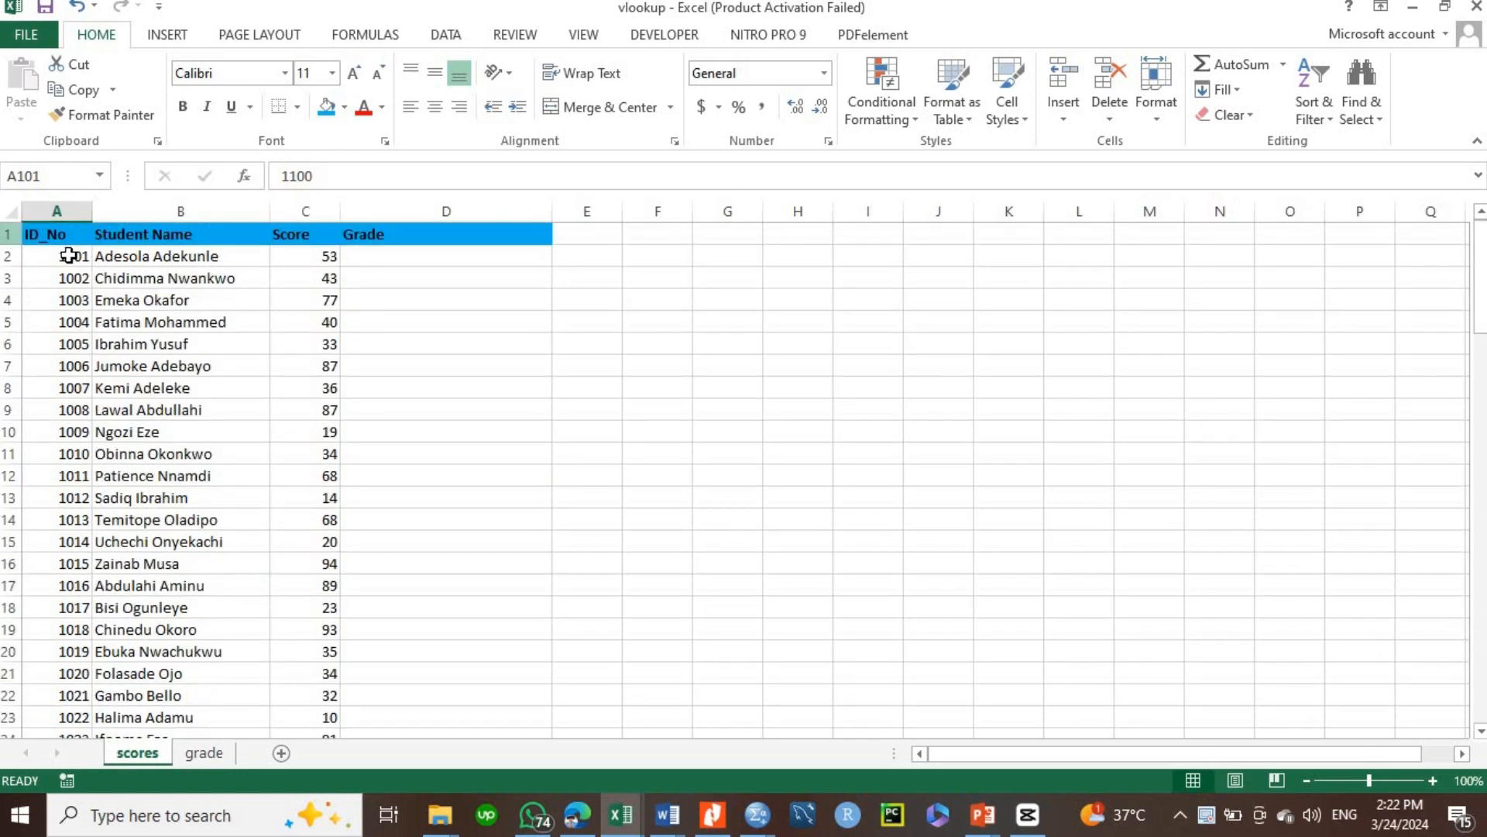
- Look over the ID_No, Score and empty Grade columns on the scores sheet
click(65, 256)
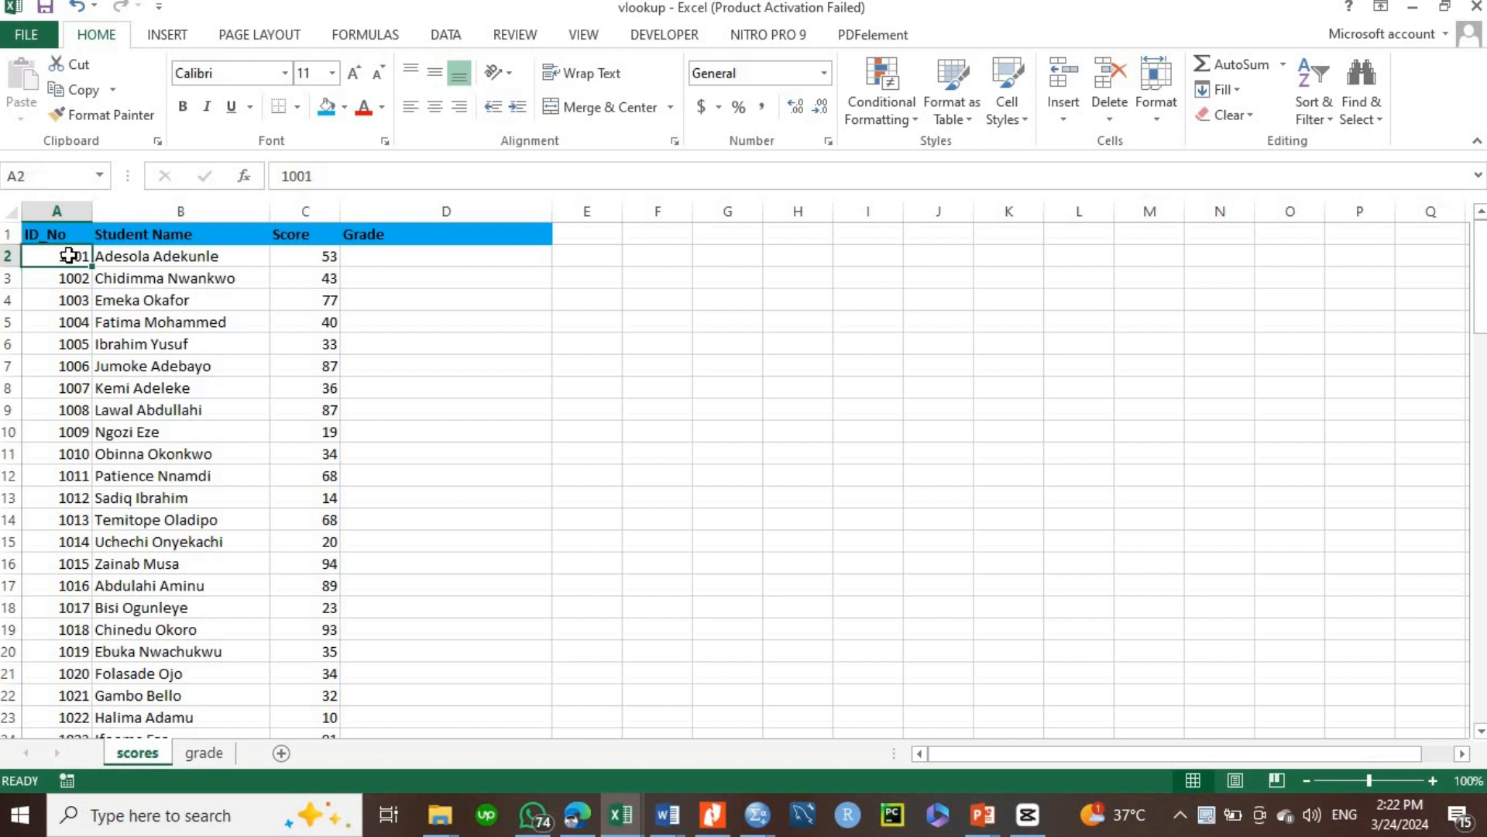
click(302, 233)
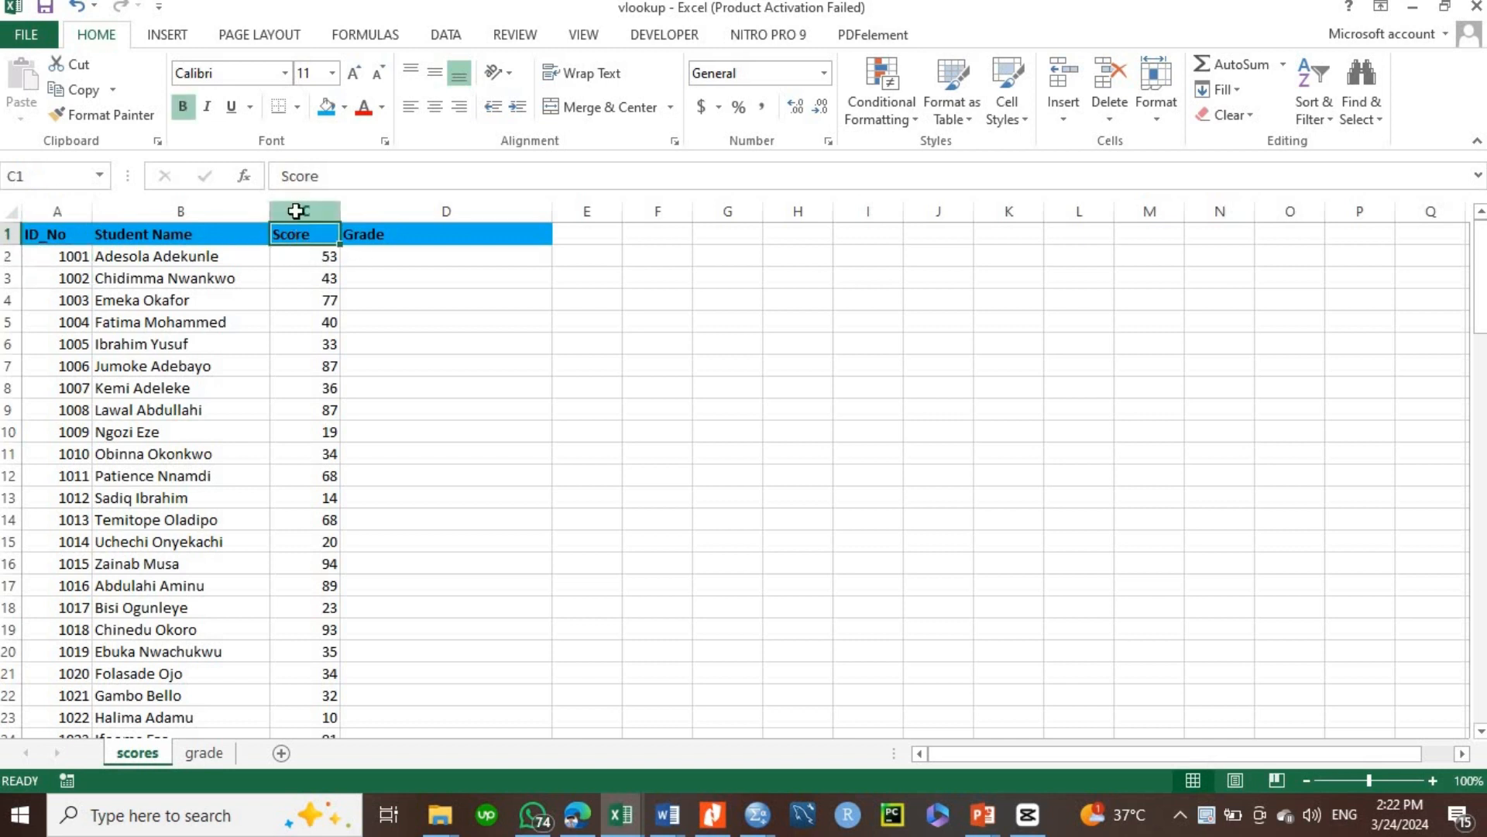
click(296, 205)
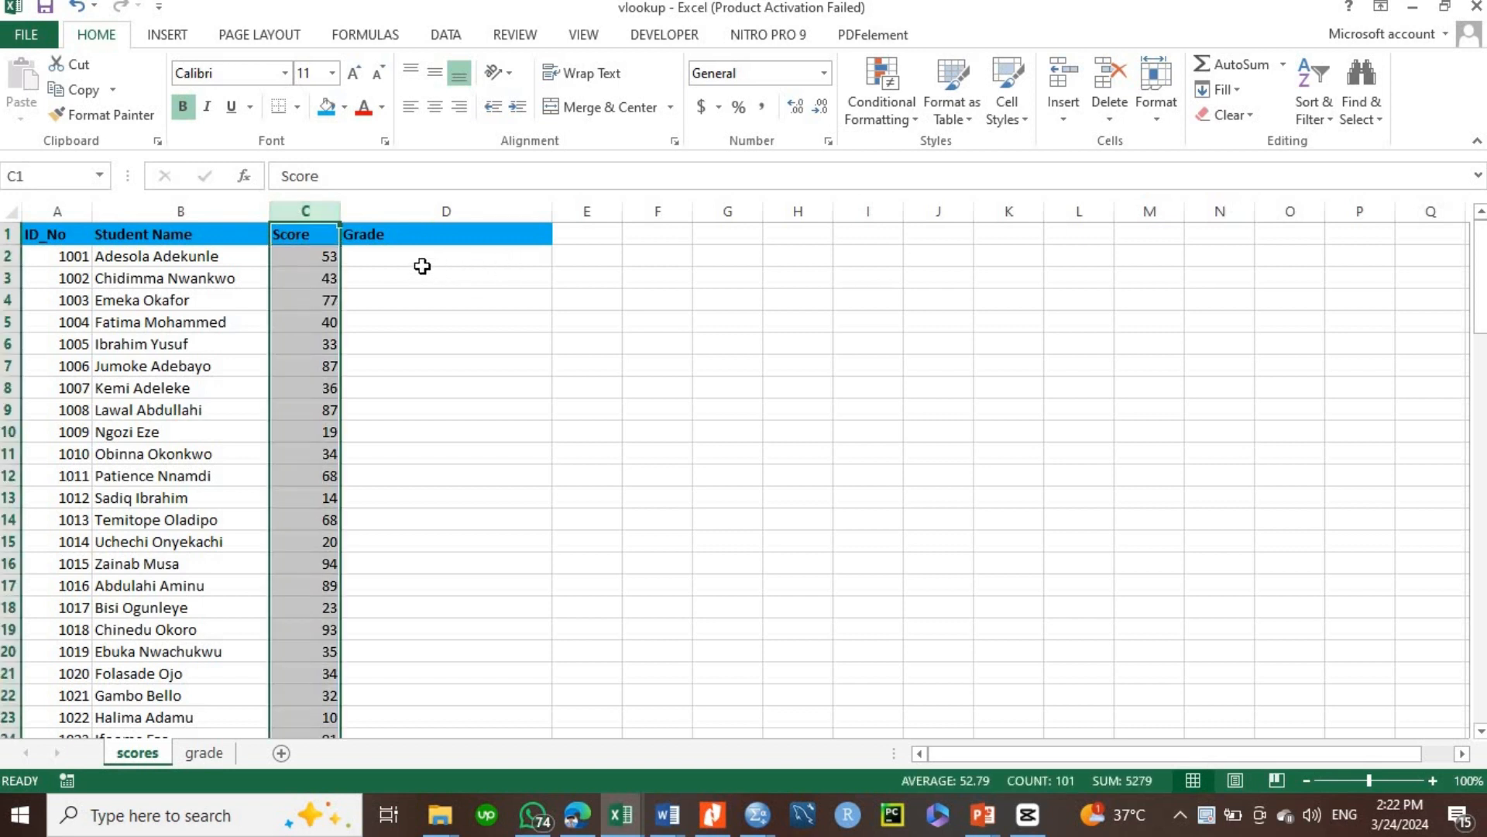
click(406, 248)
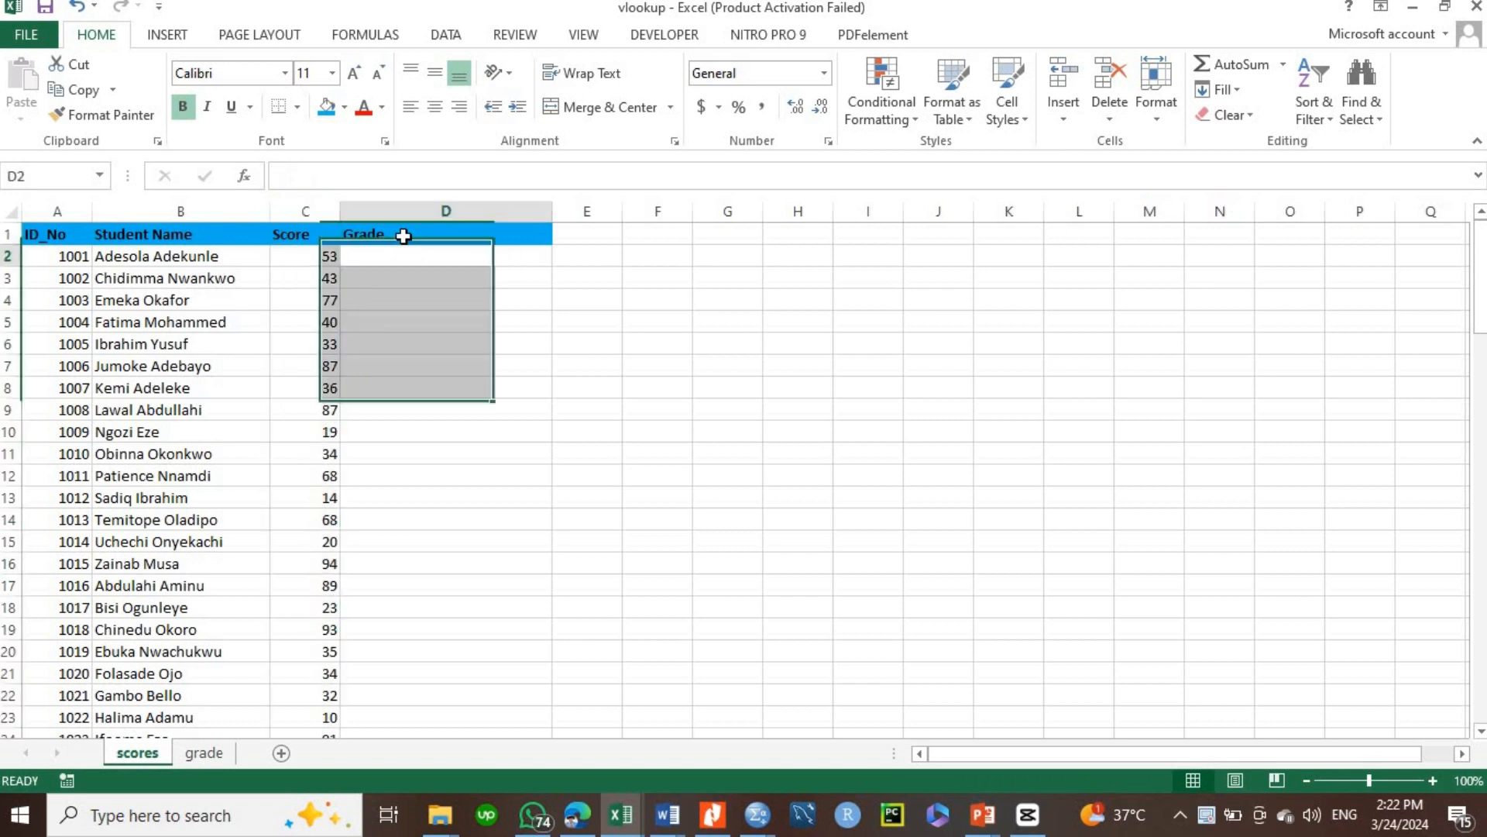
click(404, 206)
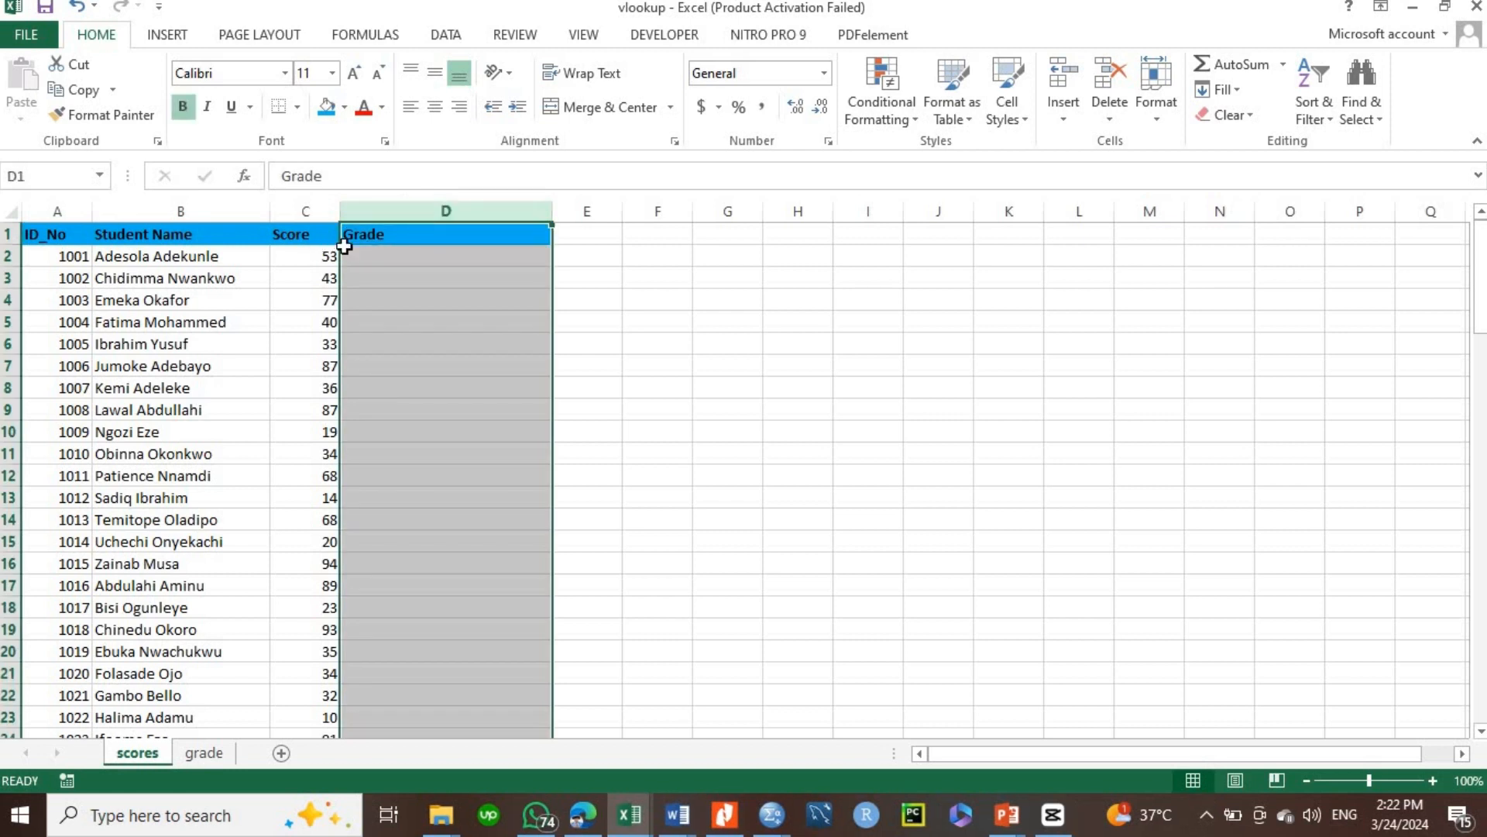
click(388, 257)
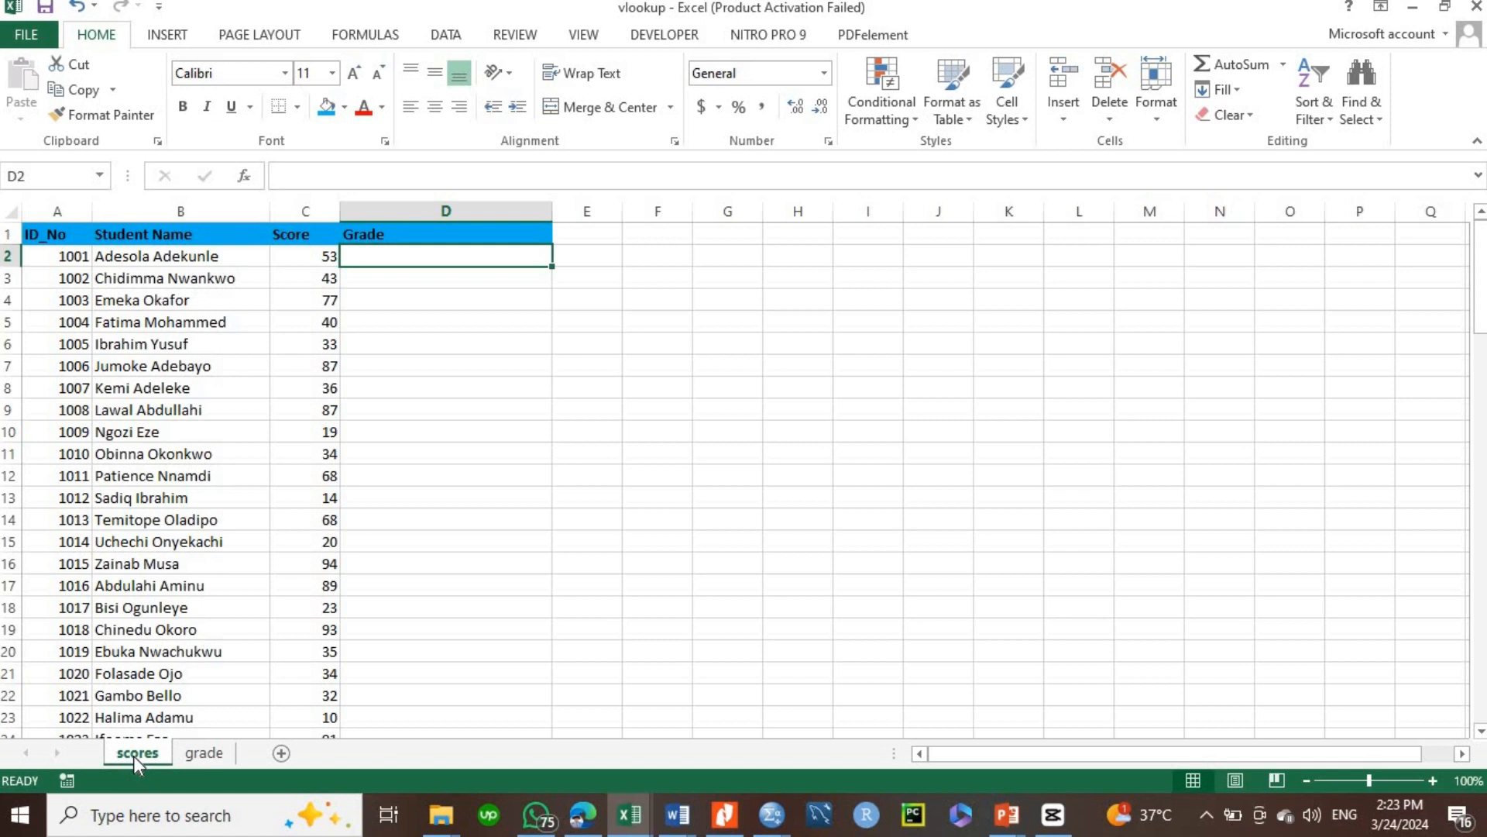
- On the grade sheet, fill row 2 with lower bound 0, interpretation Fail and upper bound 39
click(203, 752)
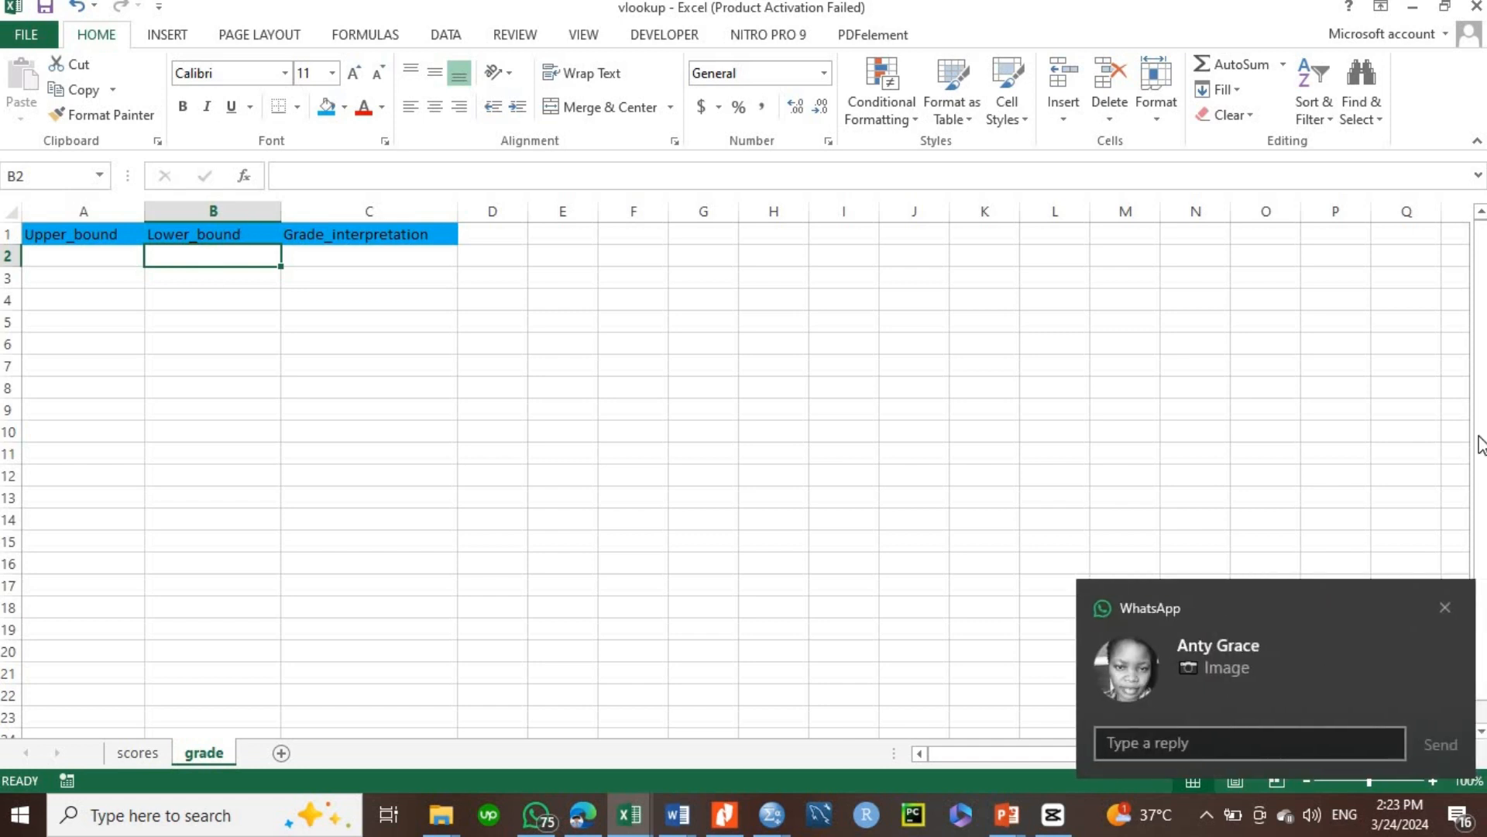
click(1445, 608)
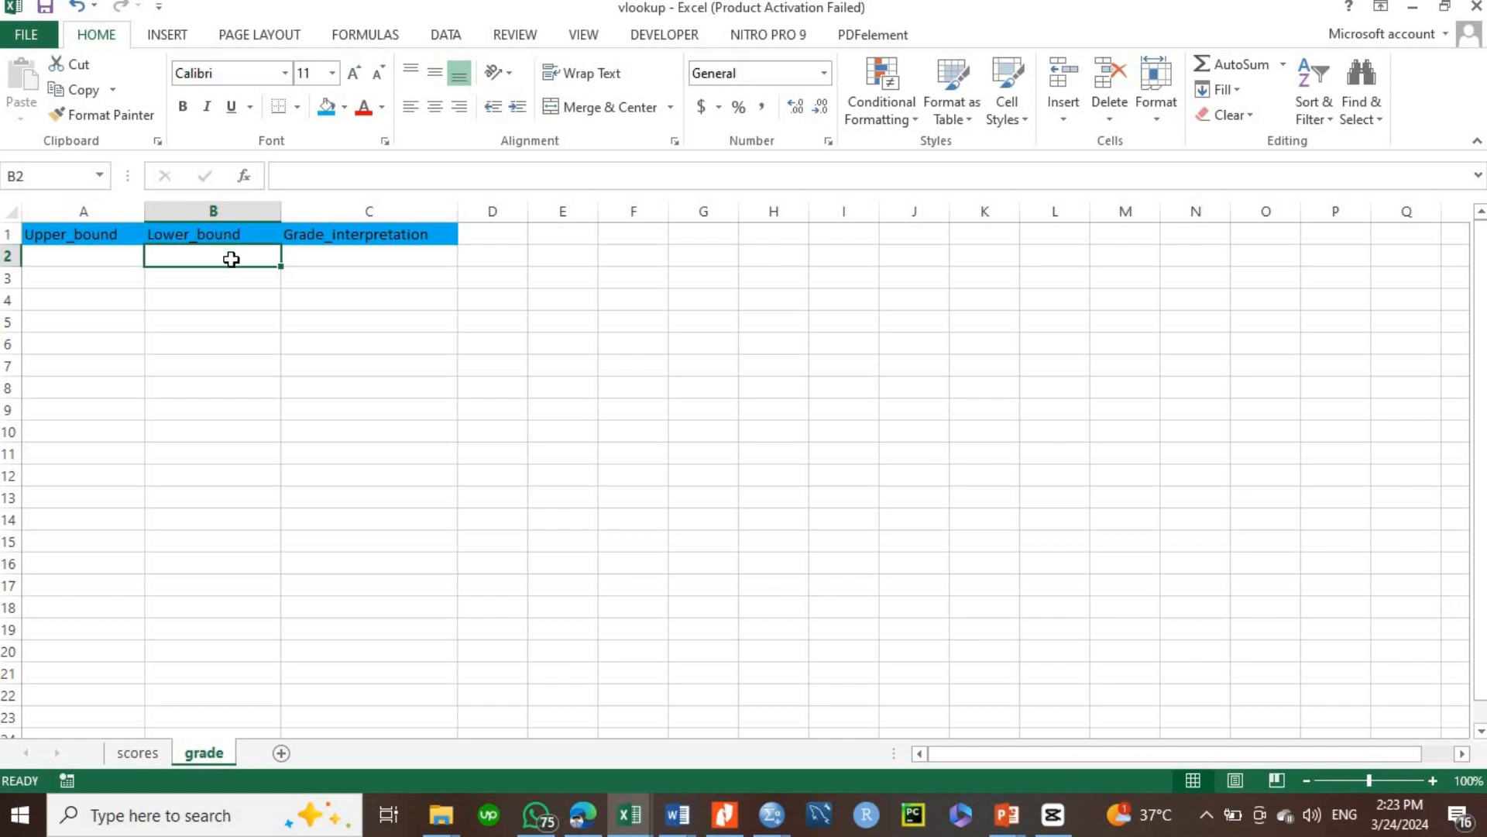
text(0)
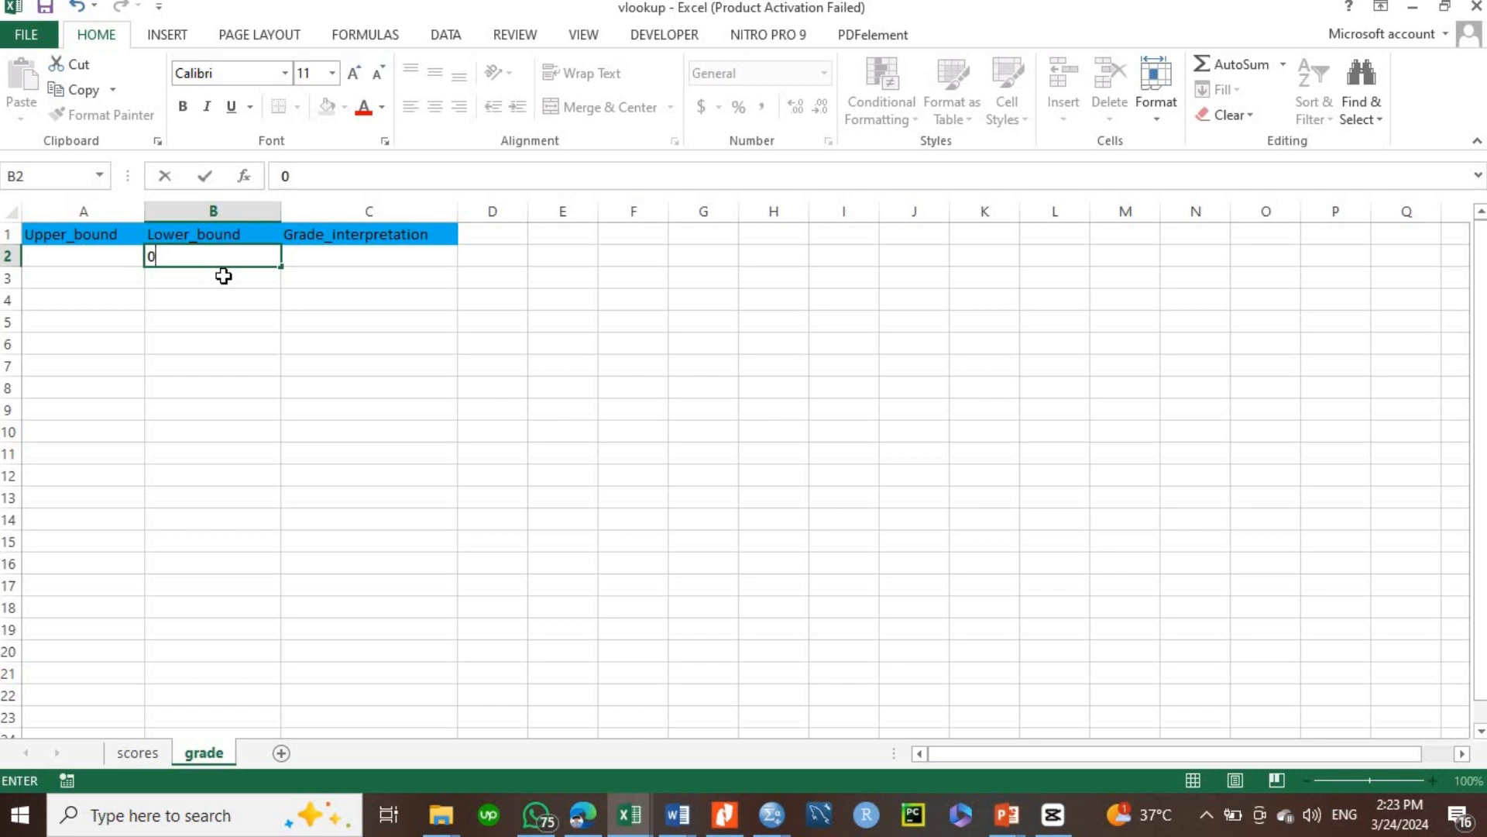
key(Return)
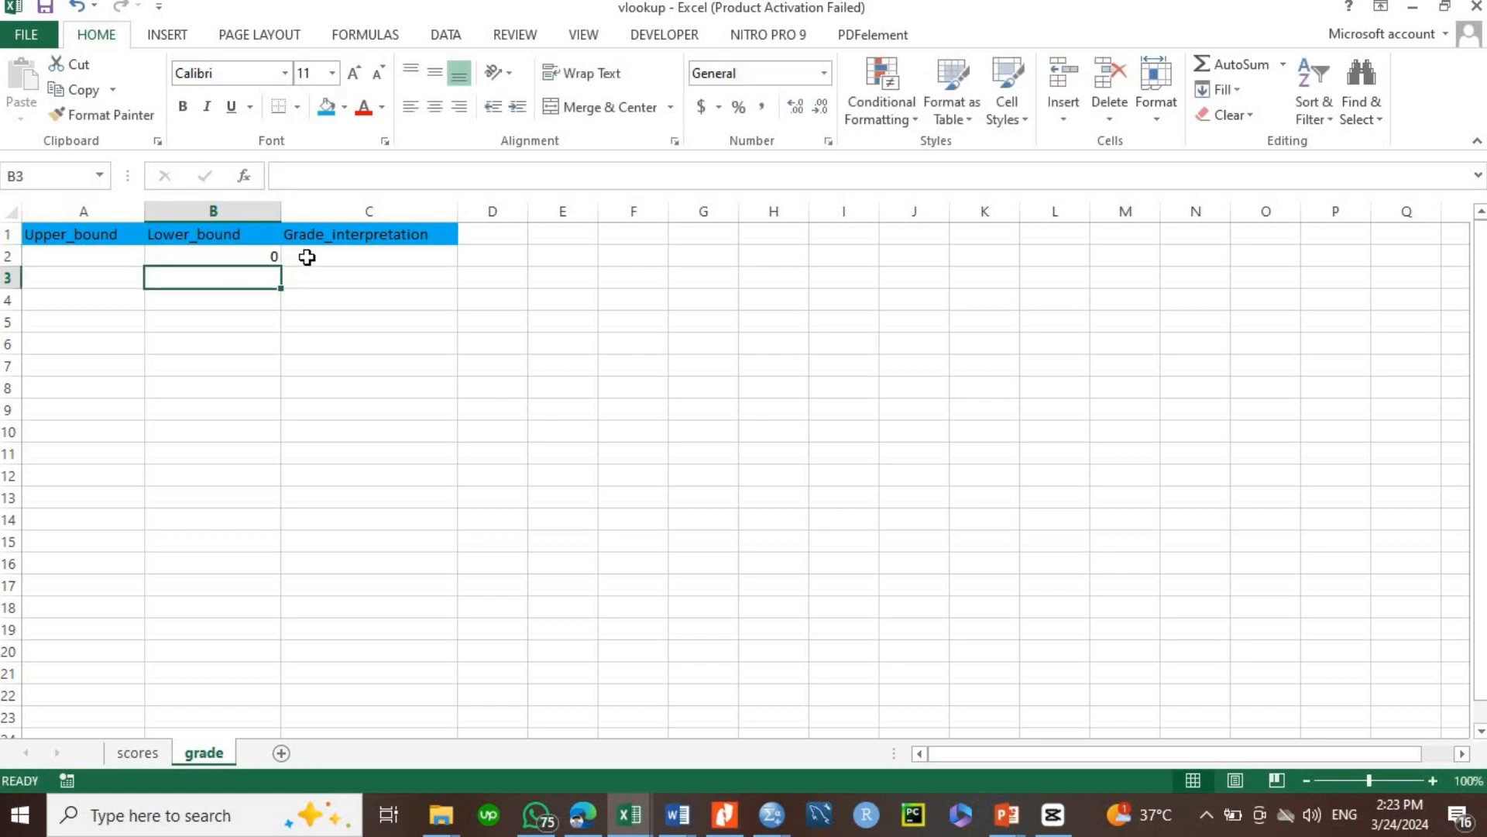
click(307, 257)
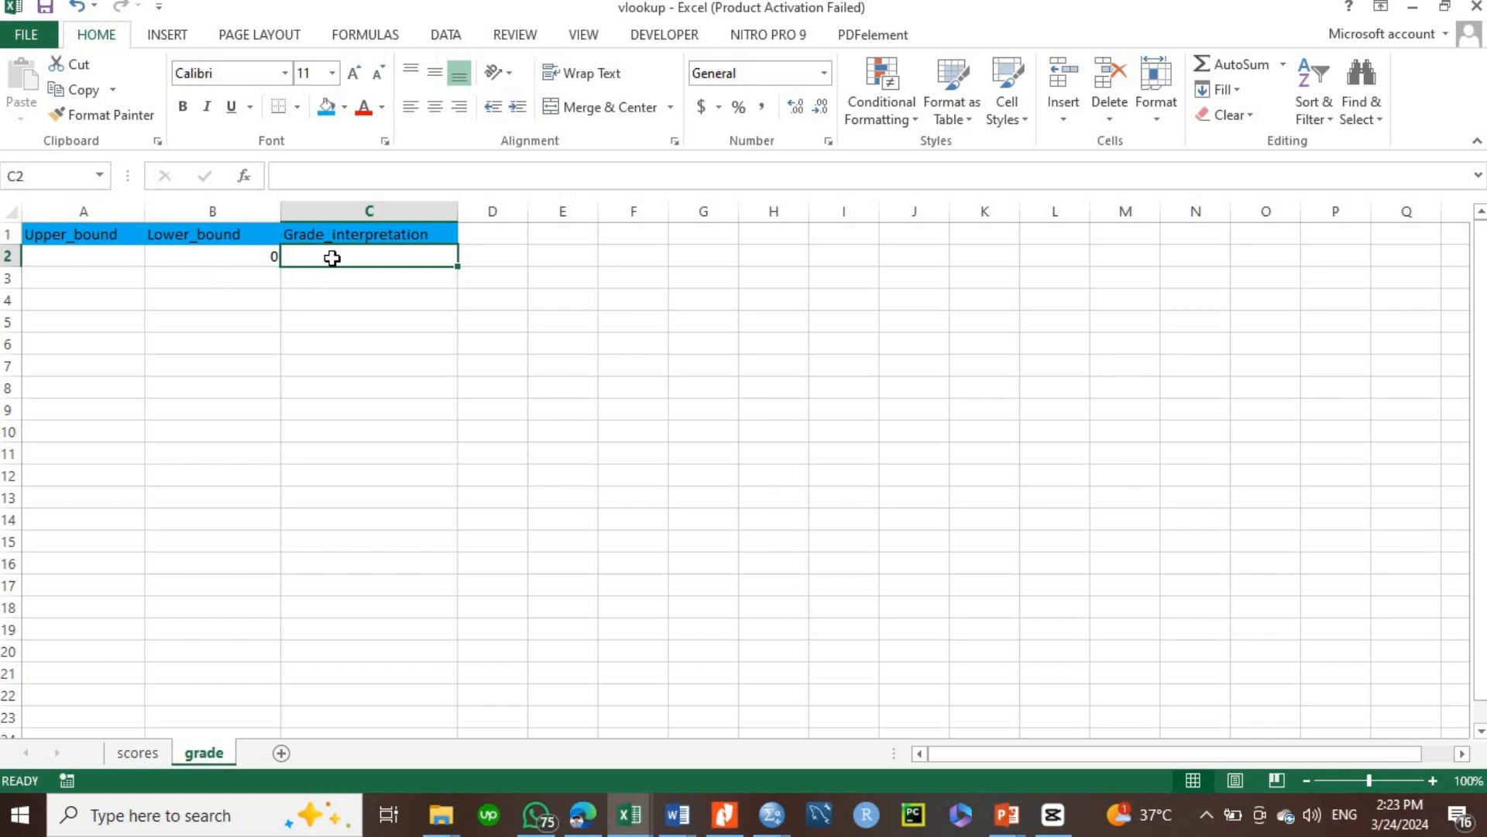
text(Fail)
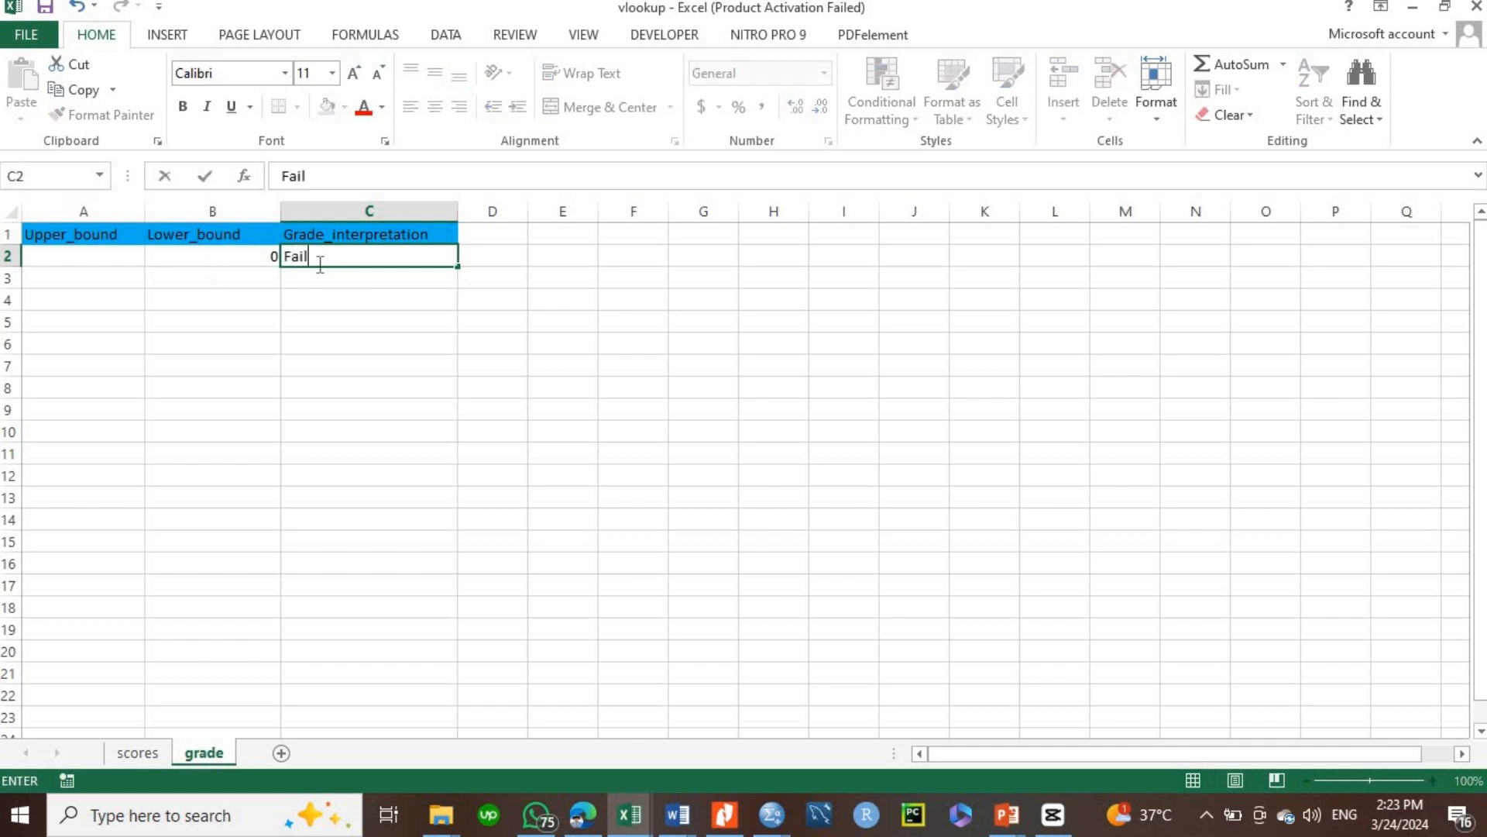
click(271, 277)
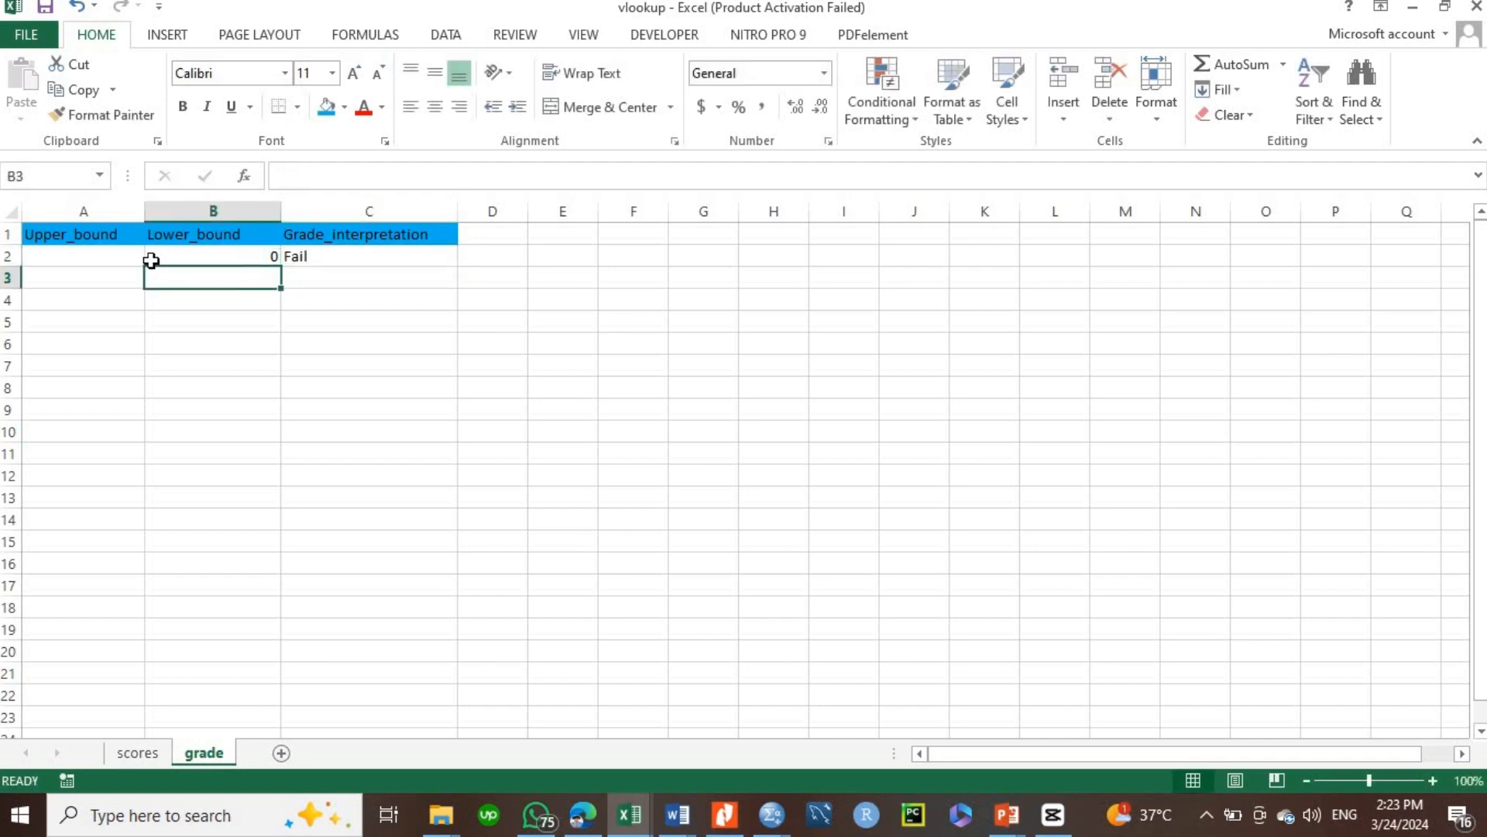
click(121, 259)
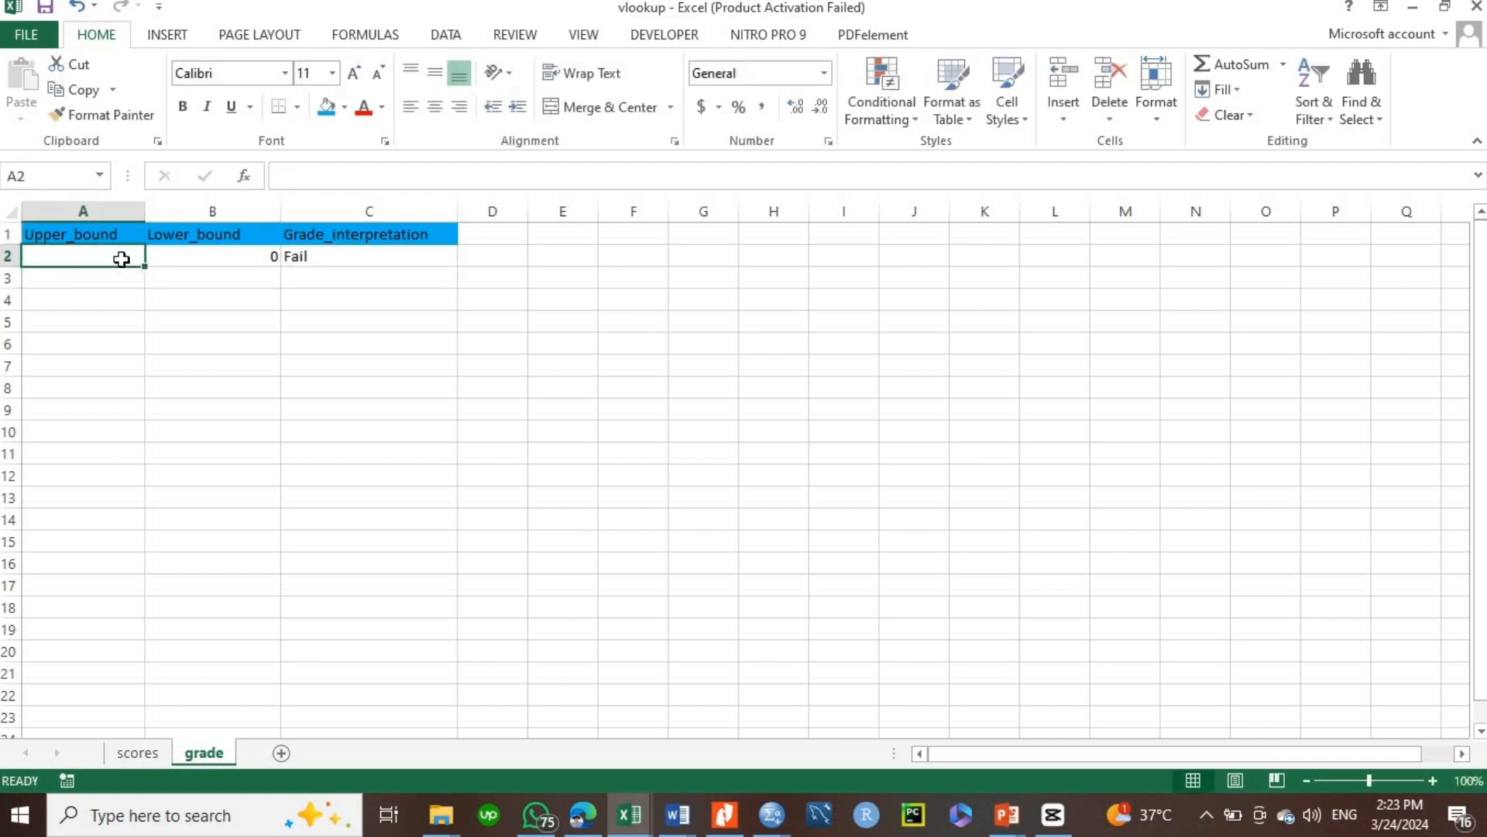
text(39)
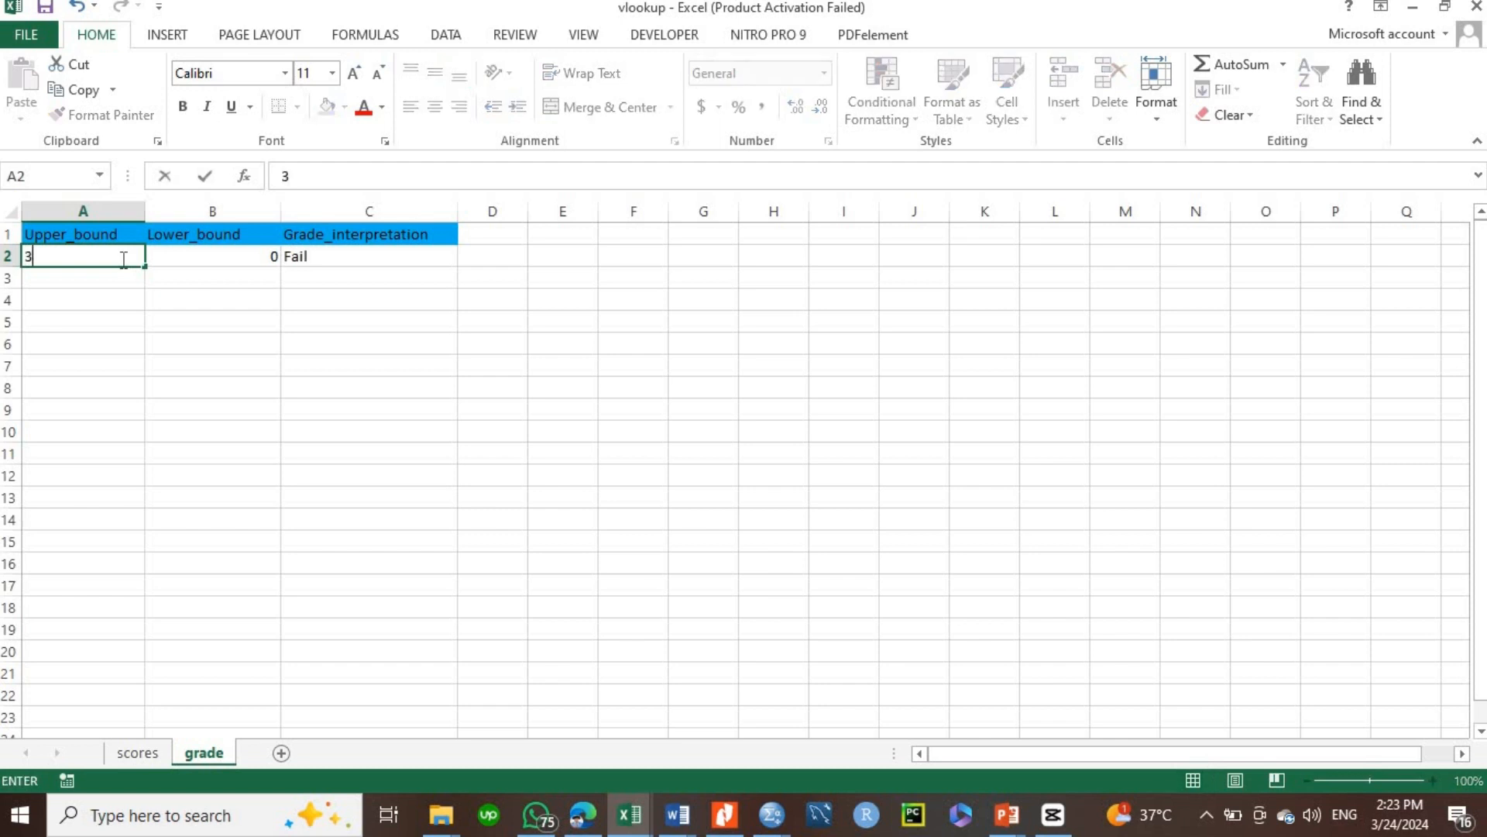
- Fill row 3 of the grade table with lower bound 40, interpretation Lower Pass and upper bound 44
click(251, 278)
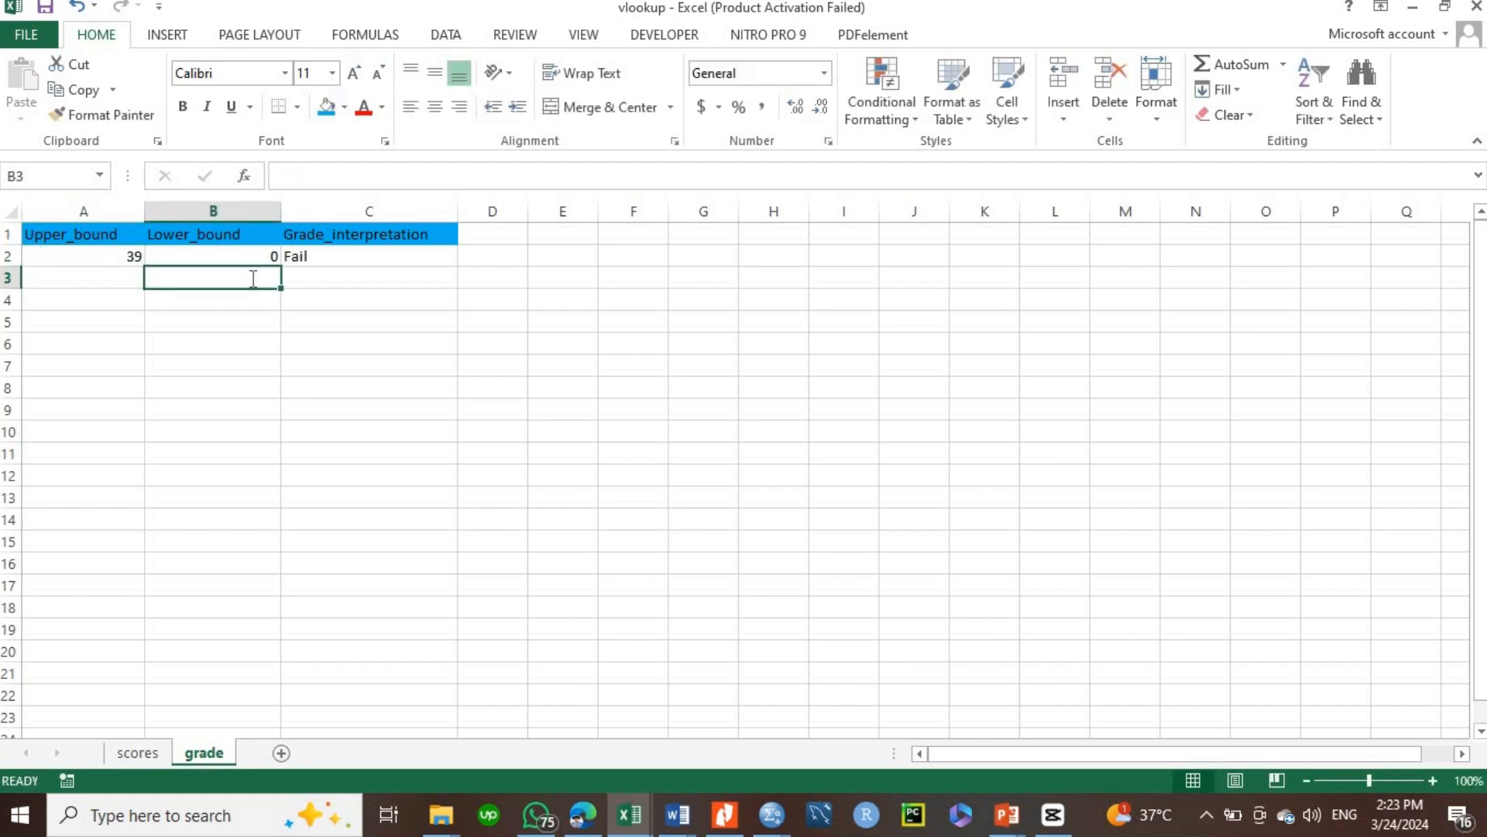
text(40)
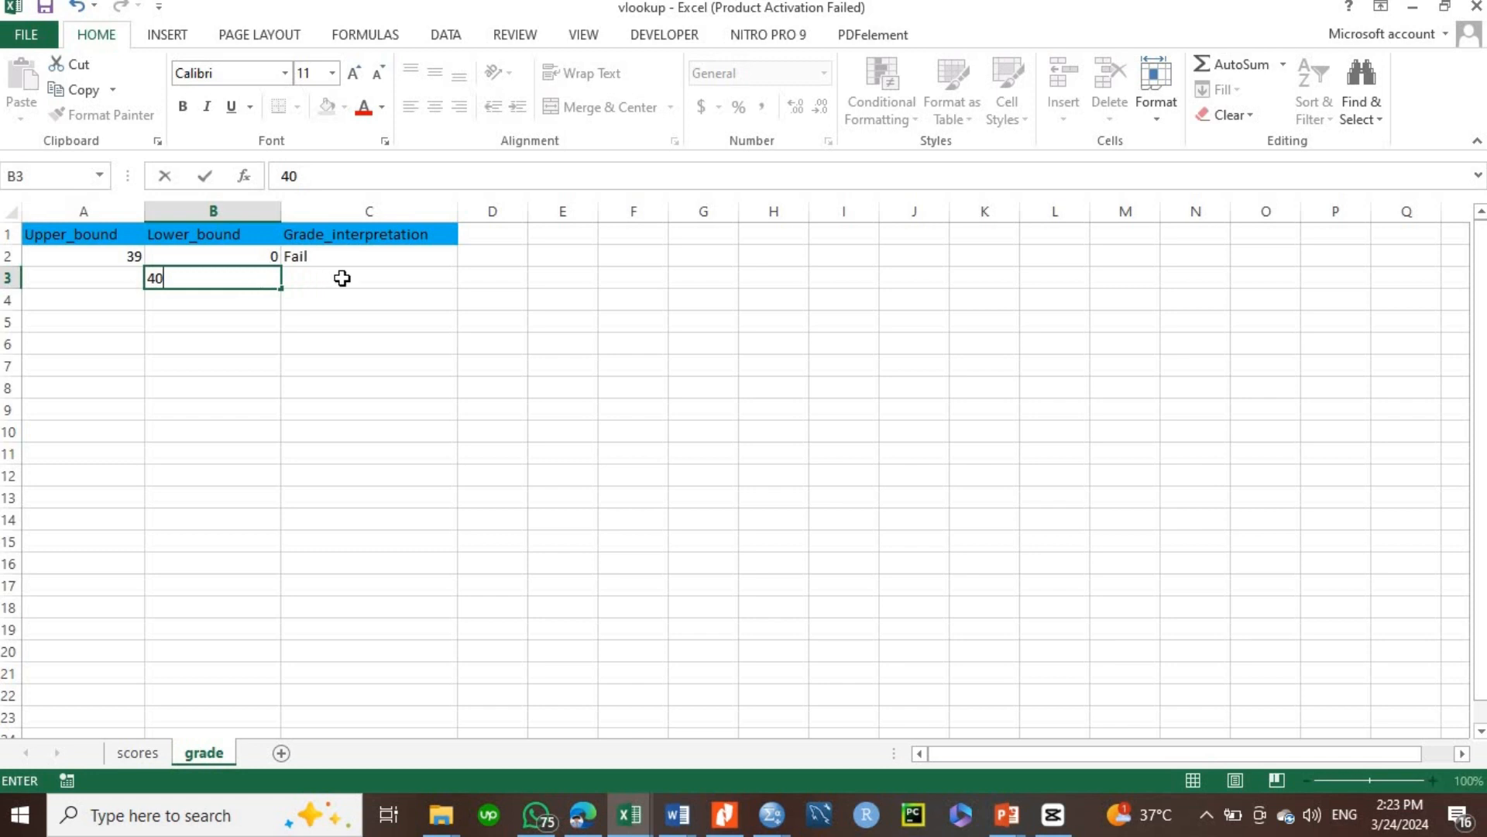
click(341, 278)
text(Lower)
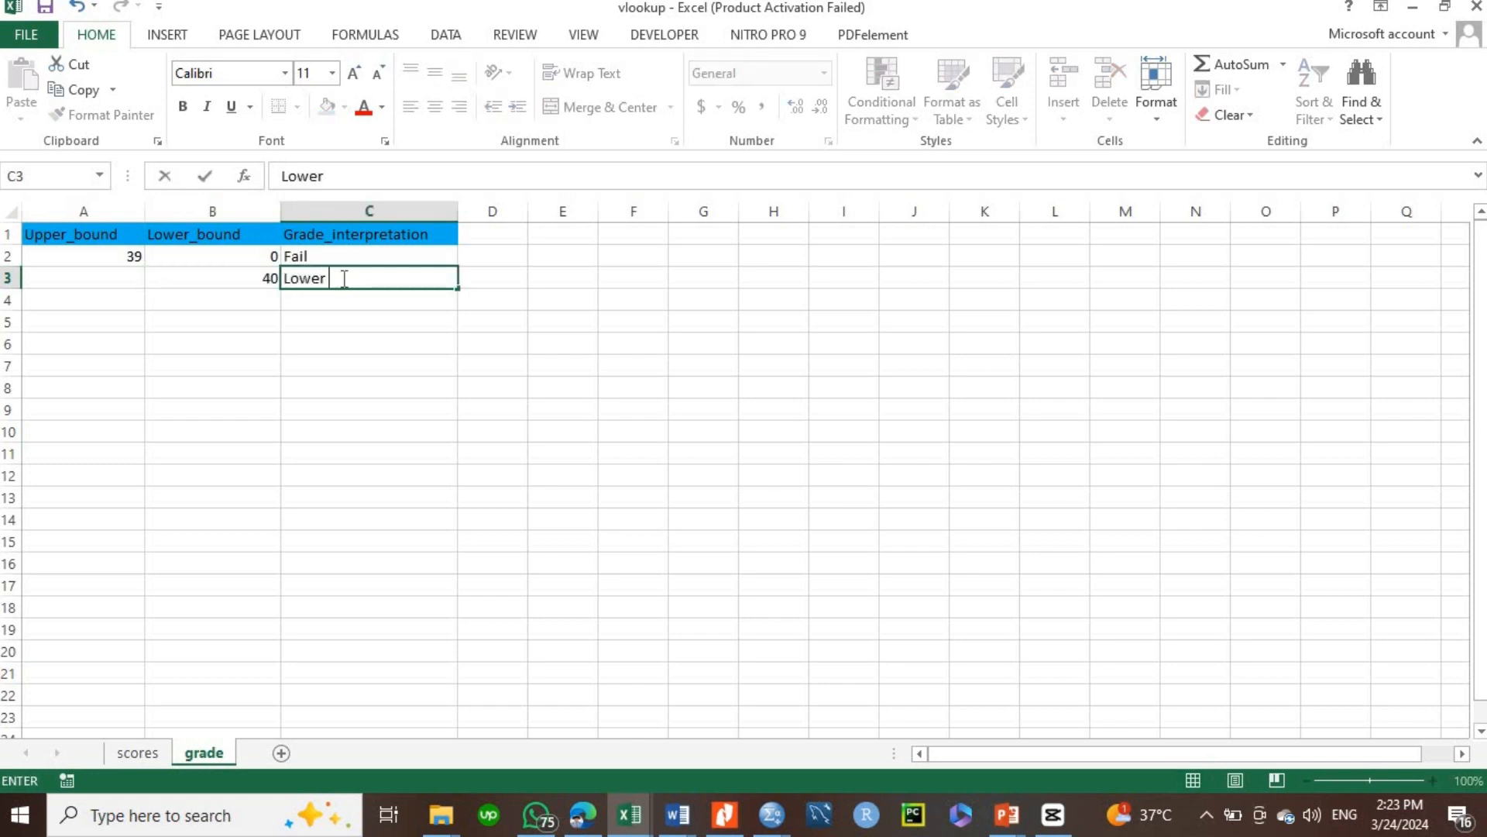
text( Pass)
click(104, 280)
text(44)
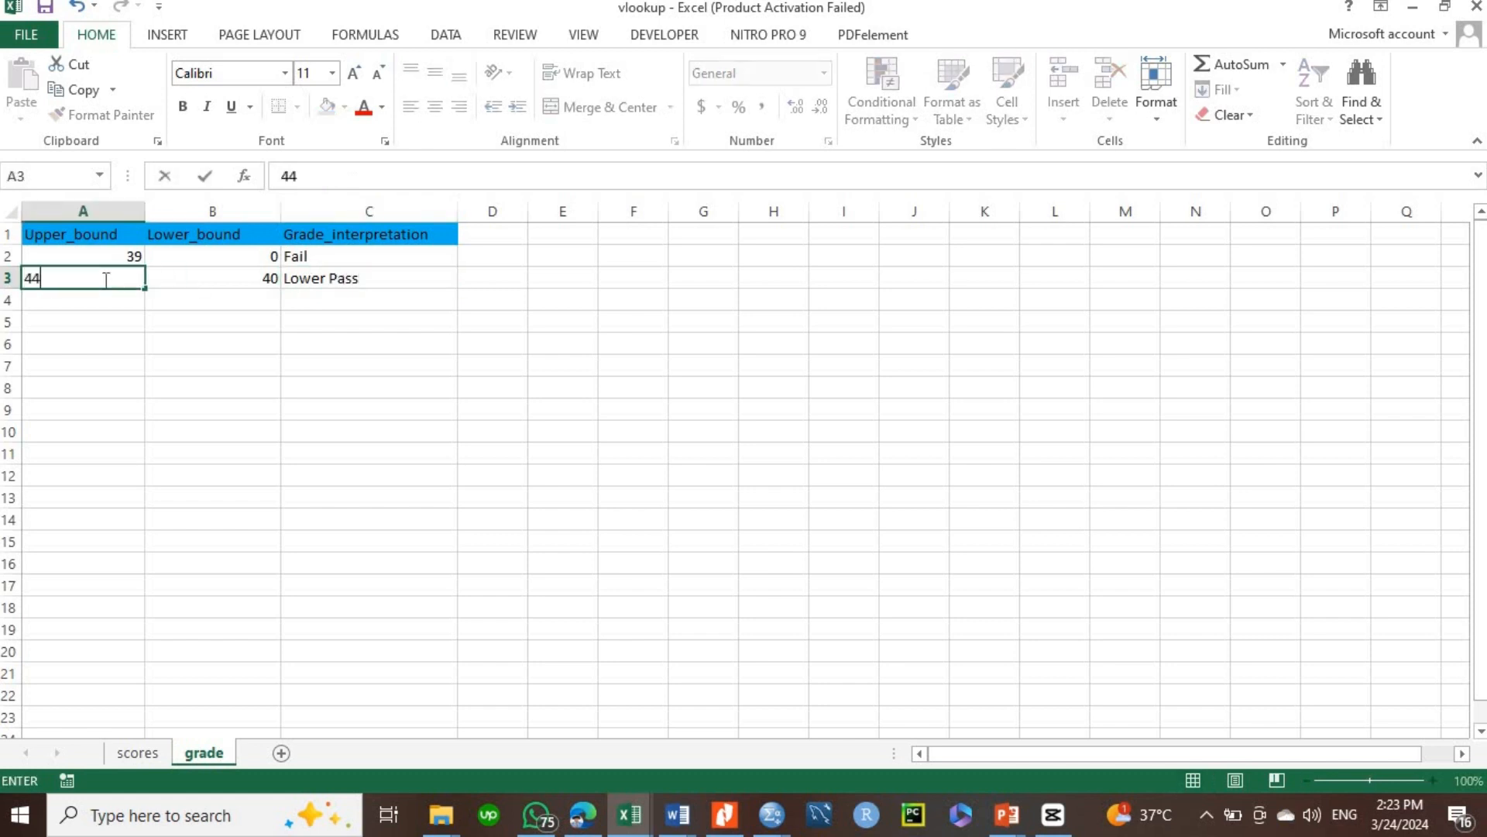
- Fill row 4 of the grade table with lower bound 45, interpretation Upper Pass and upper bound 49
click(263, 302)
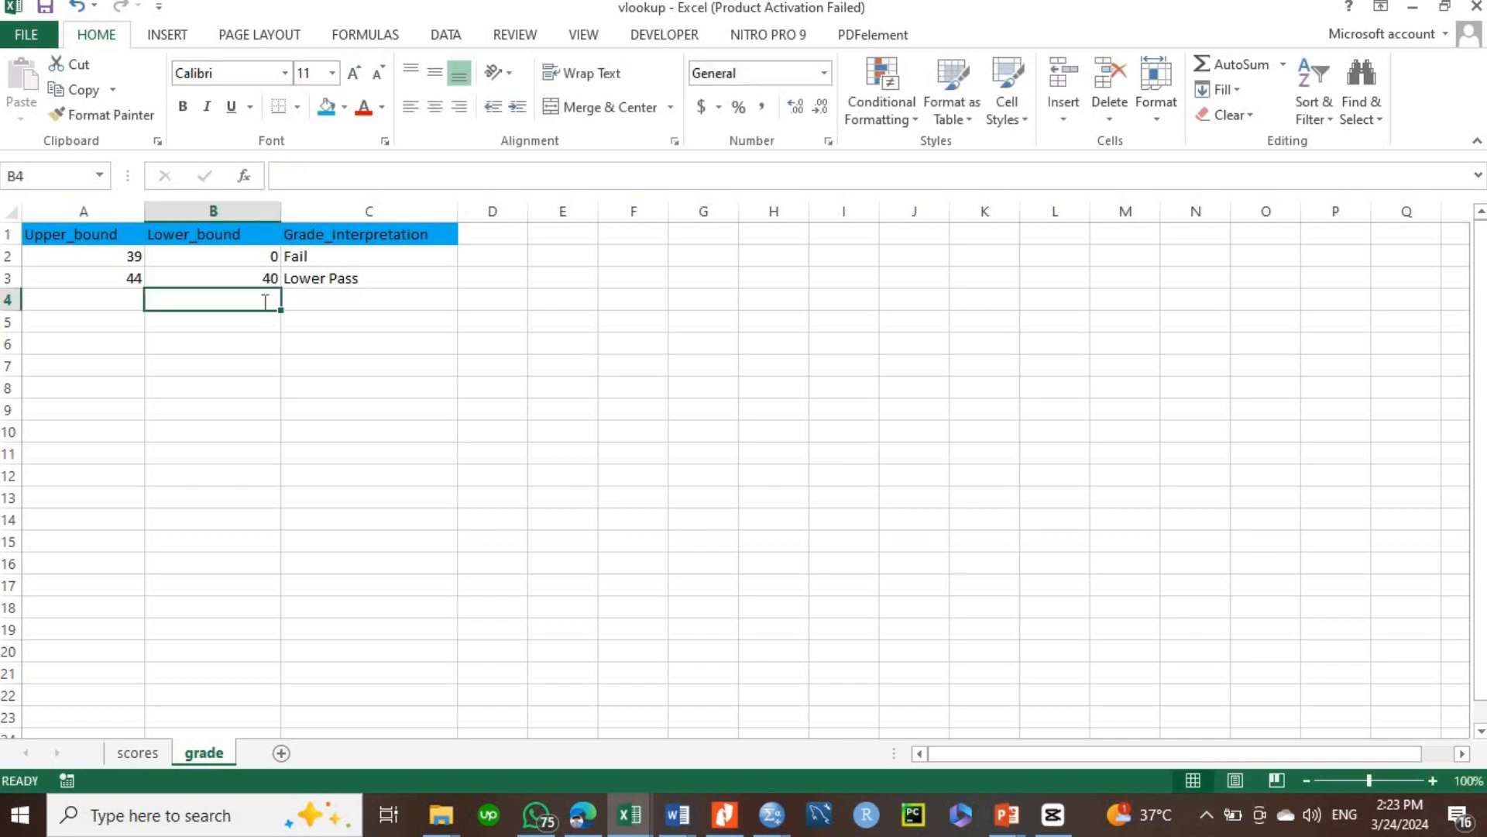
text(45)
click(337, 299)
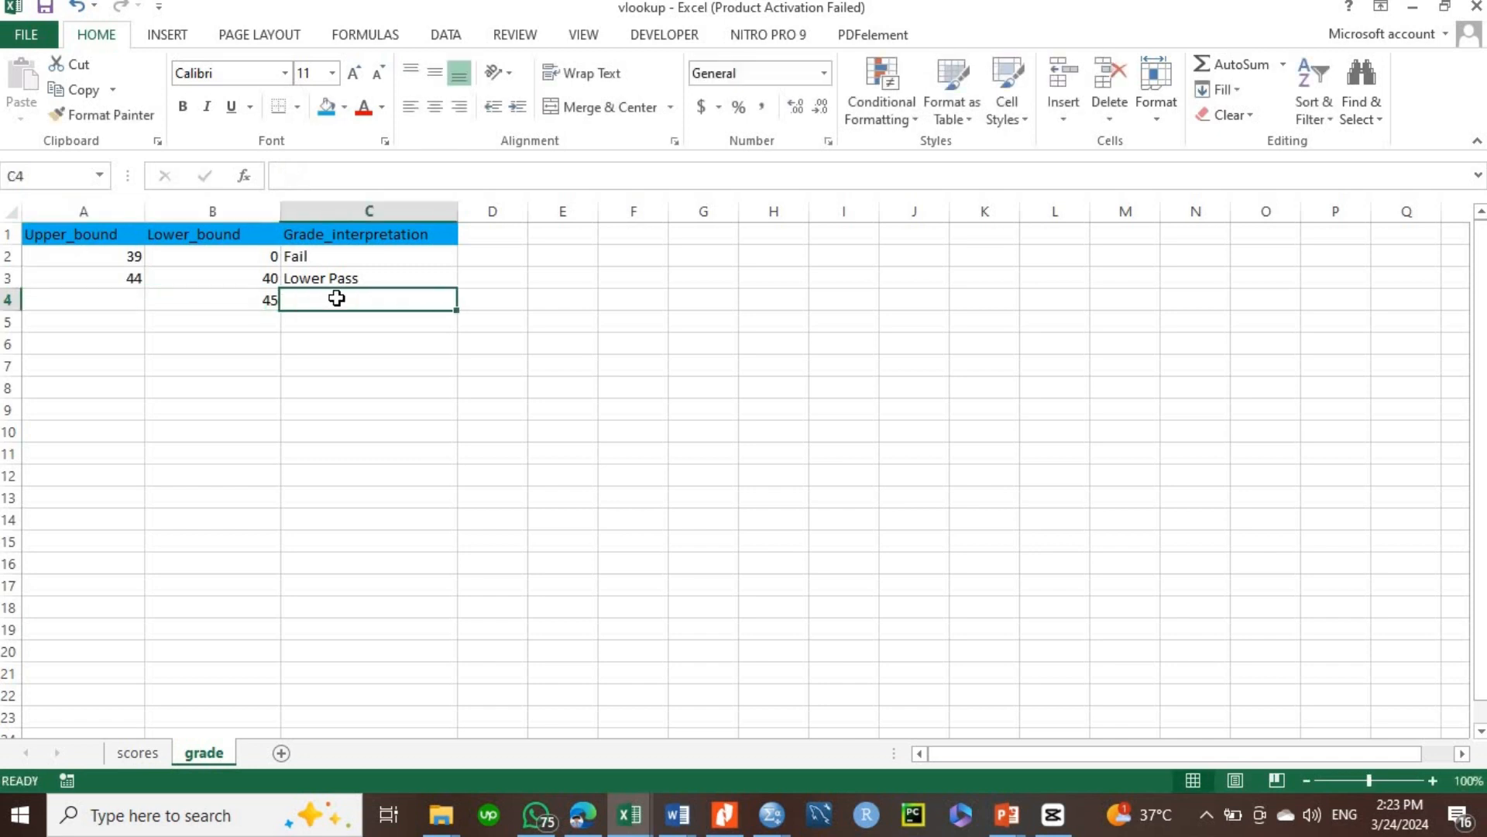
text(Upp)
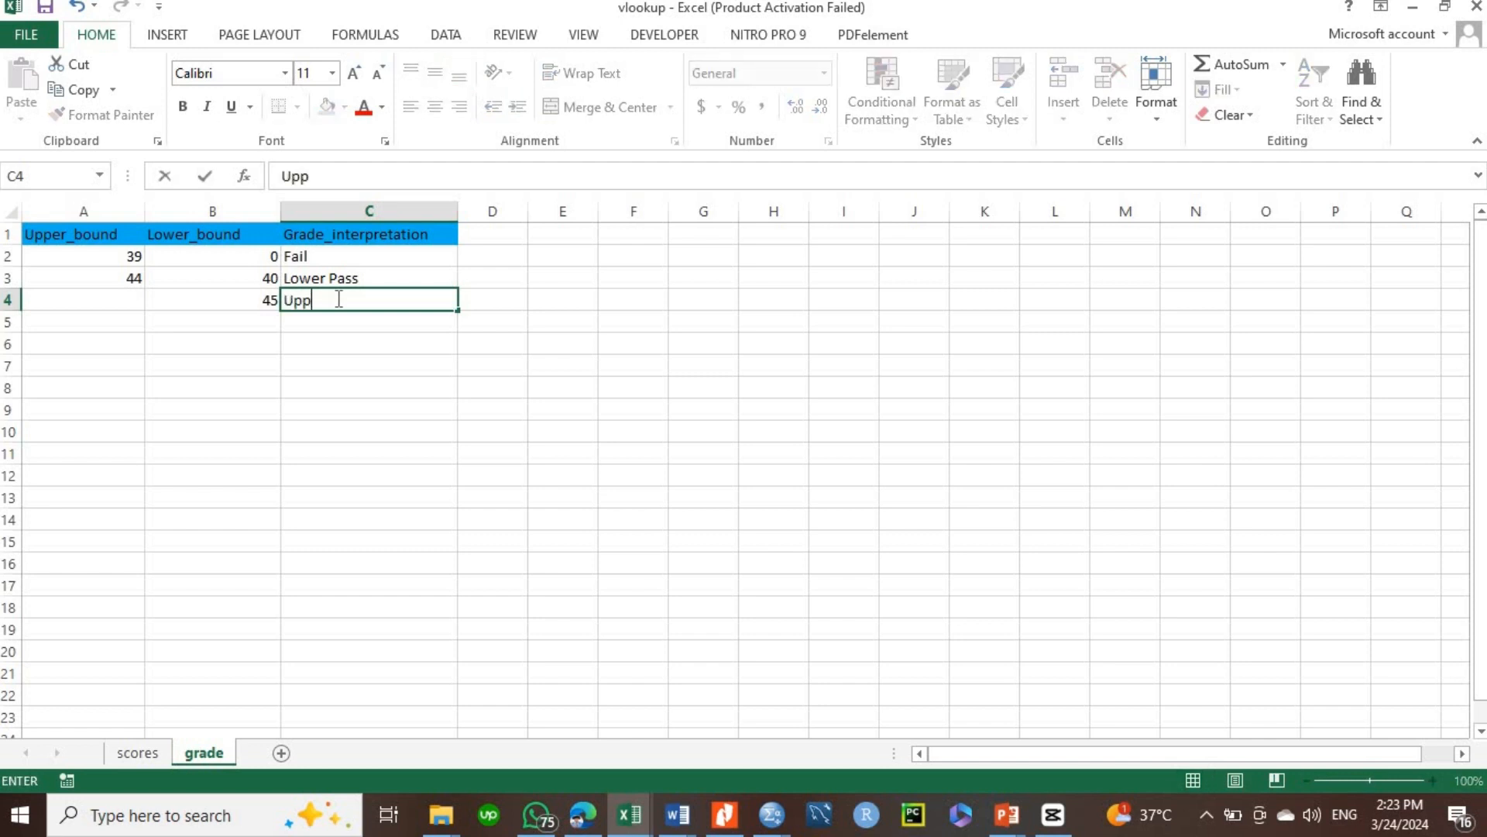
text(er Pass)
click(106, 301)
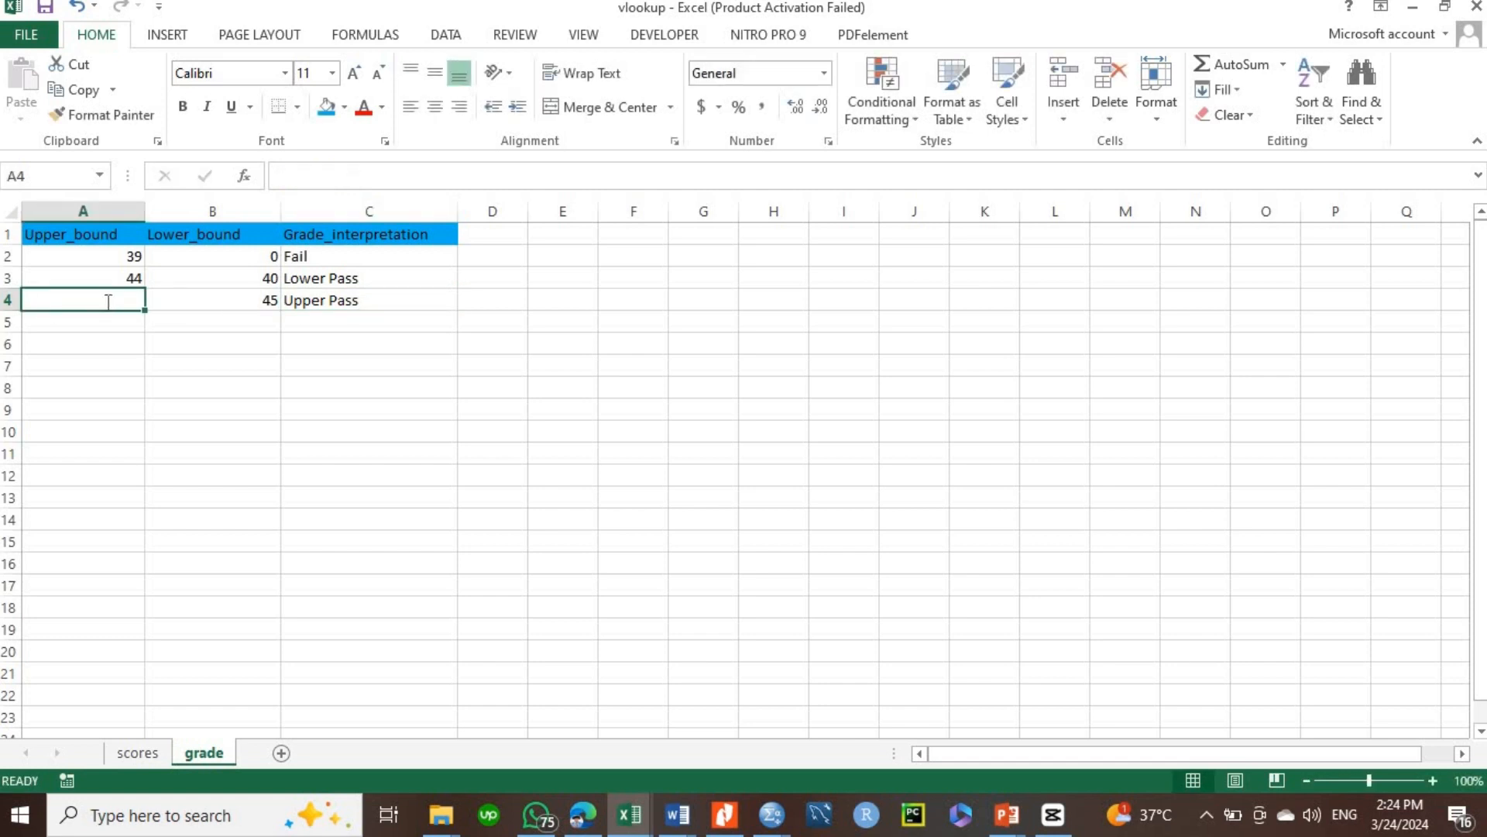
text(49)
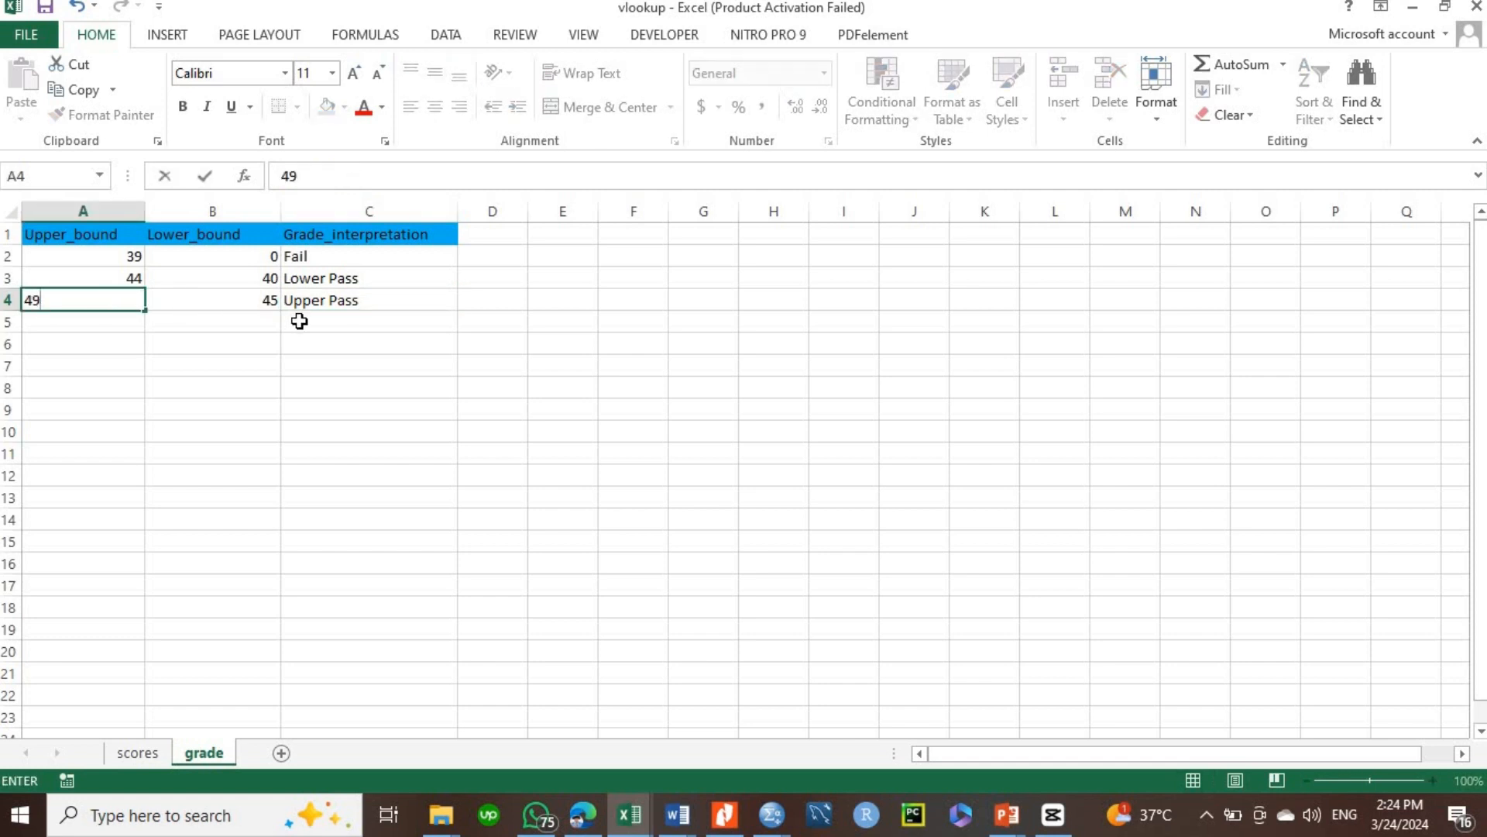
- Fill row 5 of the grade table with lower bound 50, interpretation Merit and upper bound 54
click(264, 323)
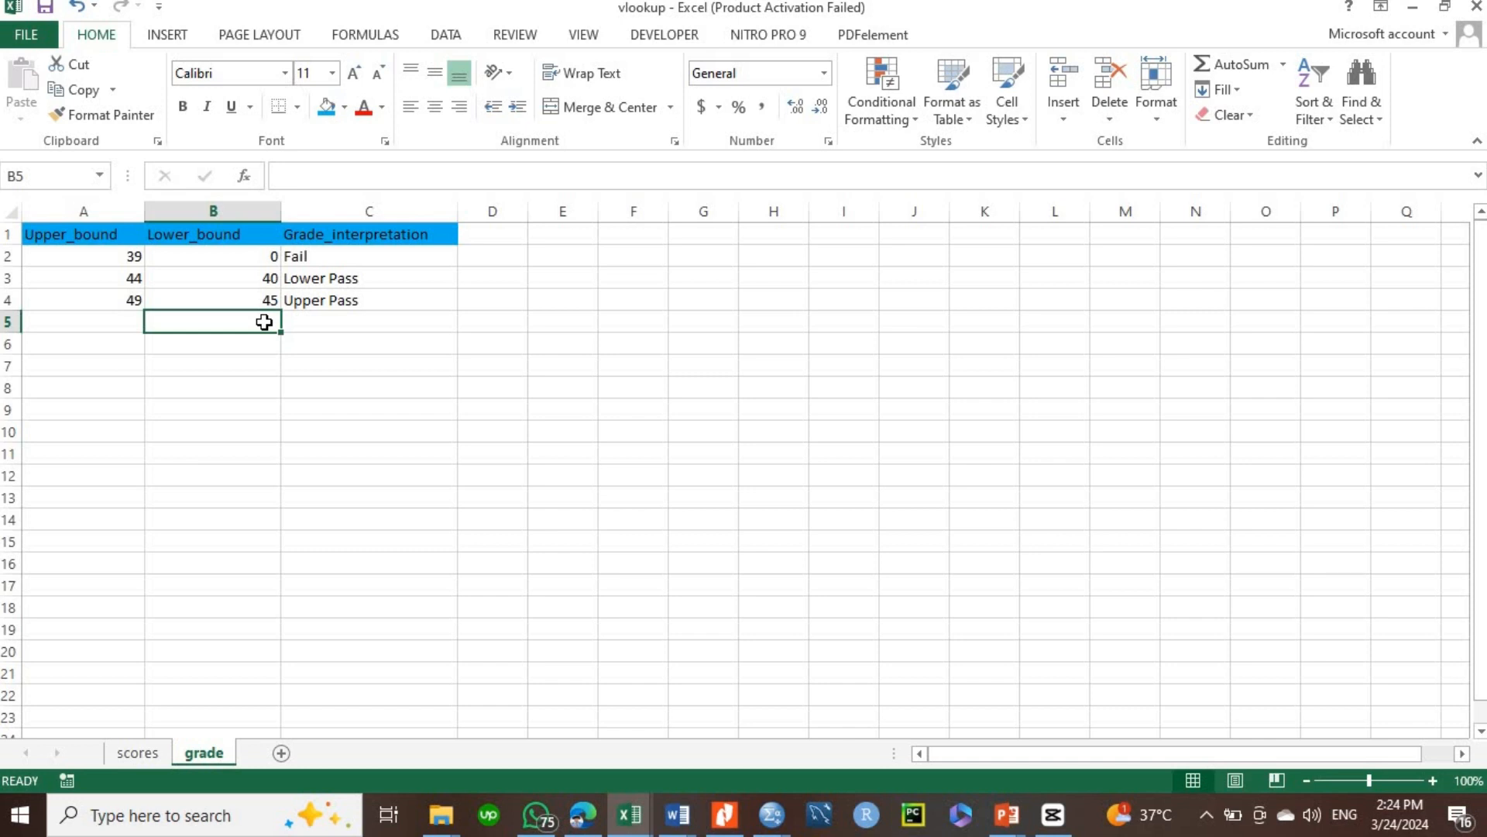
text(50)
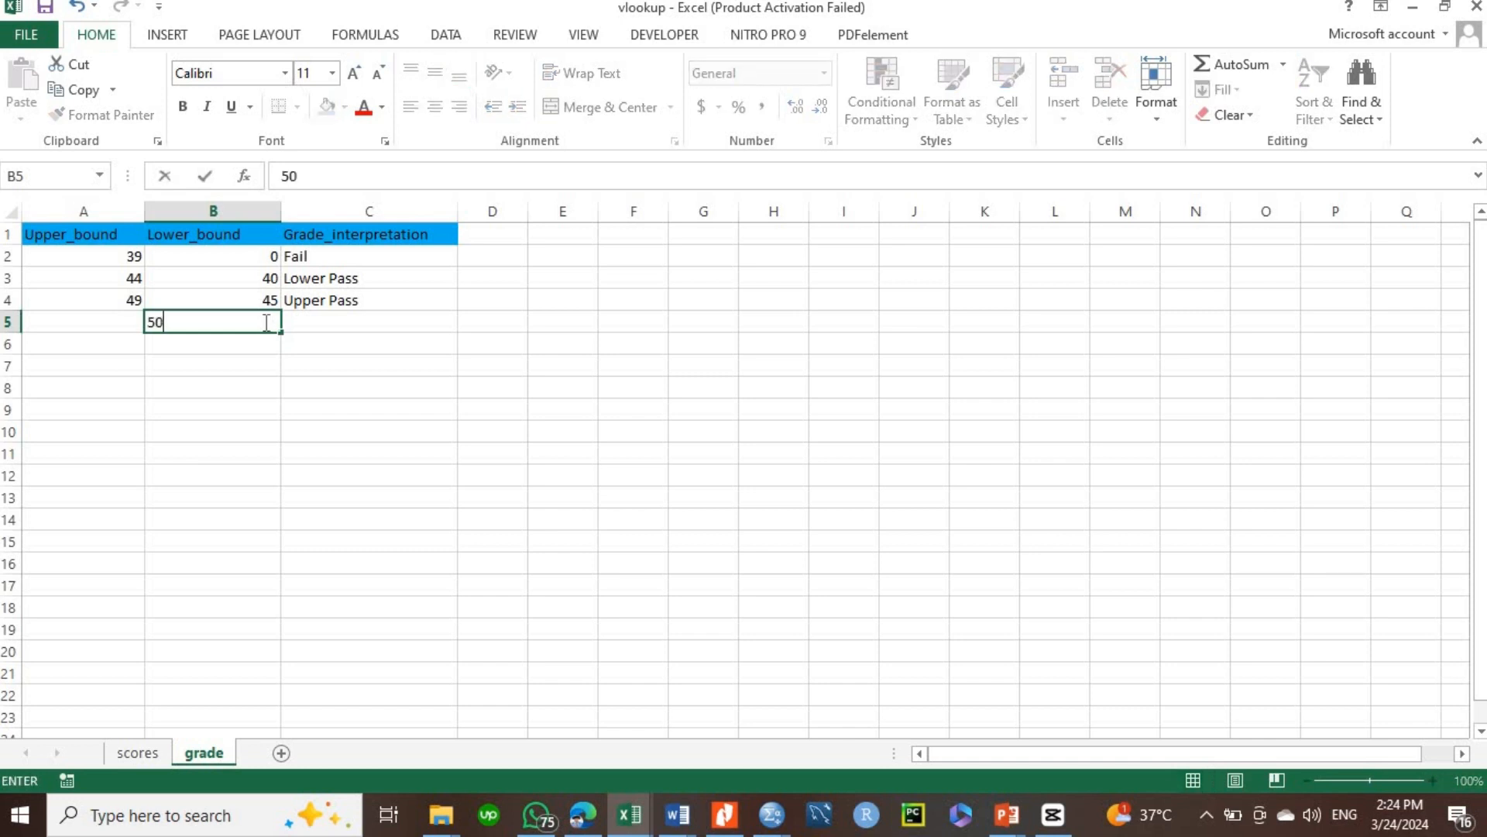
click(340, 322)
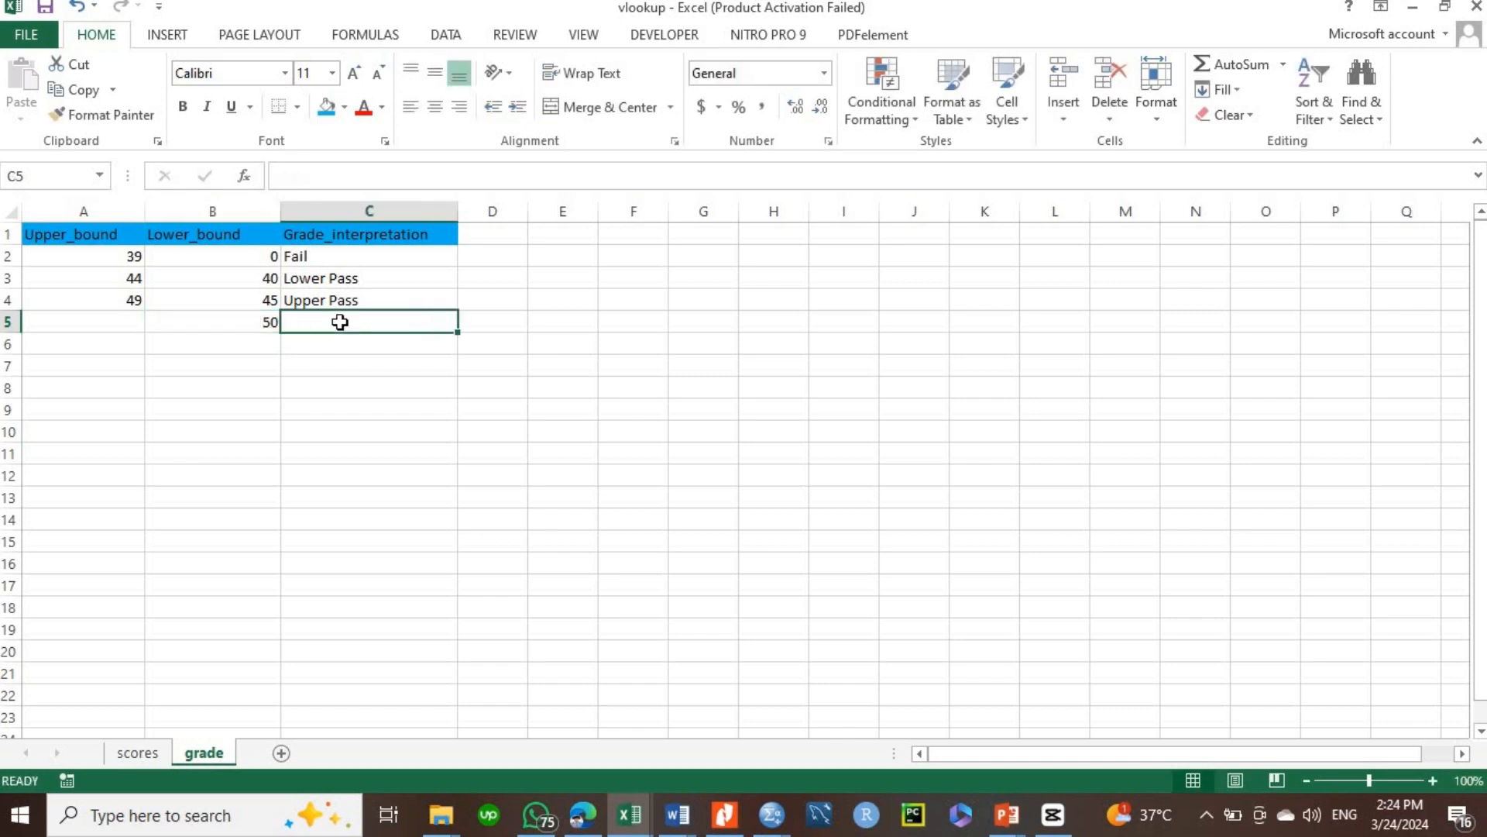
text(Mer)
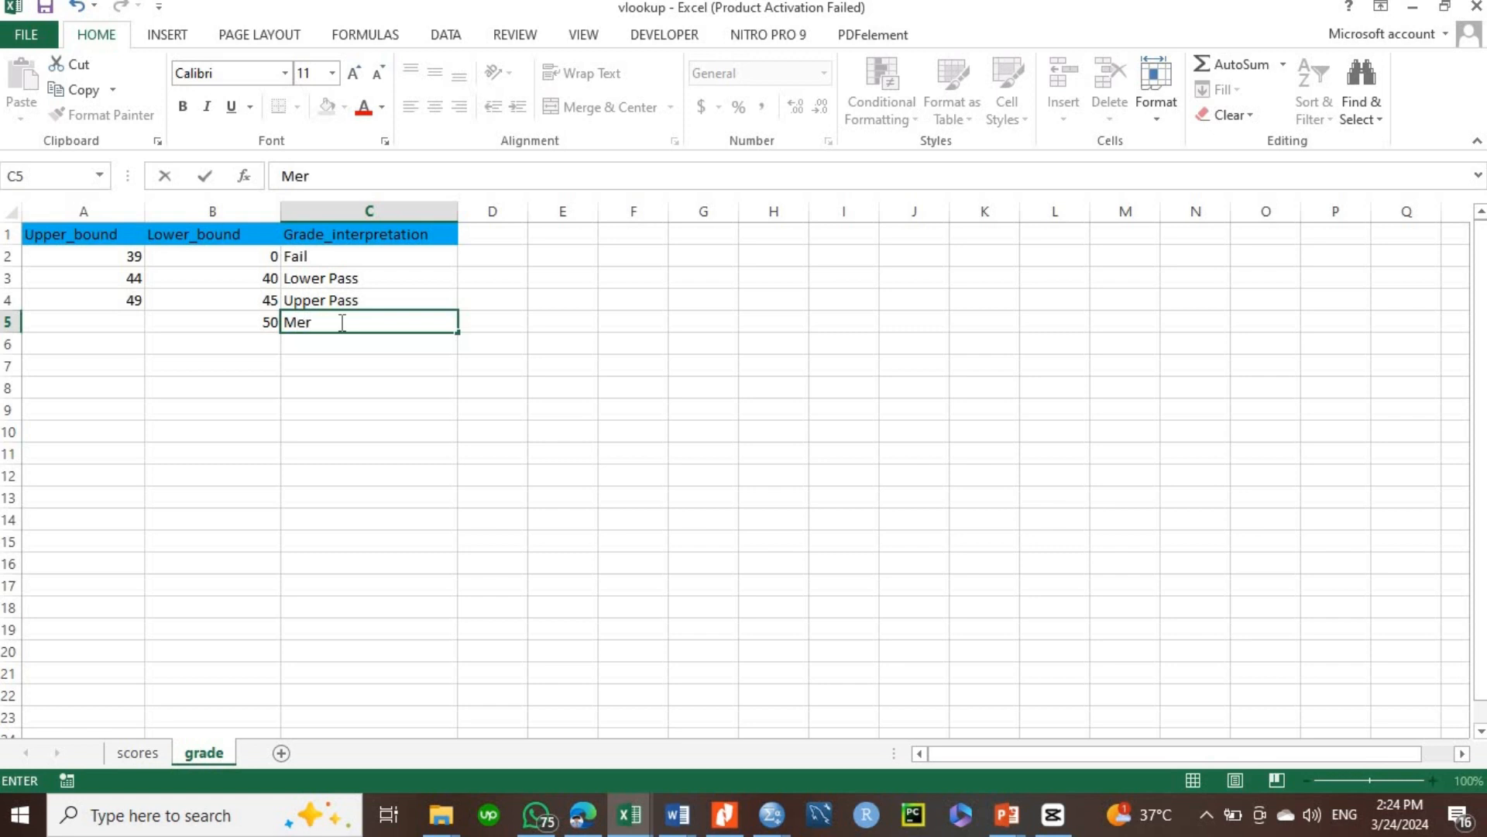
text(it)
click(83, 323)
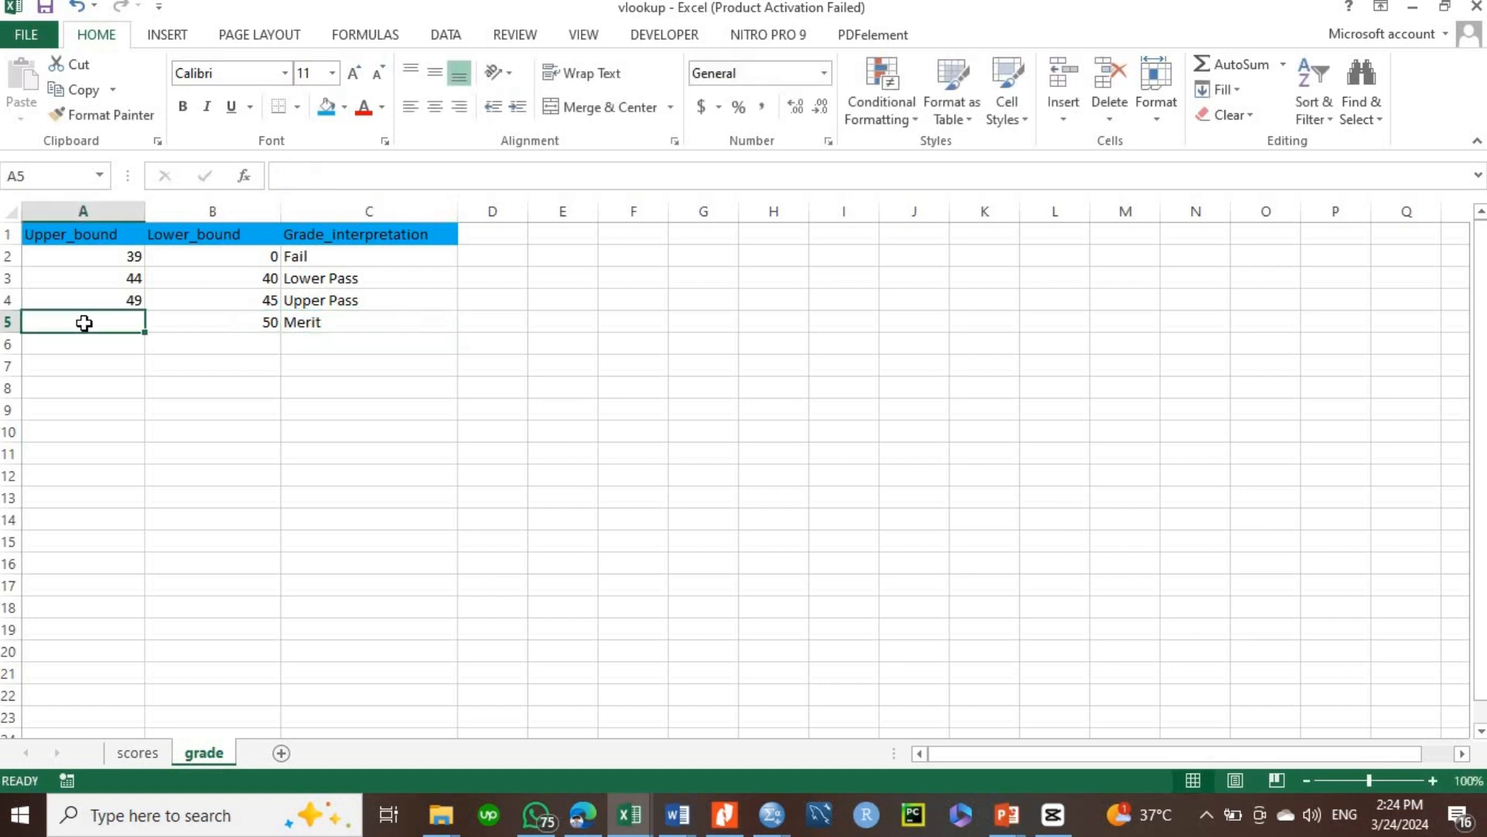
text(54)
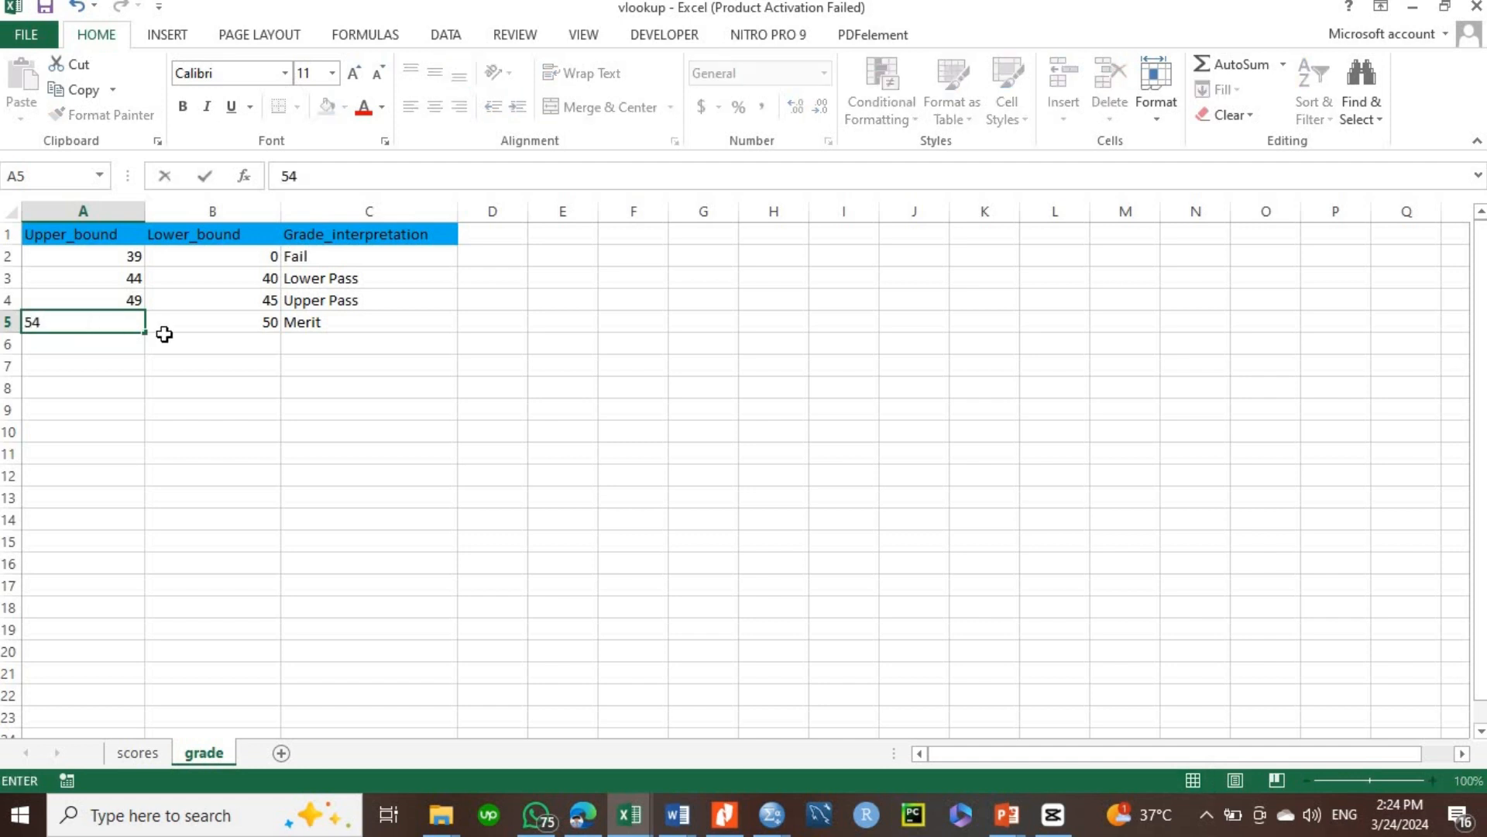
key(Return)
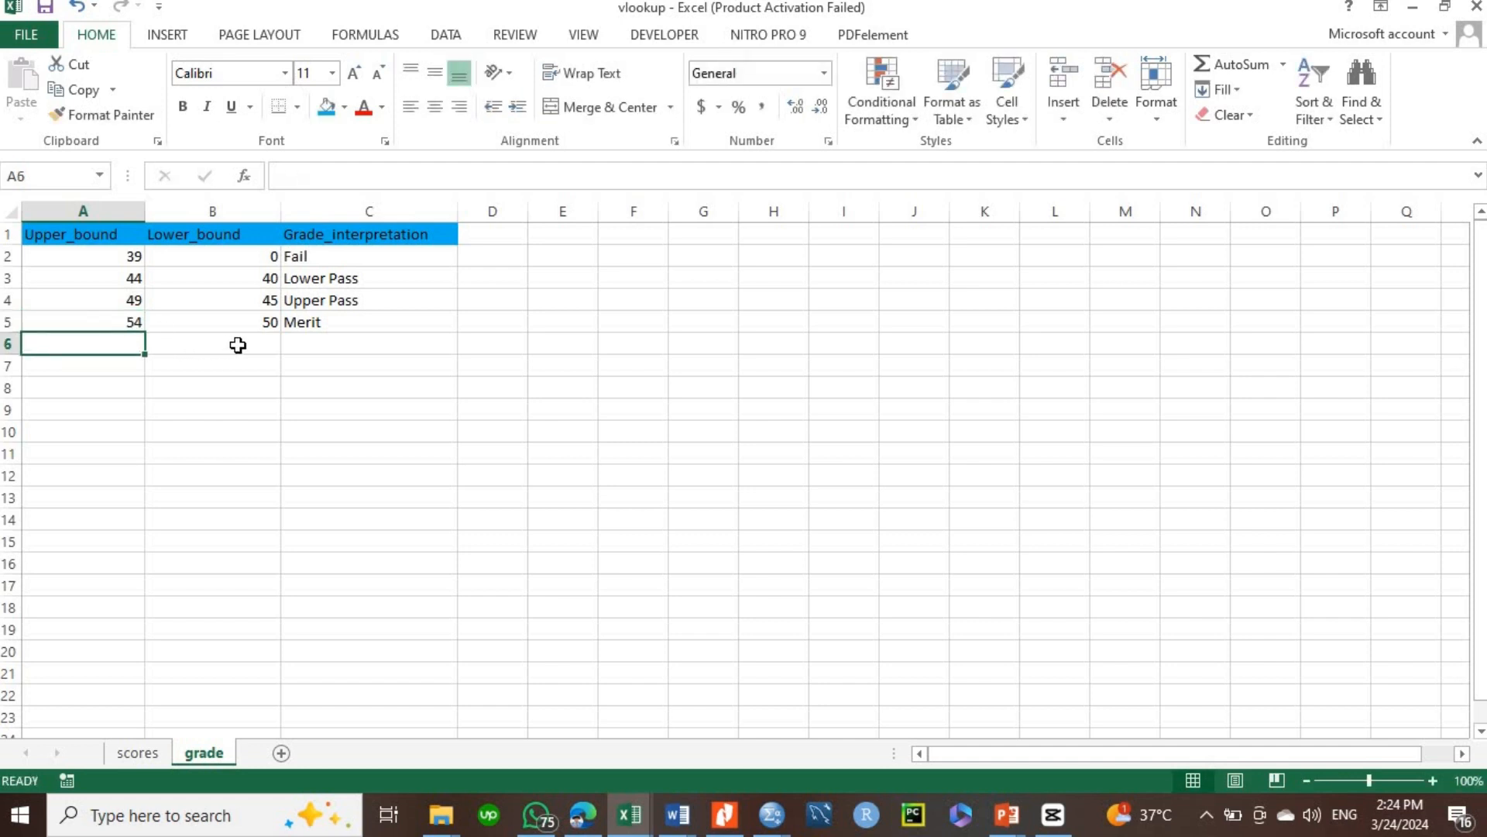
- Fill row 6 of the grade table with lower bound 55, interpretation Lower Credit and upper bound 59
click(237, 346)
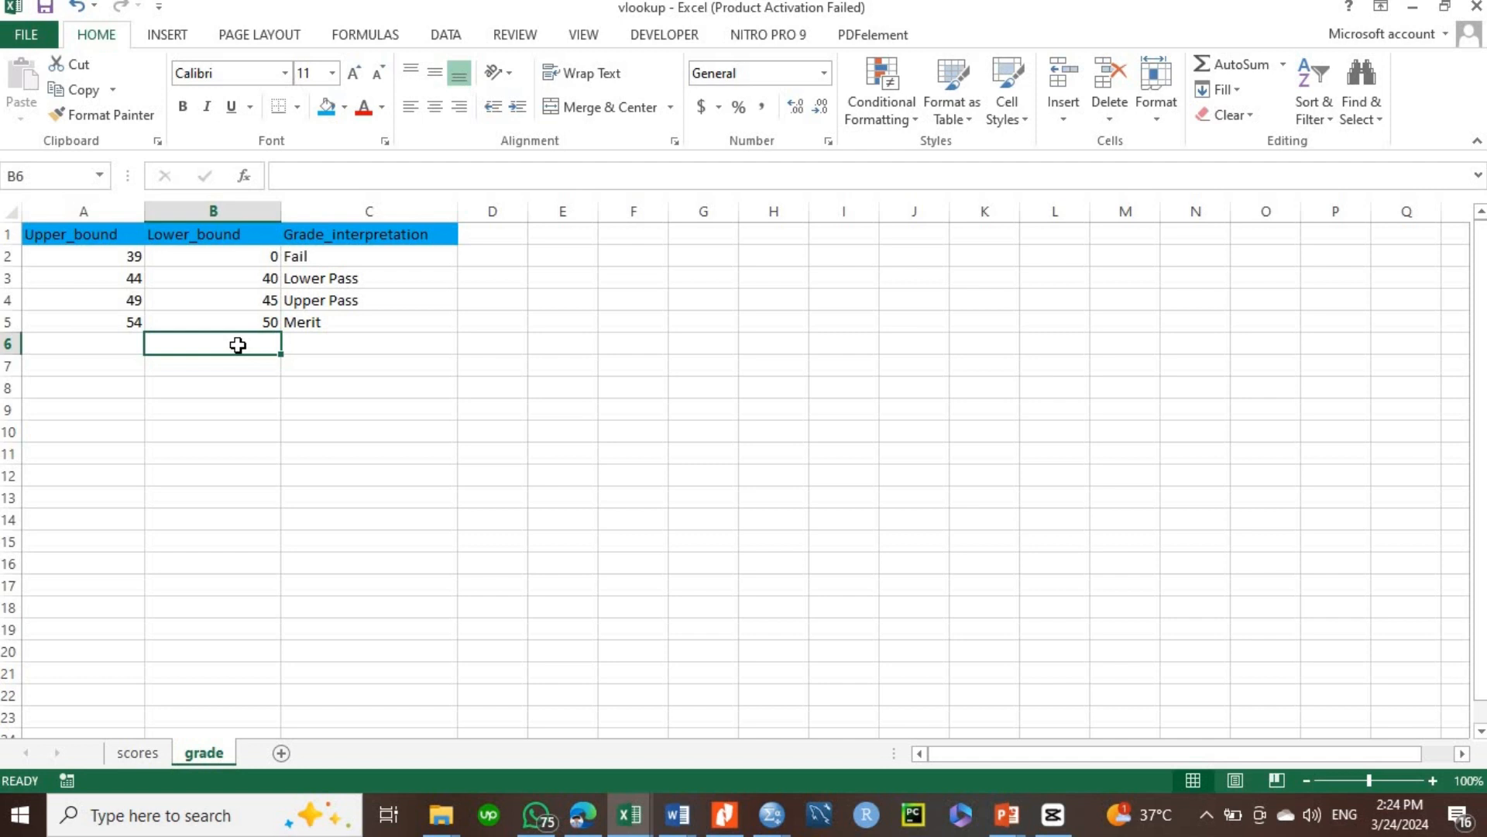
text(55)
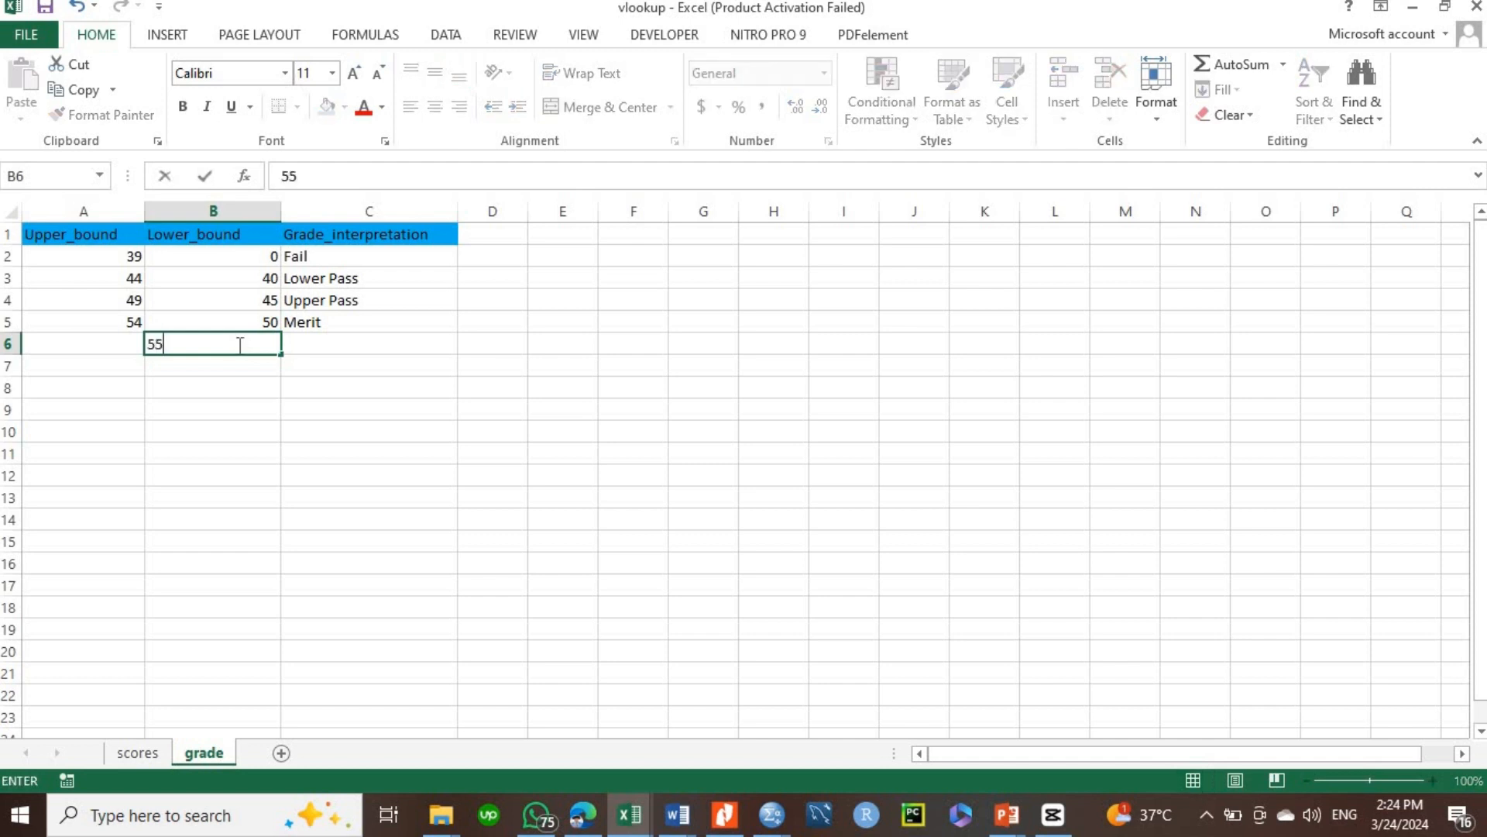
click(307, 343)
text(Uppw)
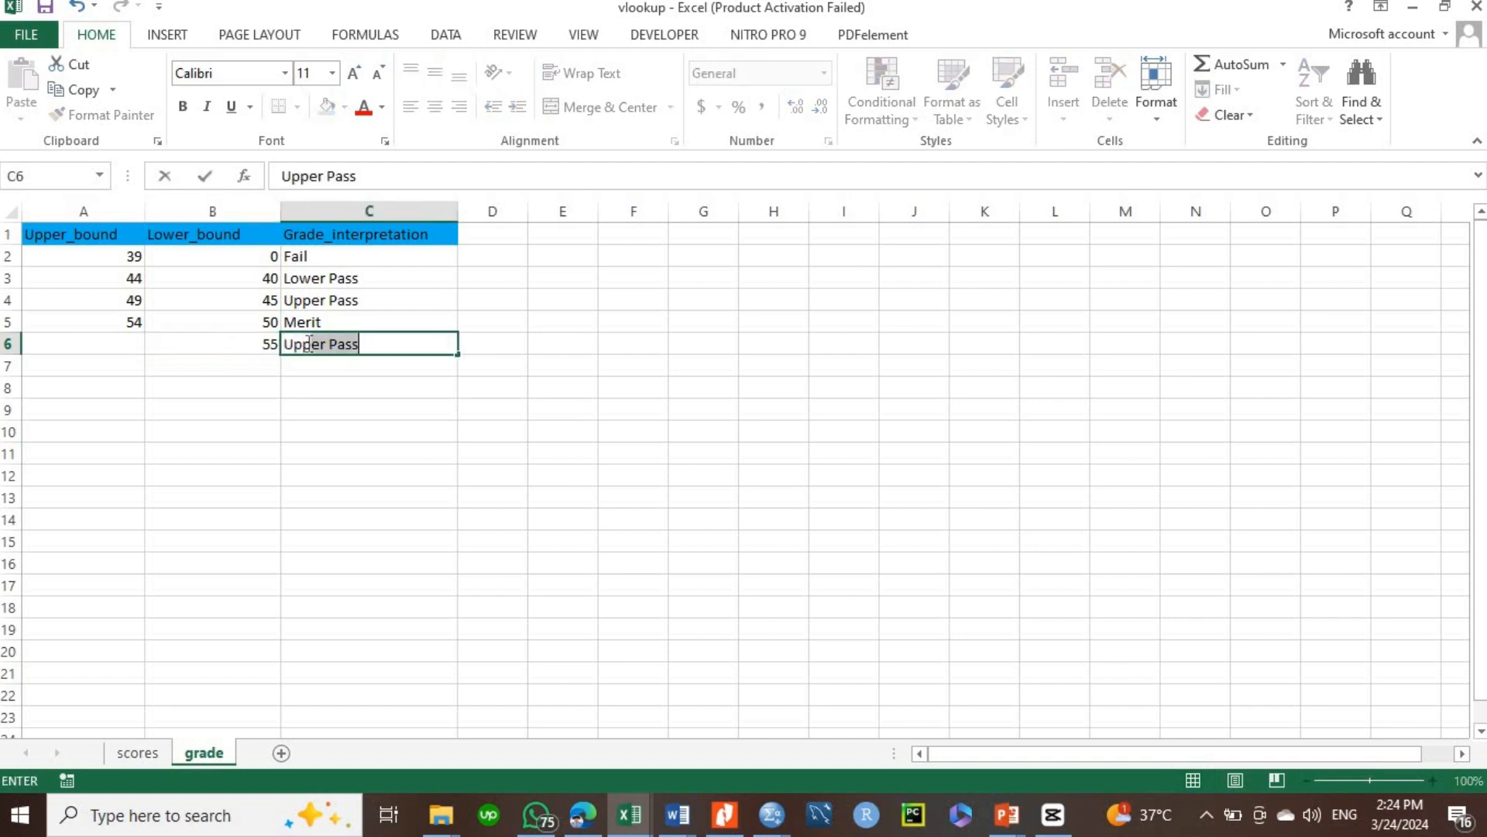
key(BackSpace)
text(e)
key(BackSpace)
key(BackSpace)
key(BackSpace)
key(BackSpace)
key(BackSpace)
key(BackSpace)
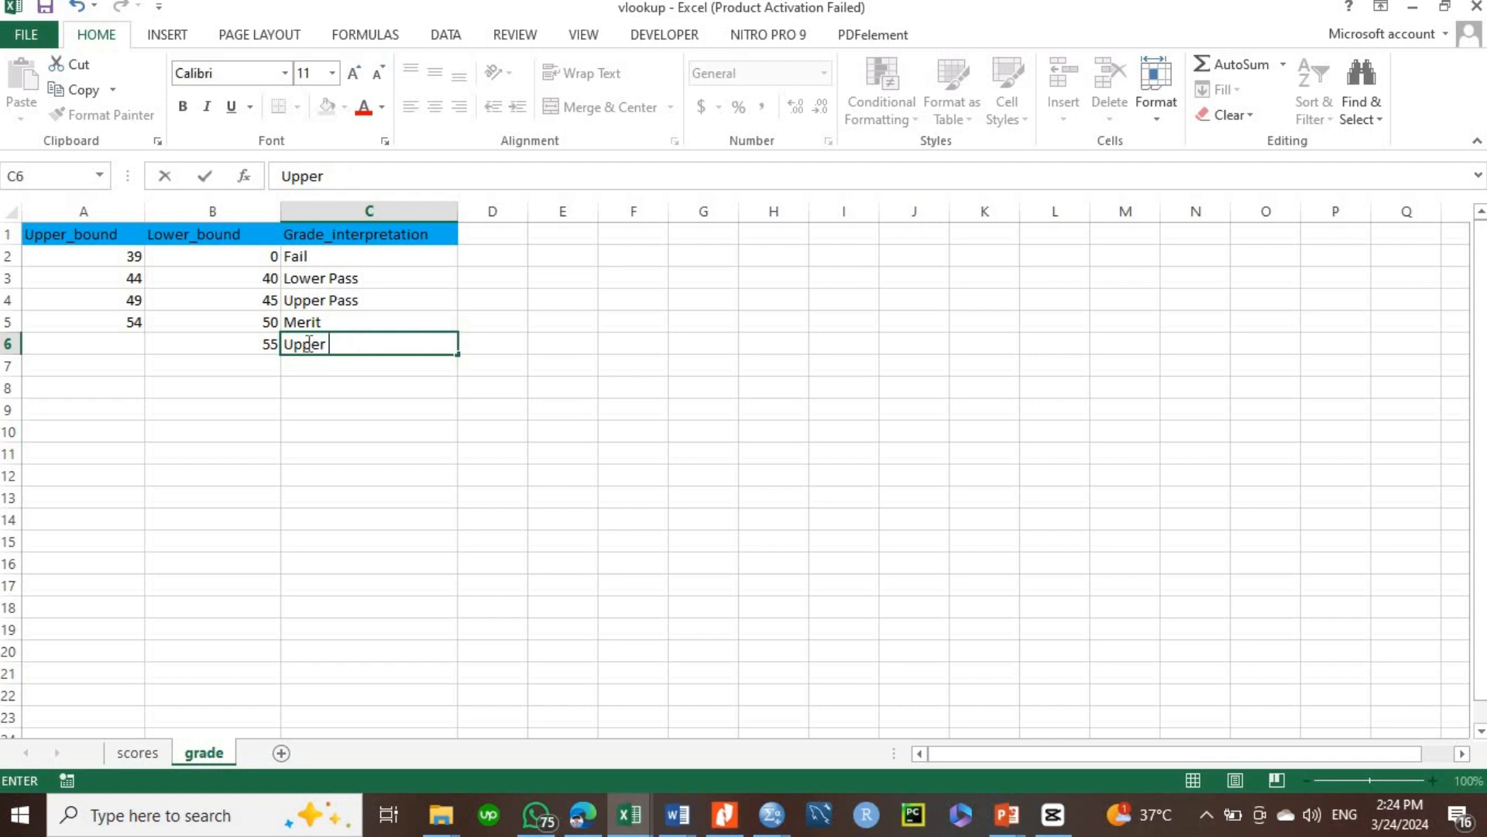
text(Lower)
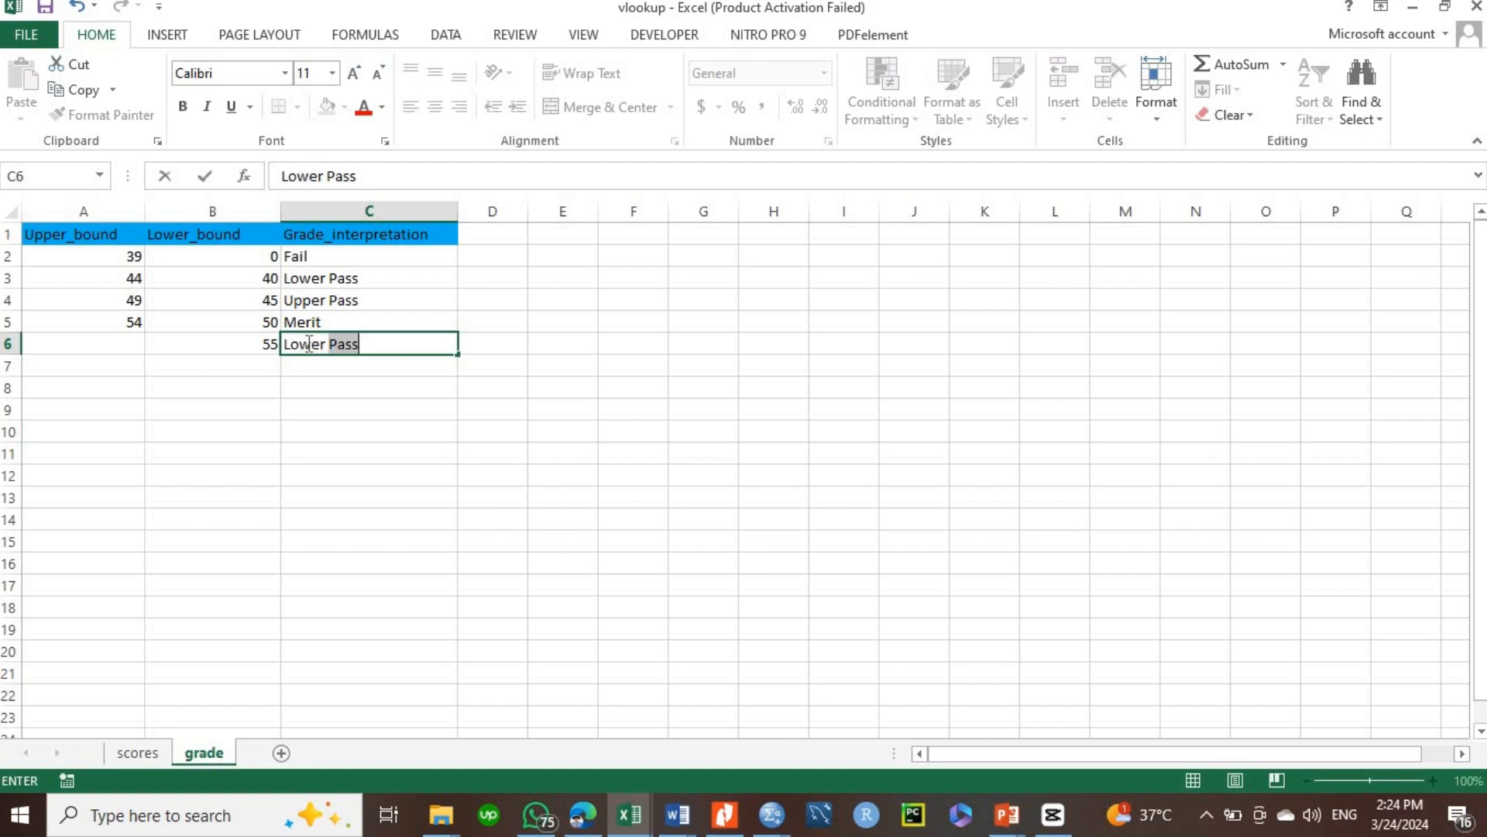
text( Credit)
click(118, 347)
text(59)
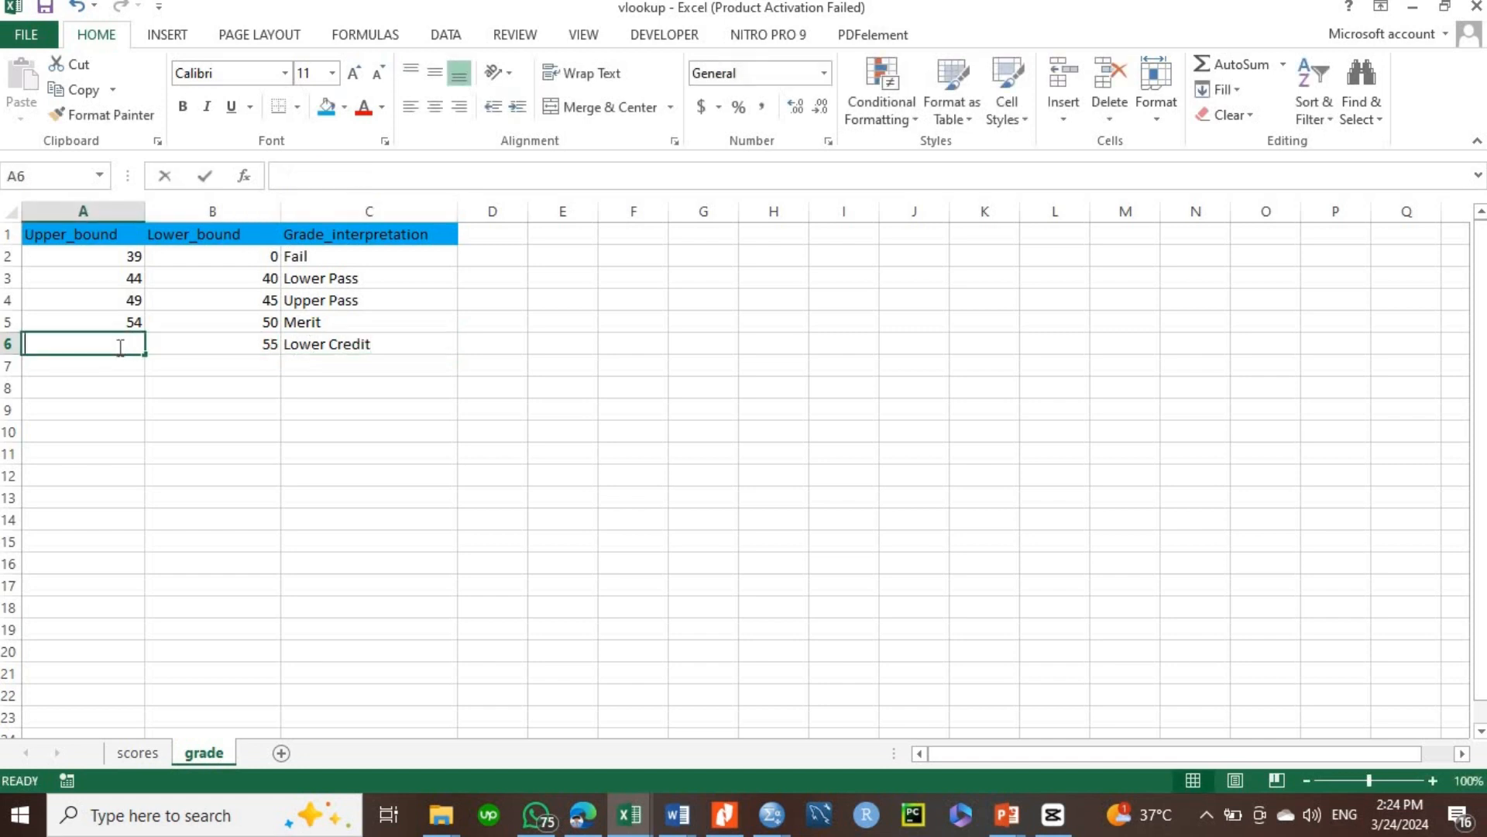
- Fill row 7 of the grade table with lower bound 60, interpretation Upper Credit and upper bound 69
click(250, 366)
text(60)
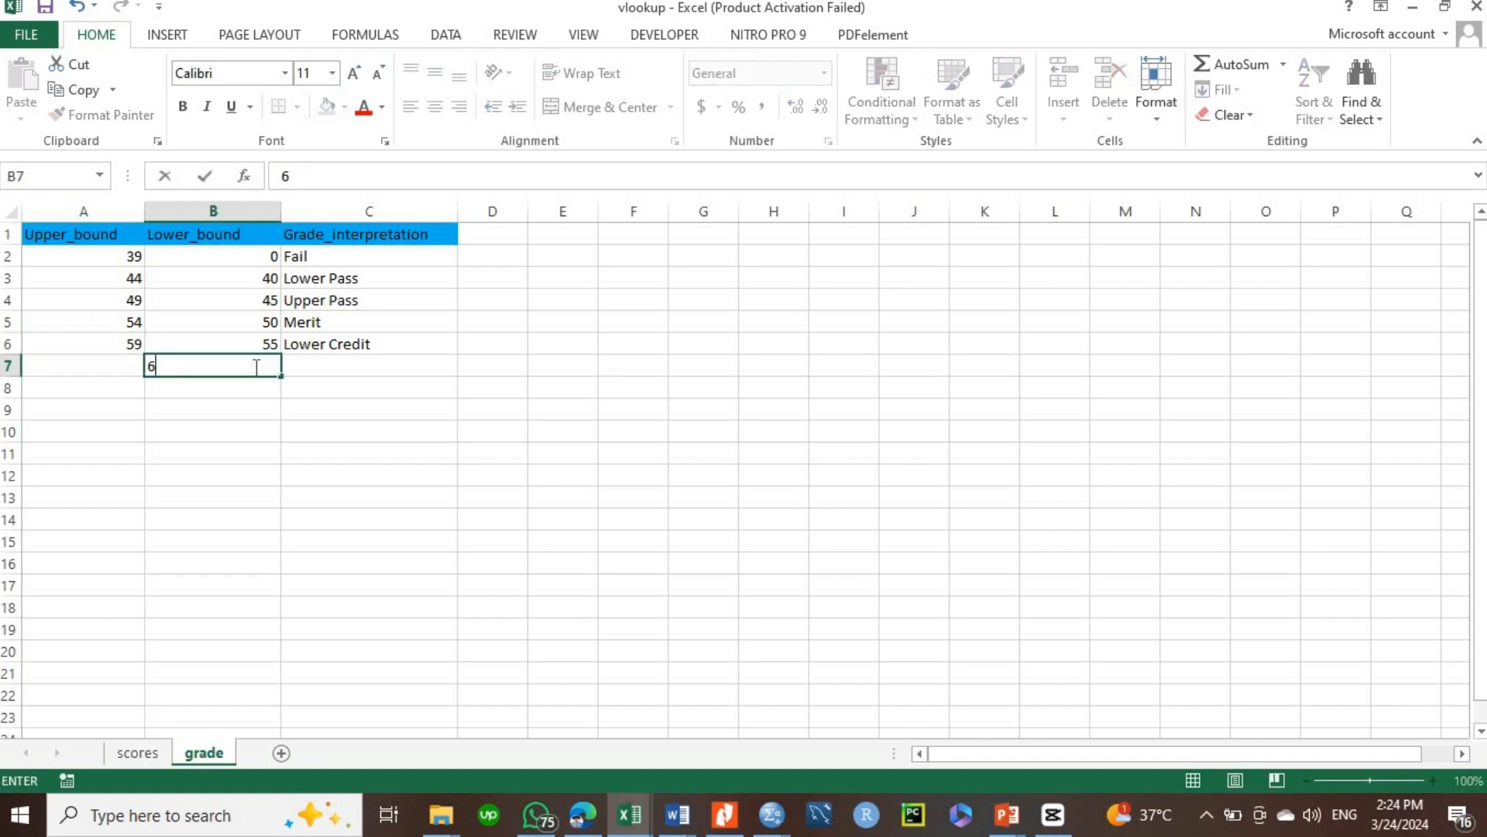
click(339, 367)
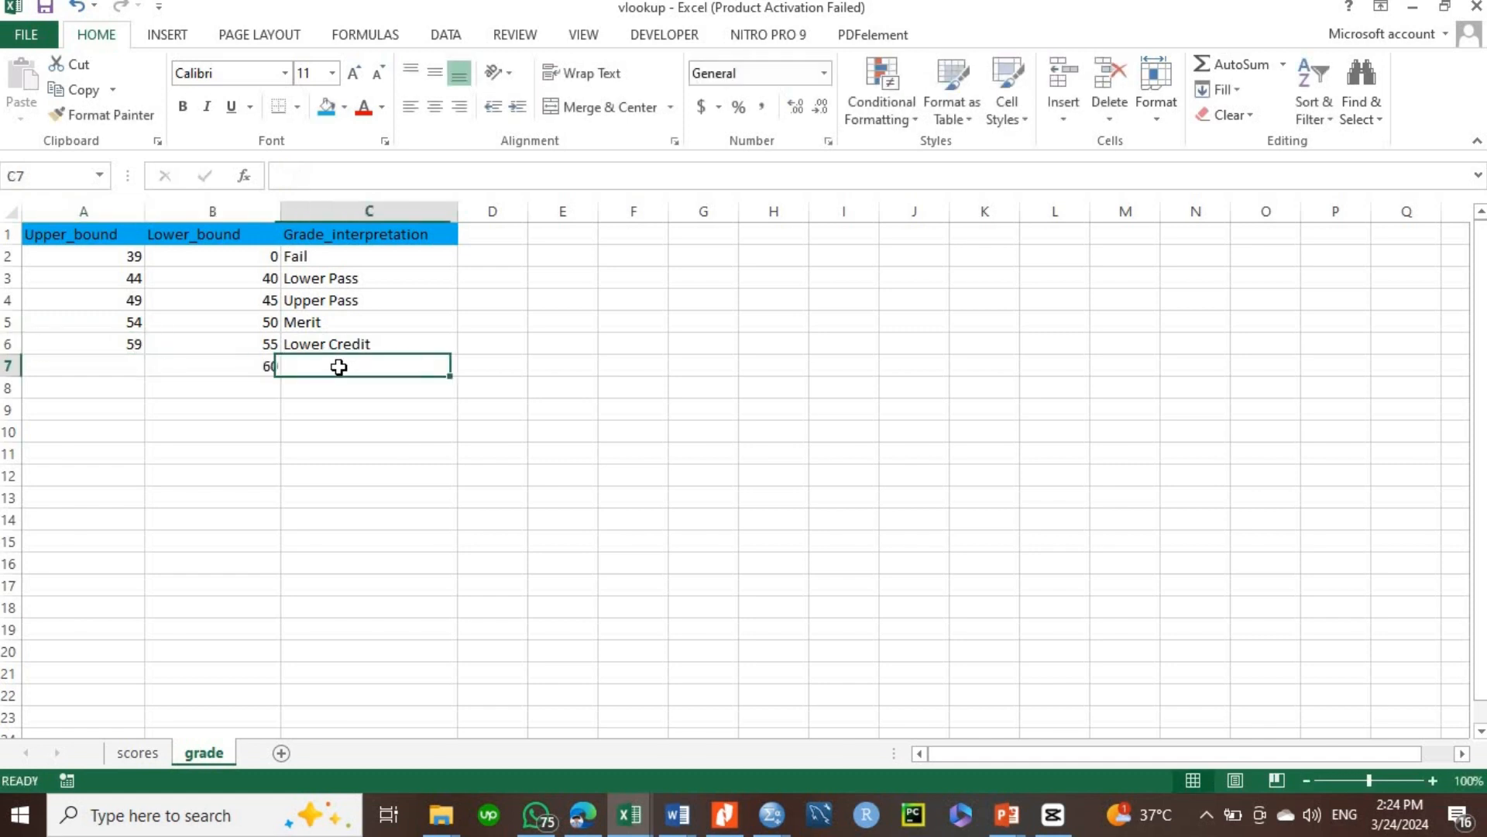
text(Upper Pass)
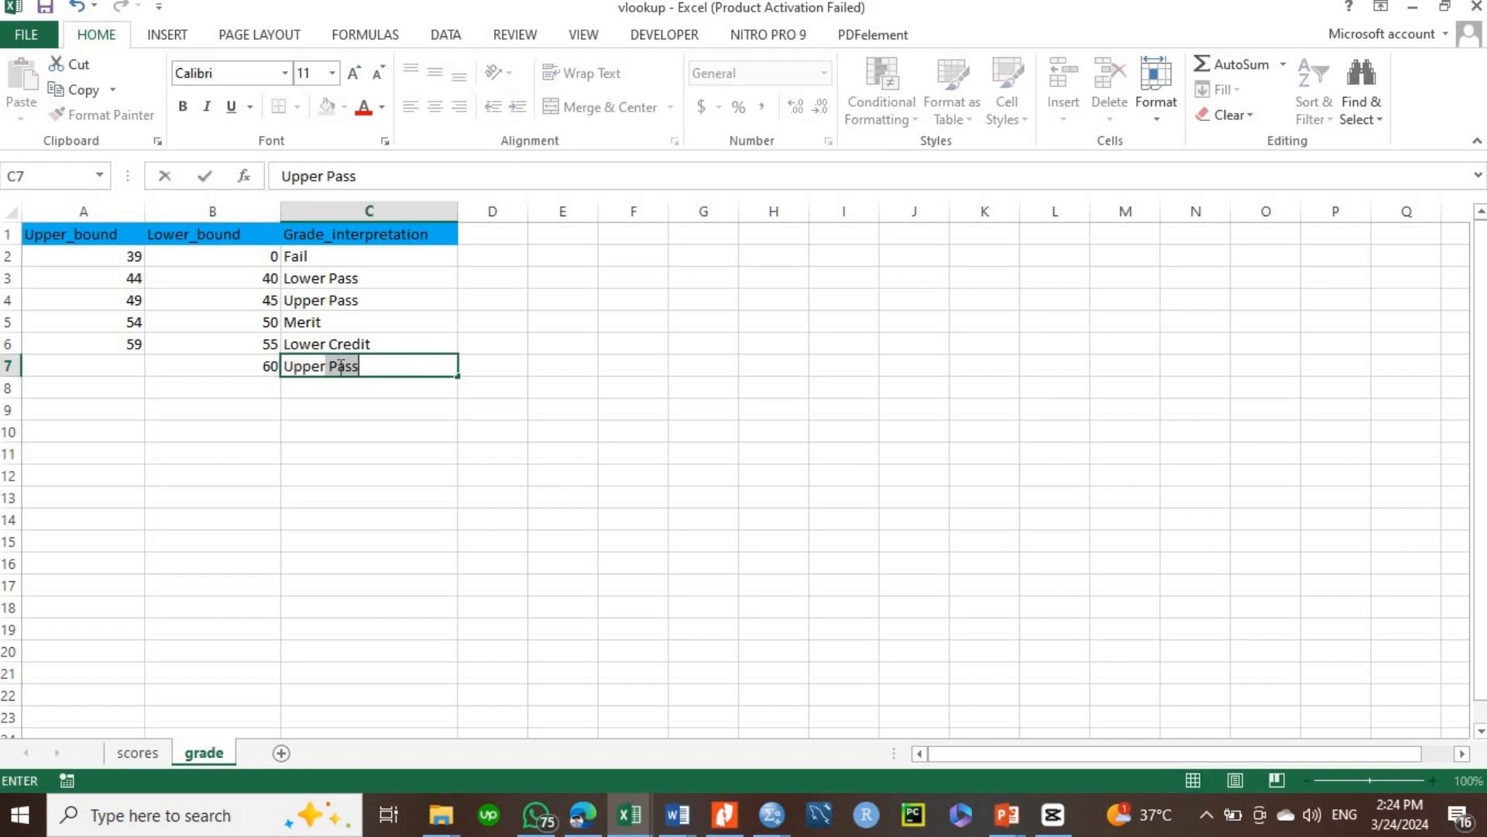
text( Credit)
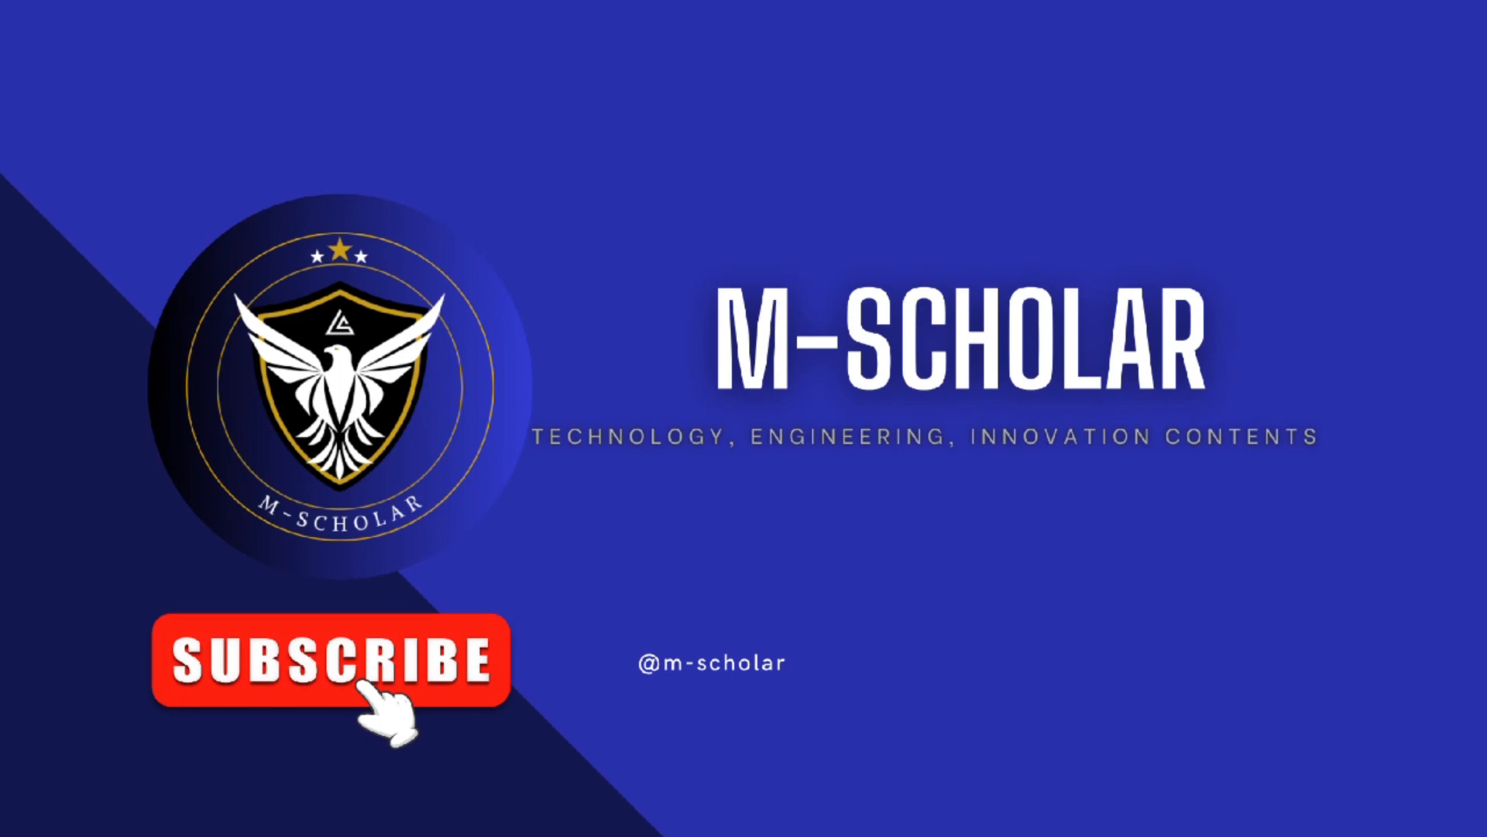
click(103, 367)
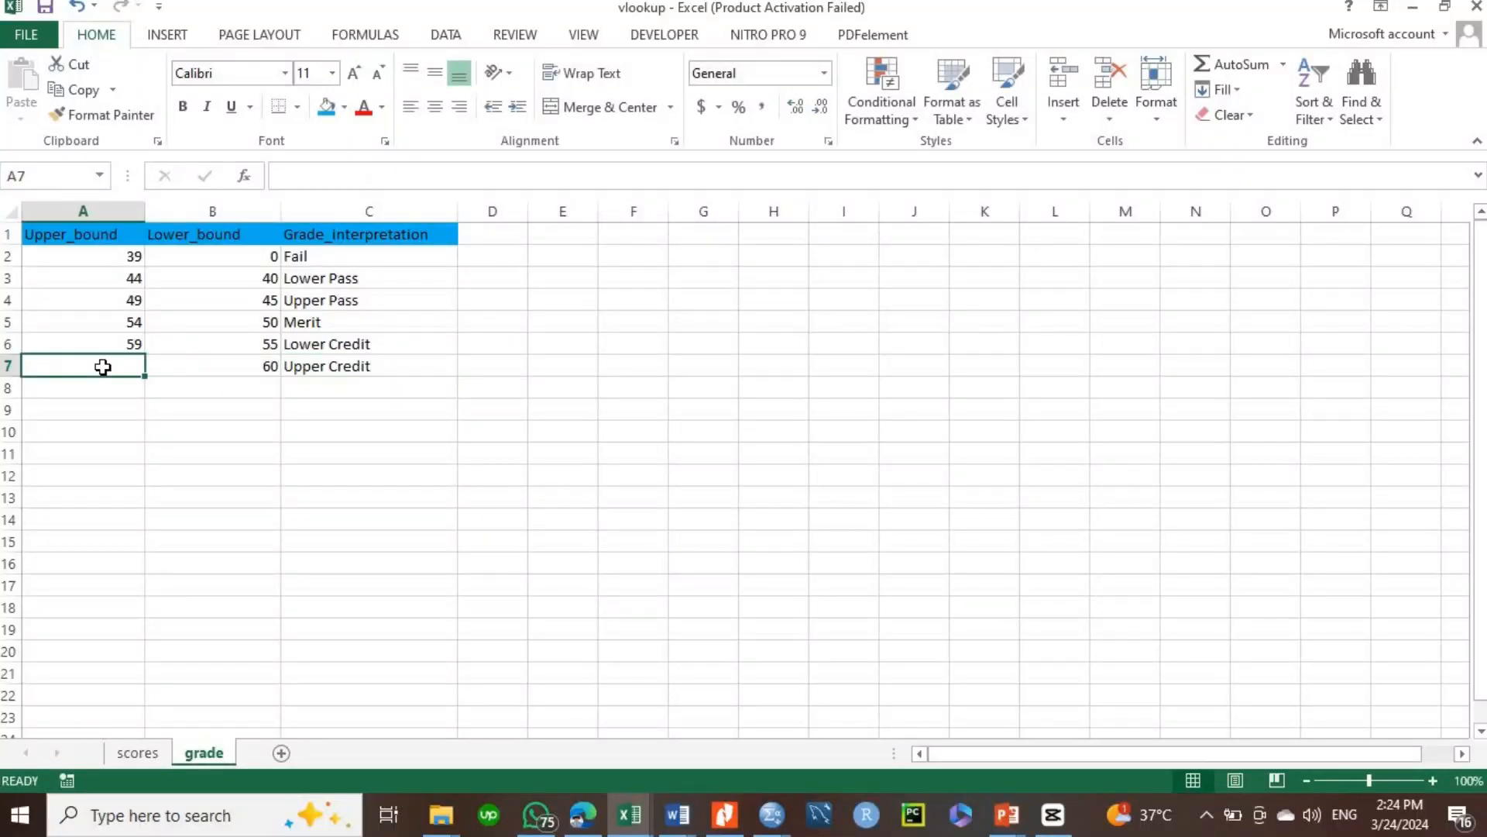
text(69)
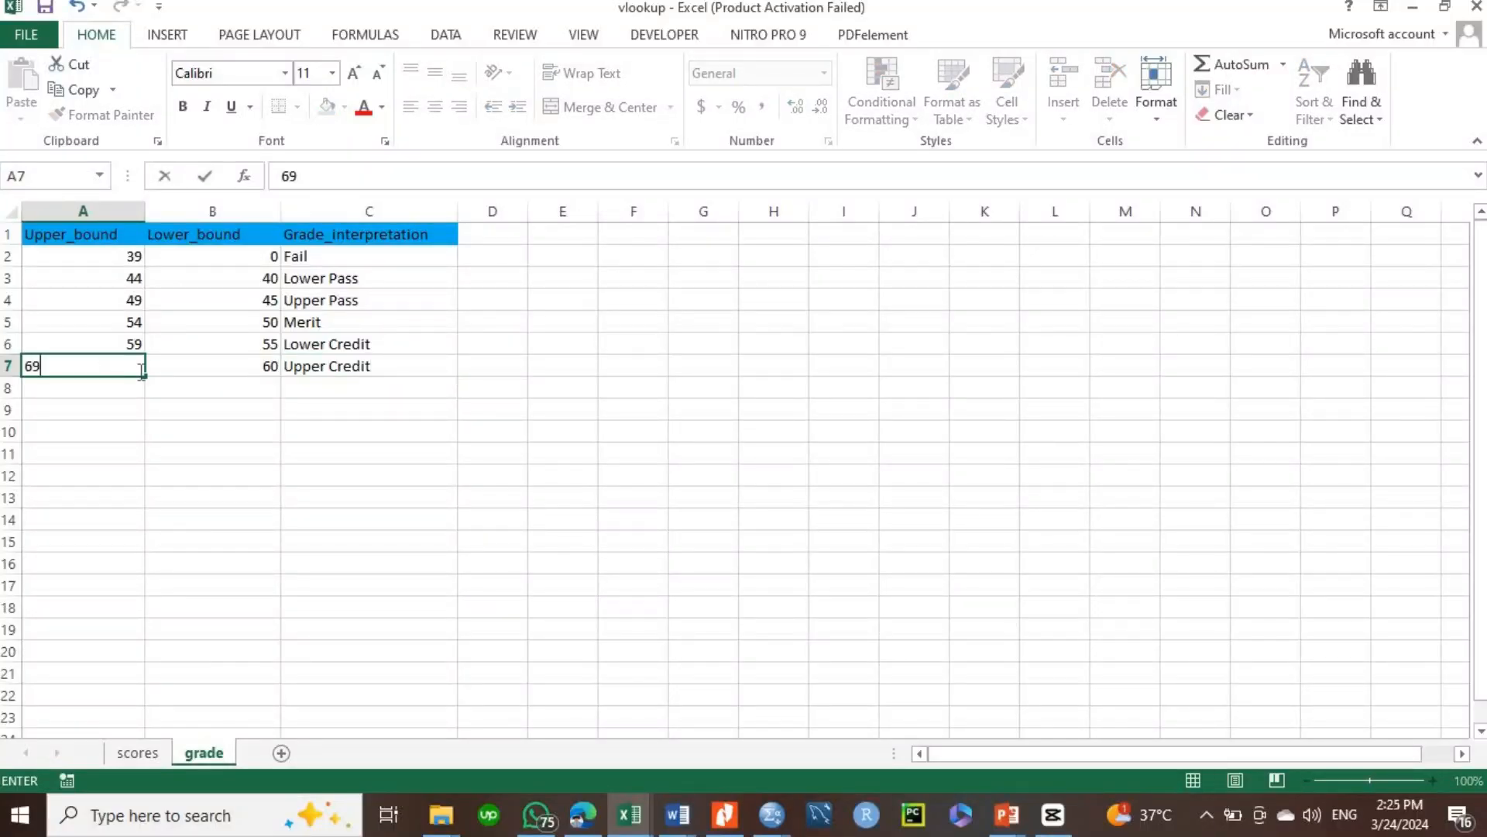
- Fill row 8 of the grade table with lower bound 70, interpretation Good and upper bound 79
click(225, 391)
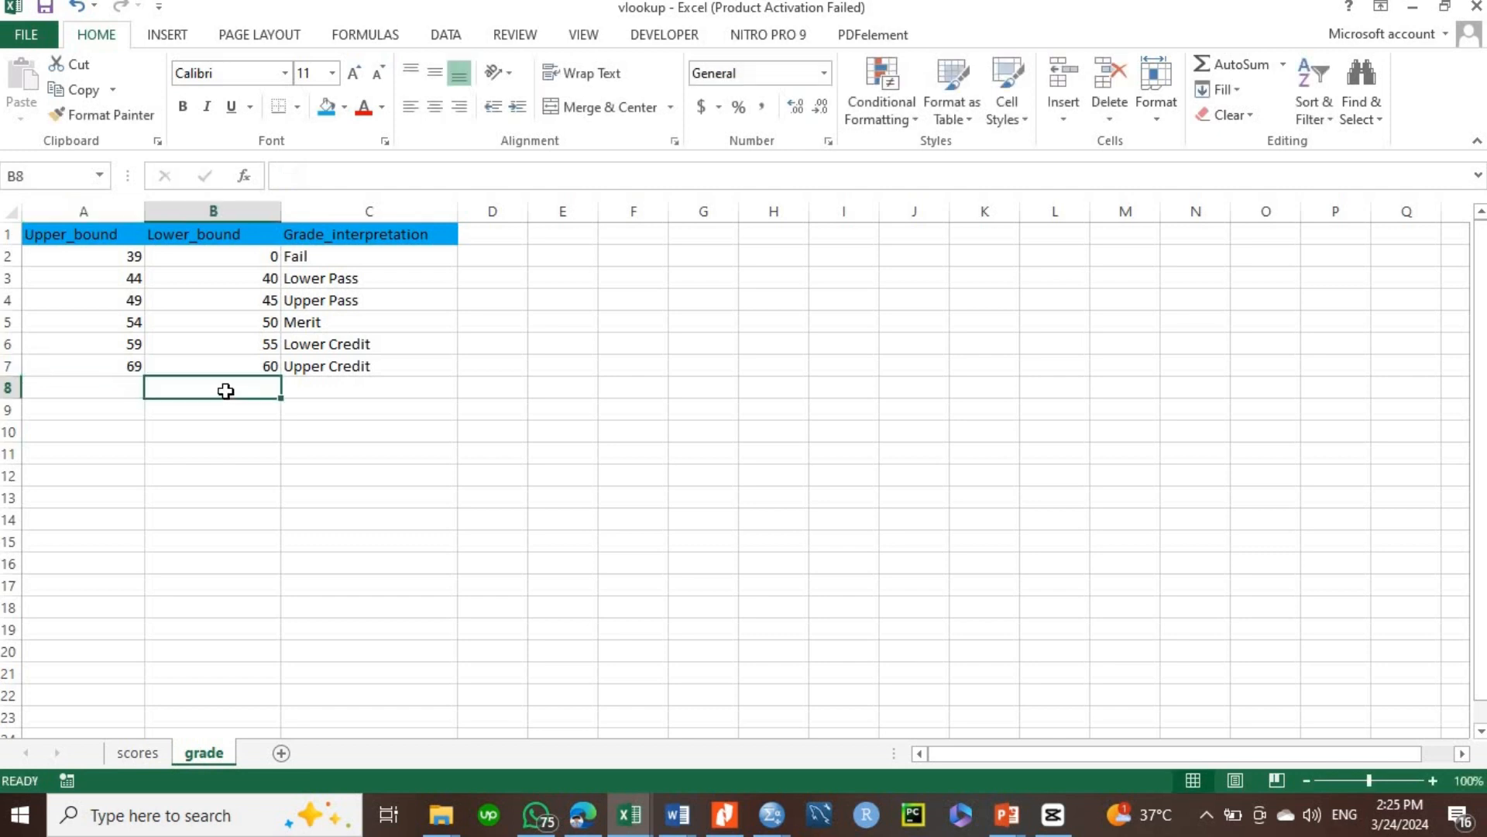
text(70)
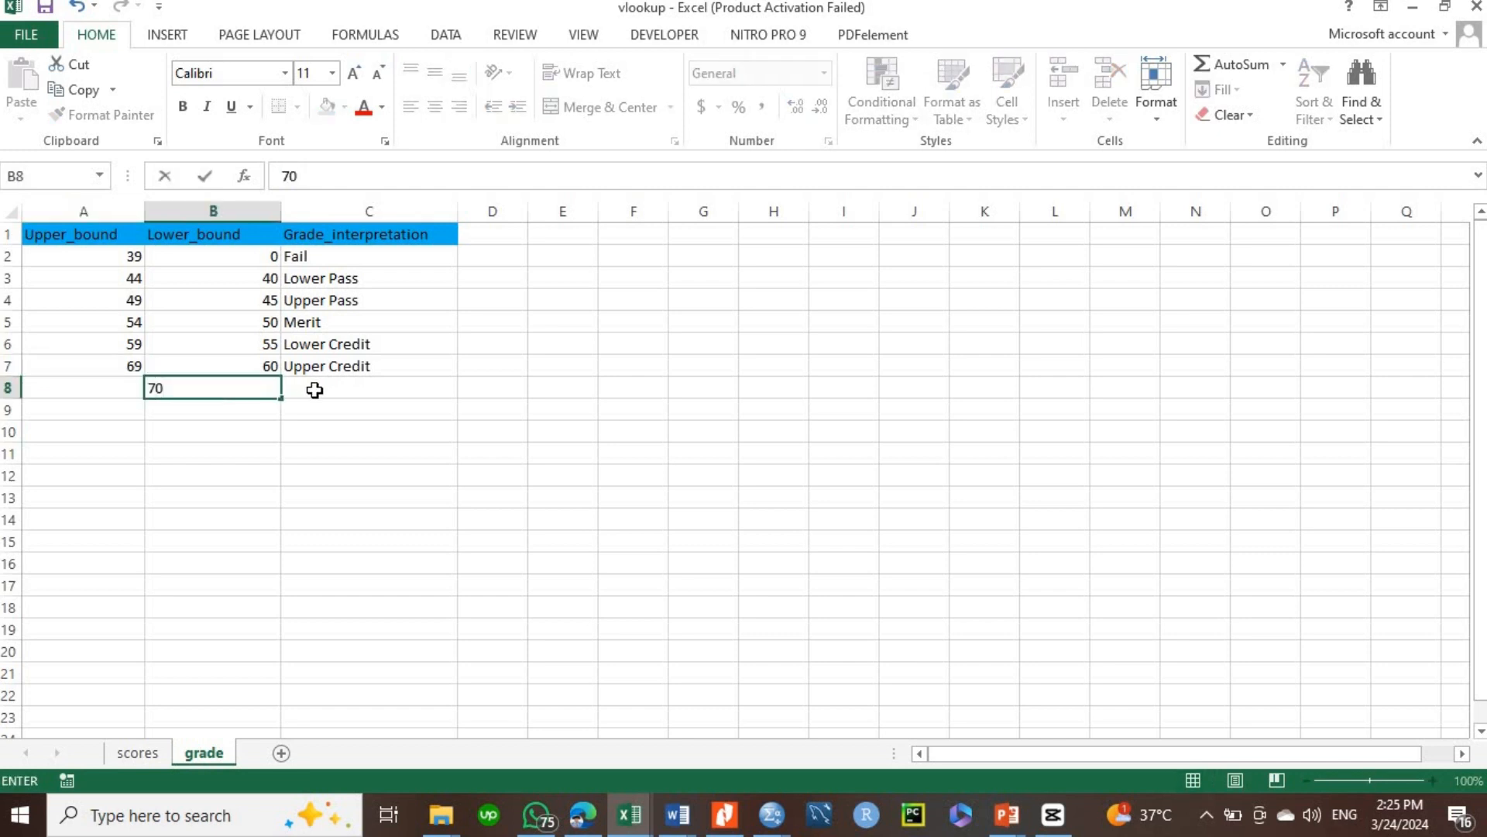
click(315, 390)
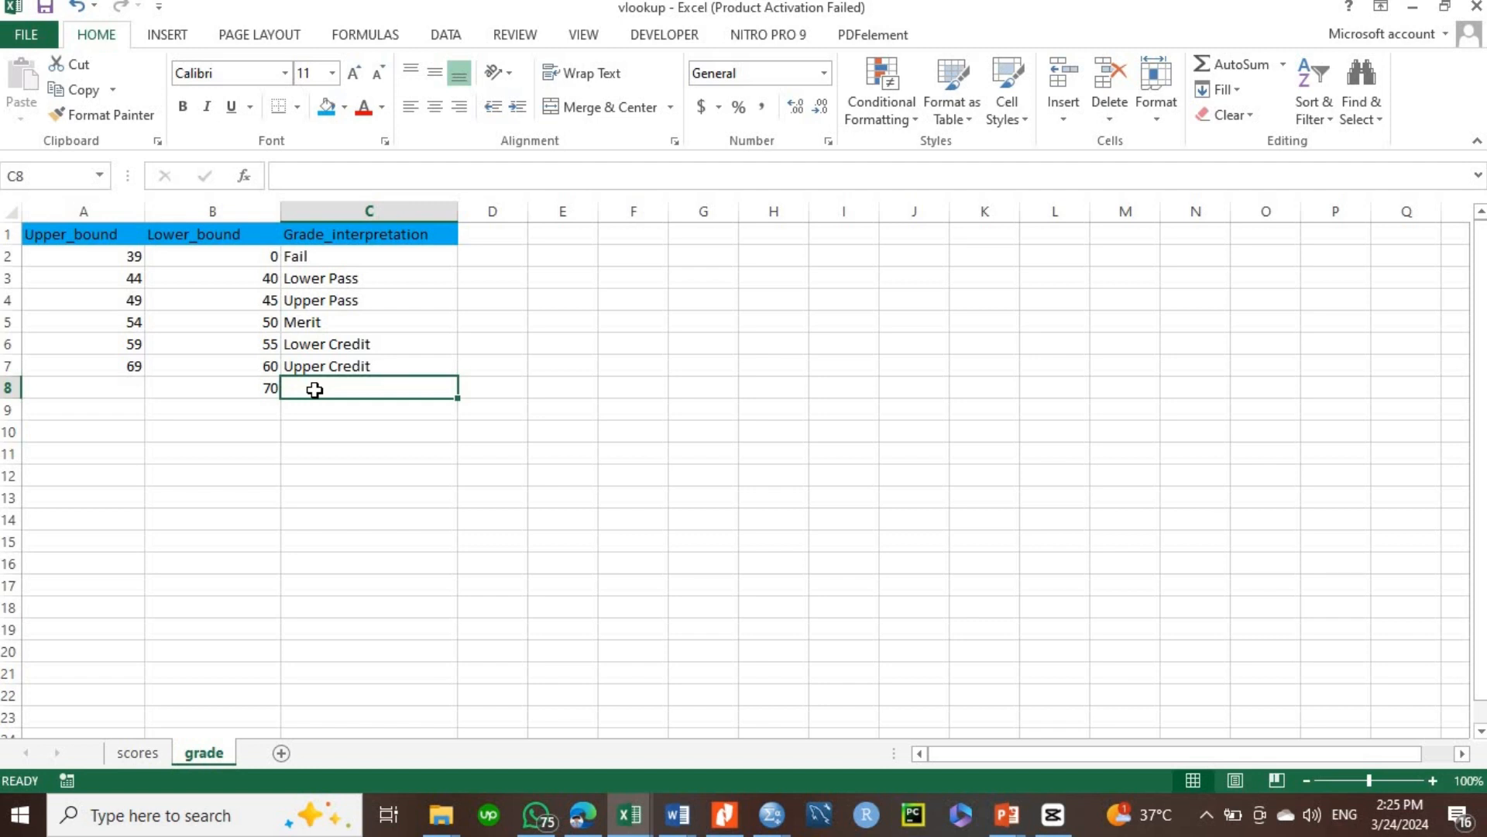
text(Good)
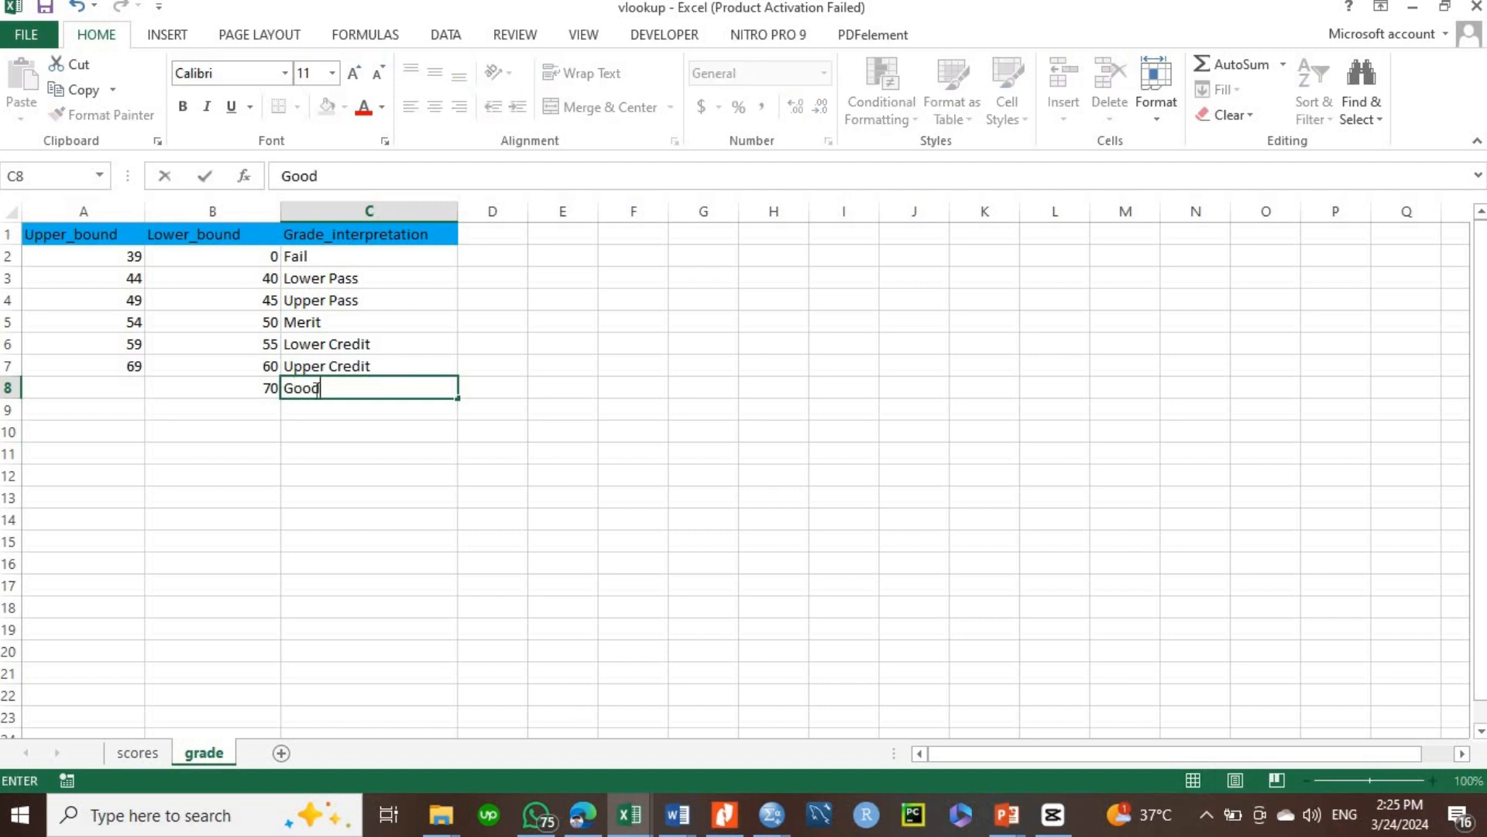
click(111, 388)
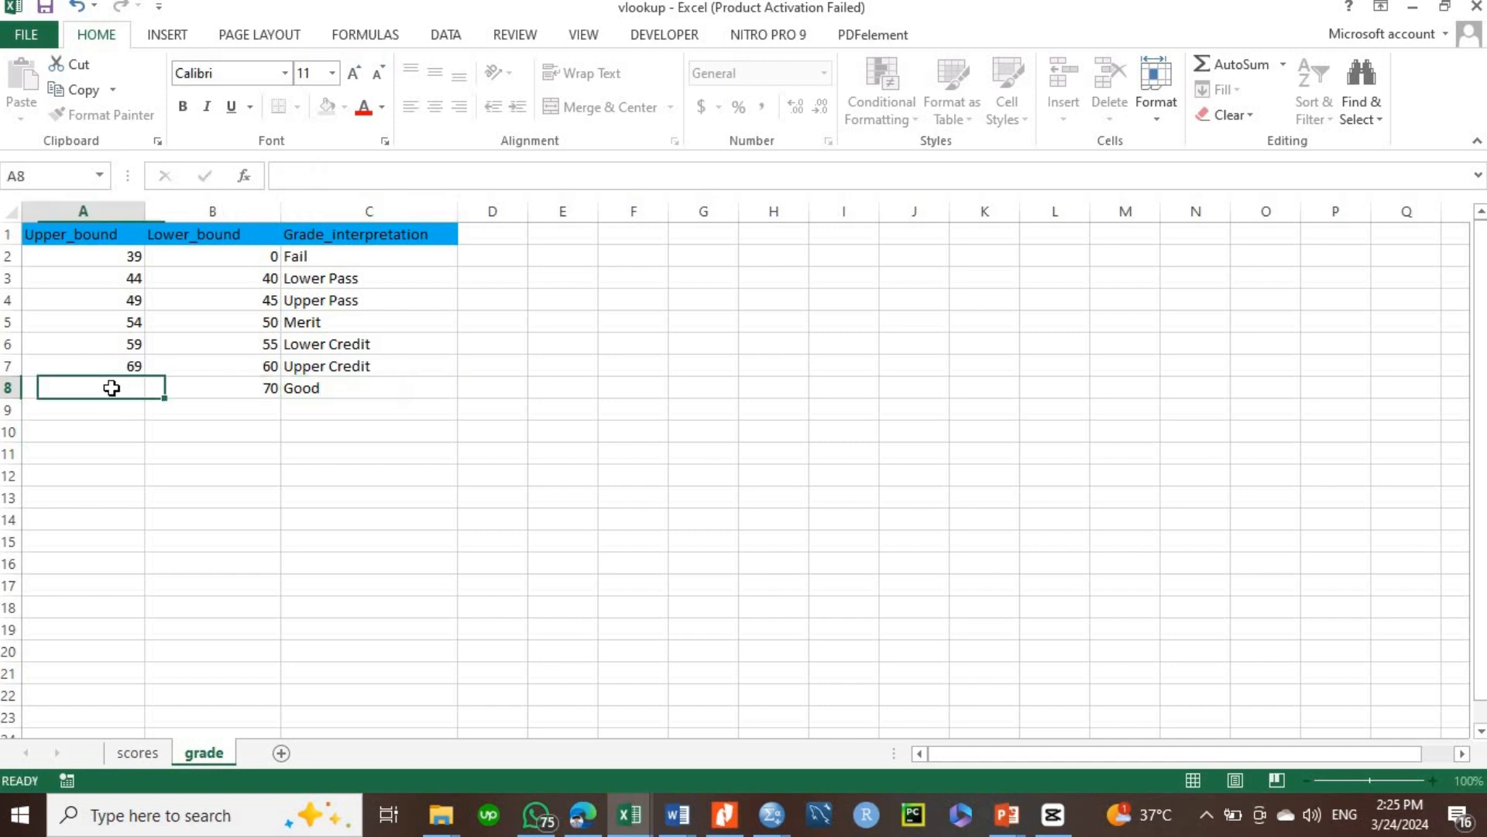
text(79)
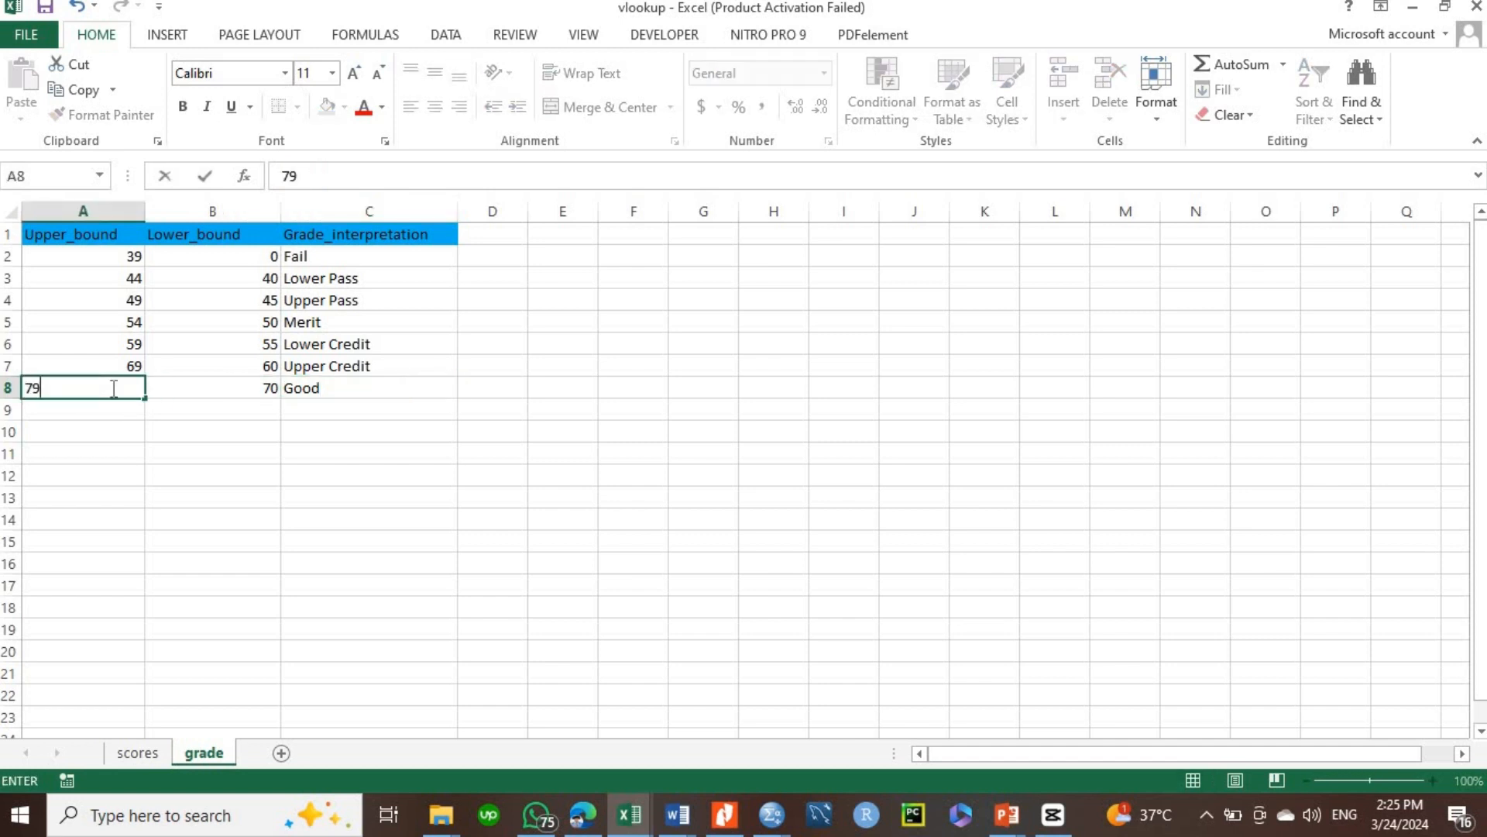
- Fill row 9 of the grade table with lower bound 80, interpretation Very Good and upper bound 89
click(256, 414)
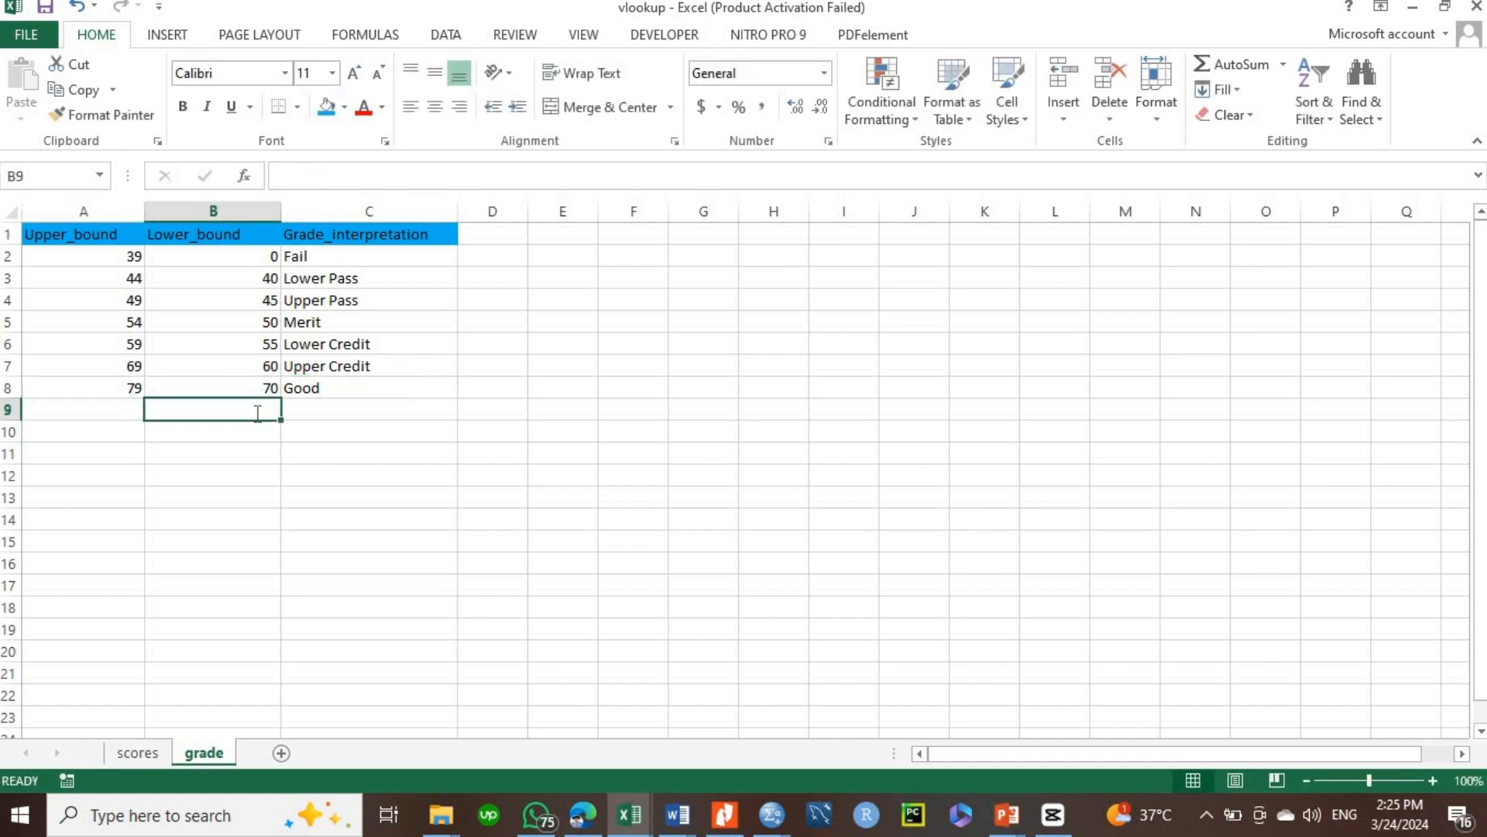
text(80)
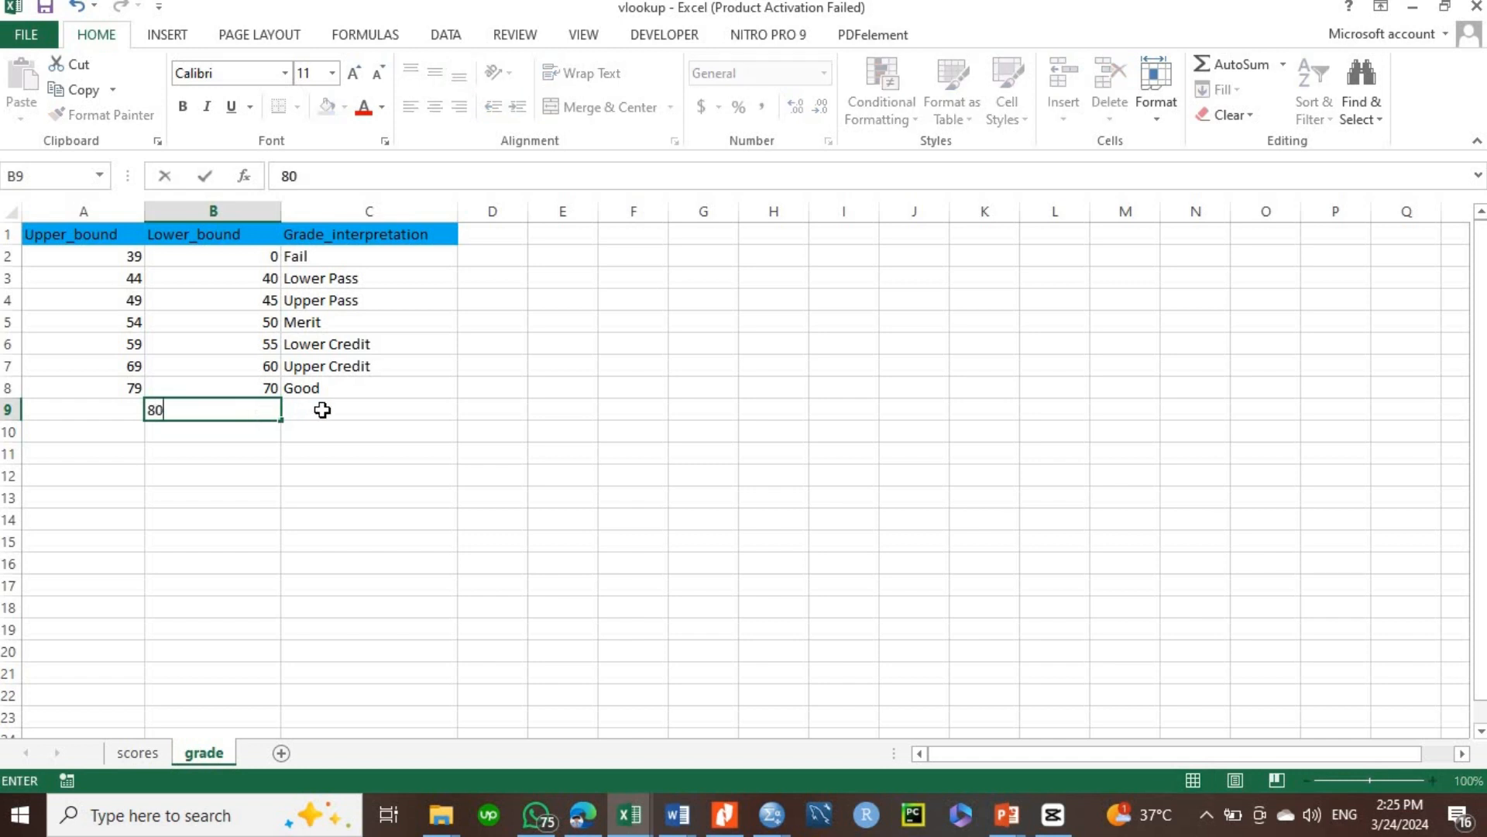
click(322, 410)
text(Ver)
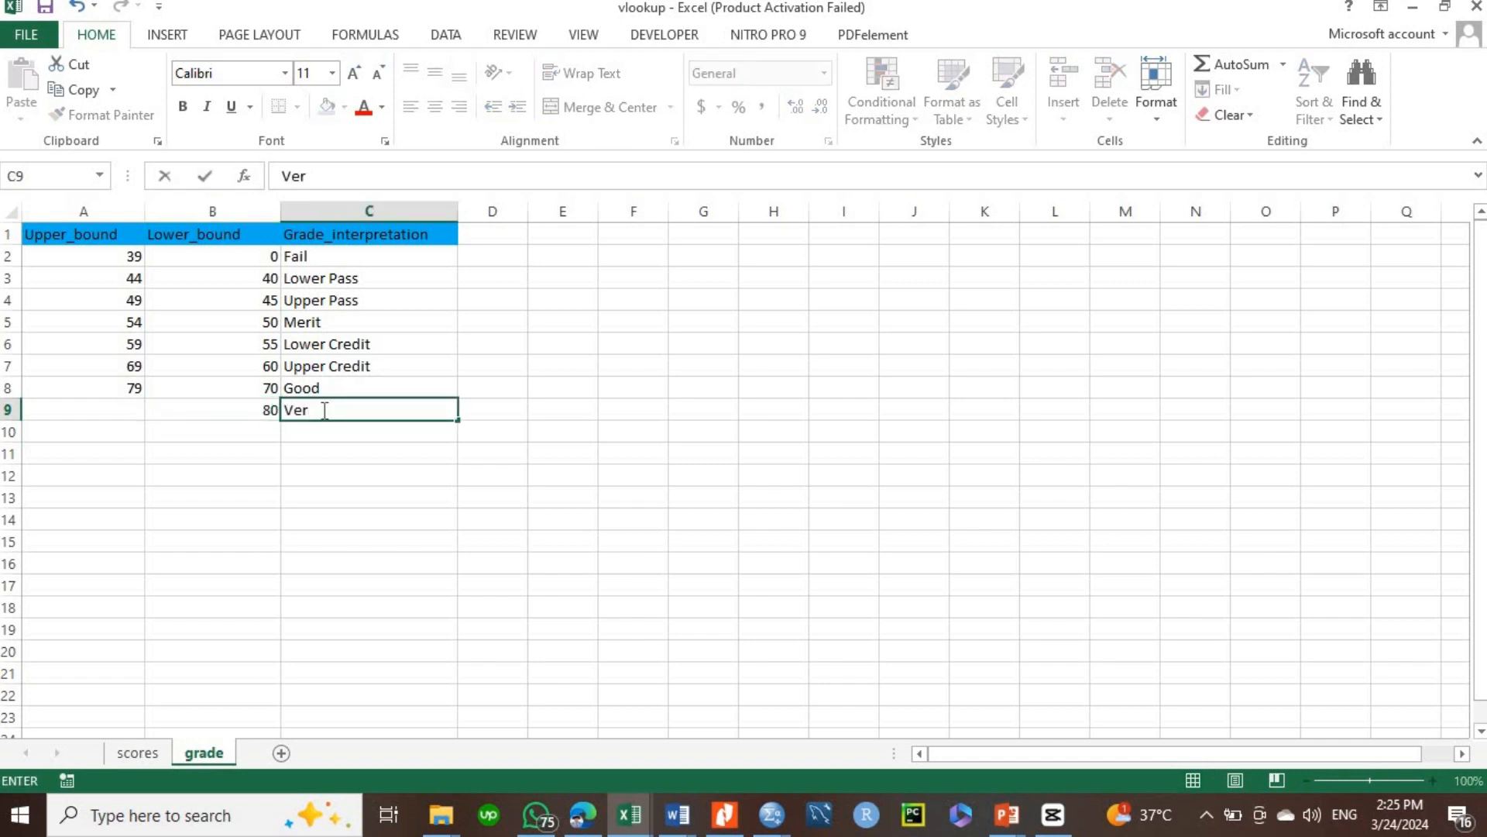
text(y Good)
click(95, 408)
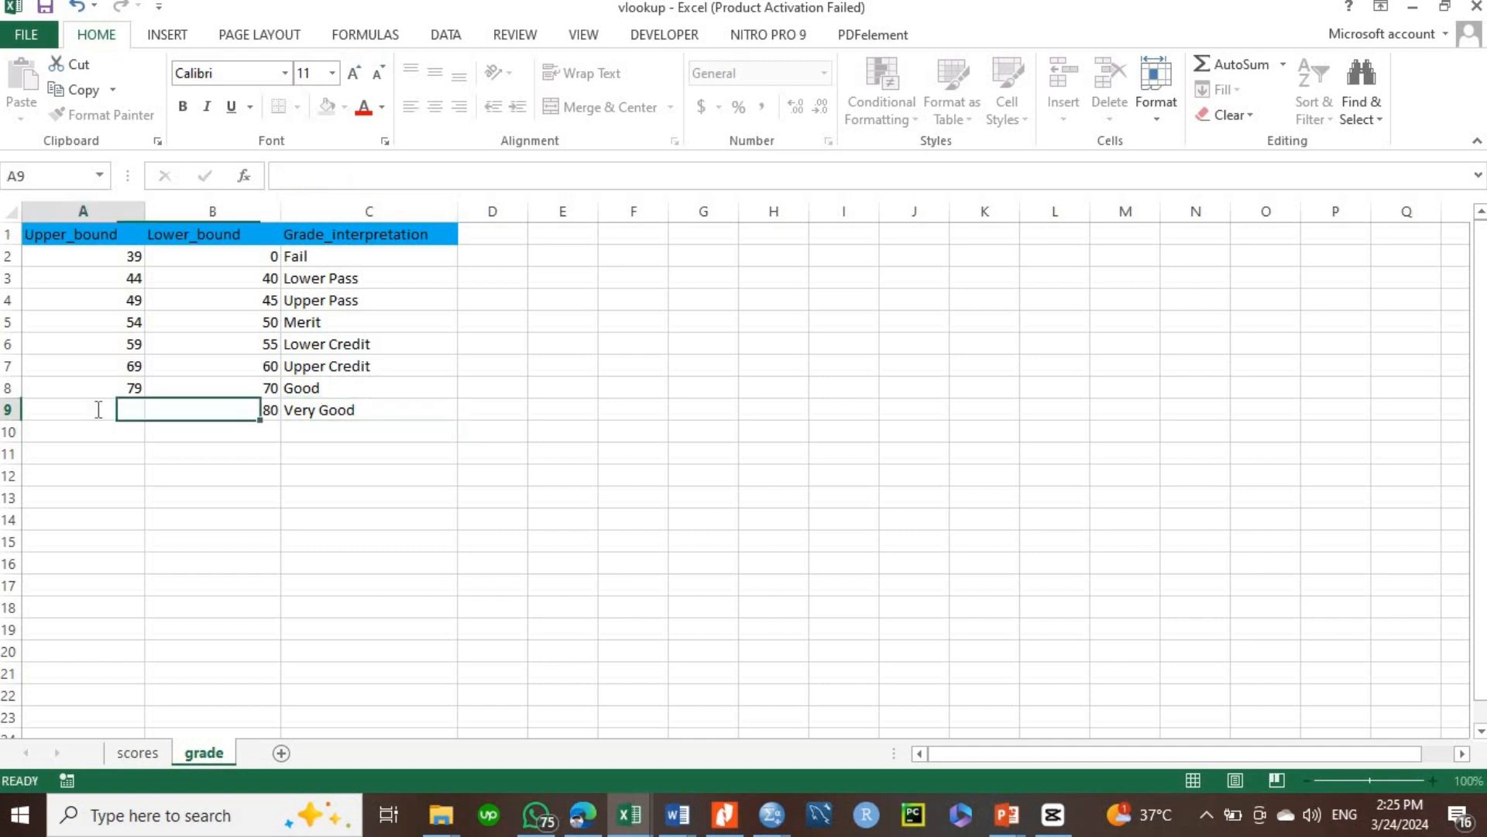
text(89)
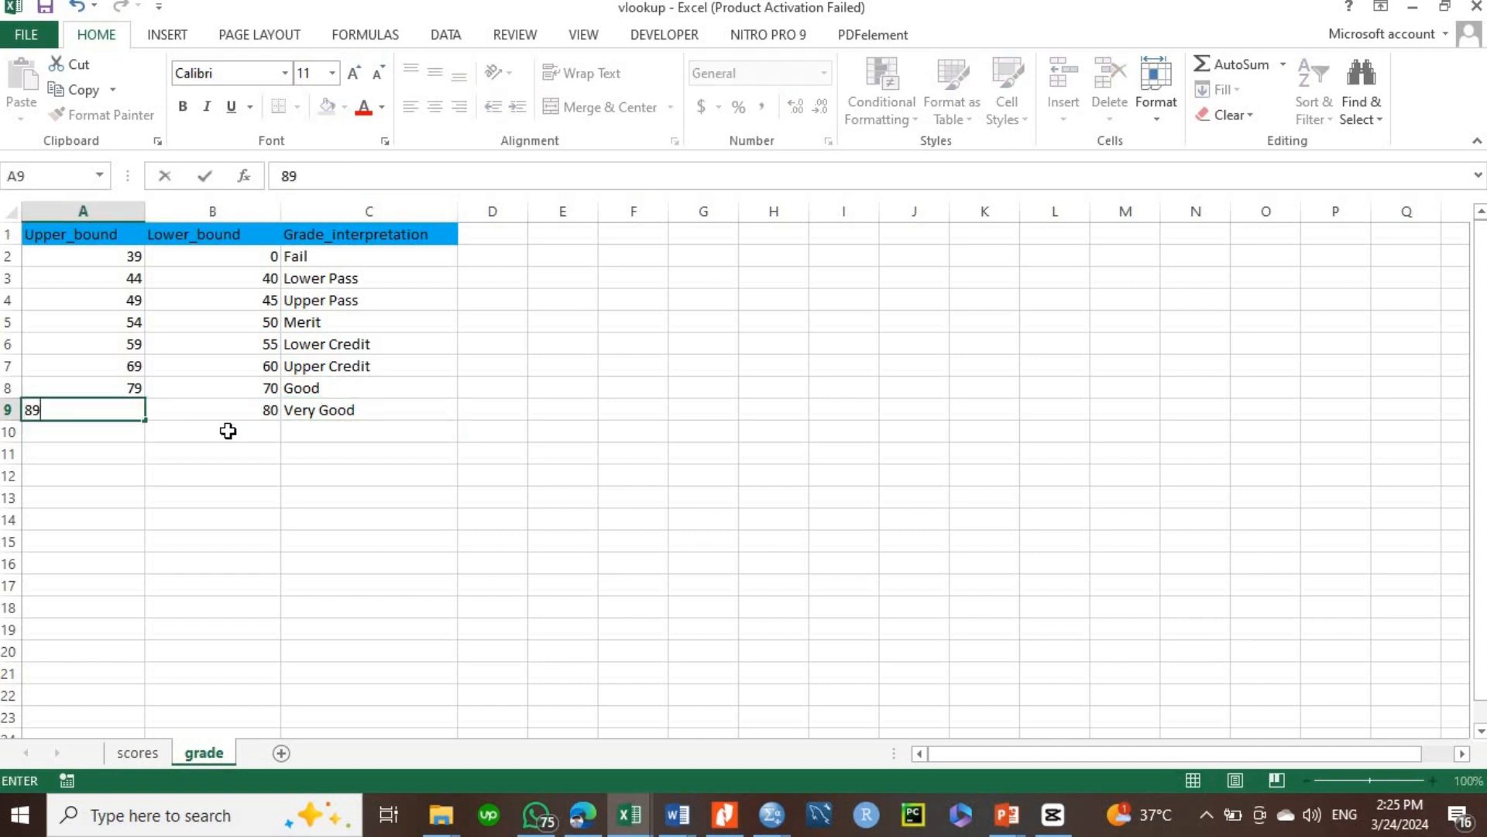
- Fill row 10 of the grade table with lower bound 90, interpretation Excellent and upper bound 100
click(227, 431)
text(90)
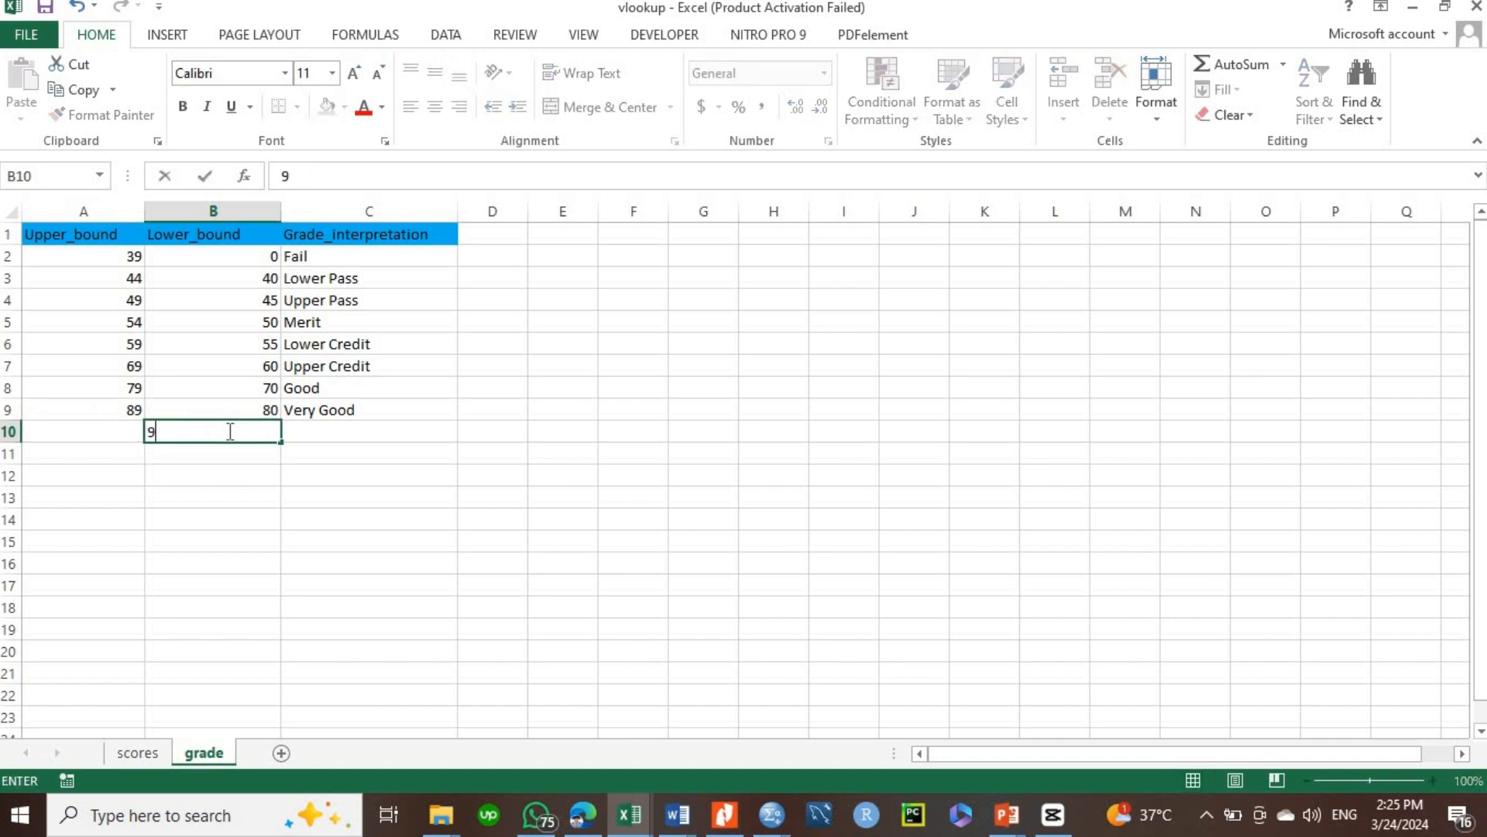
click(311, 435)
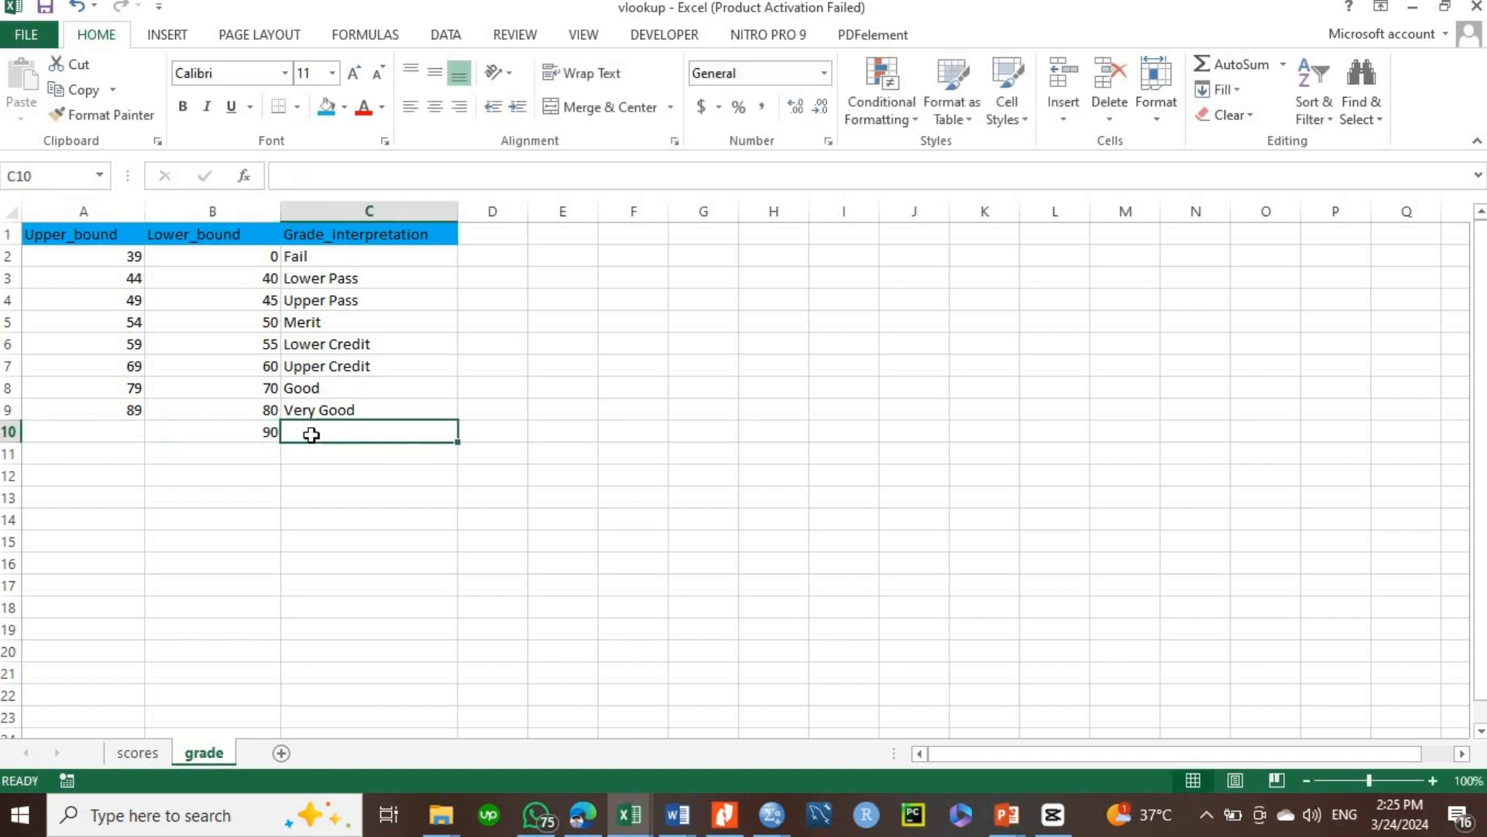
text(Exc)
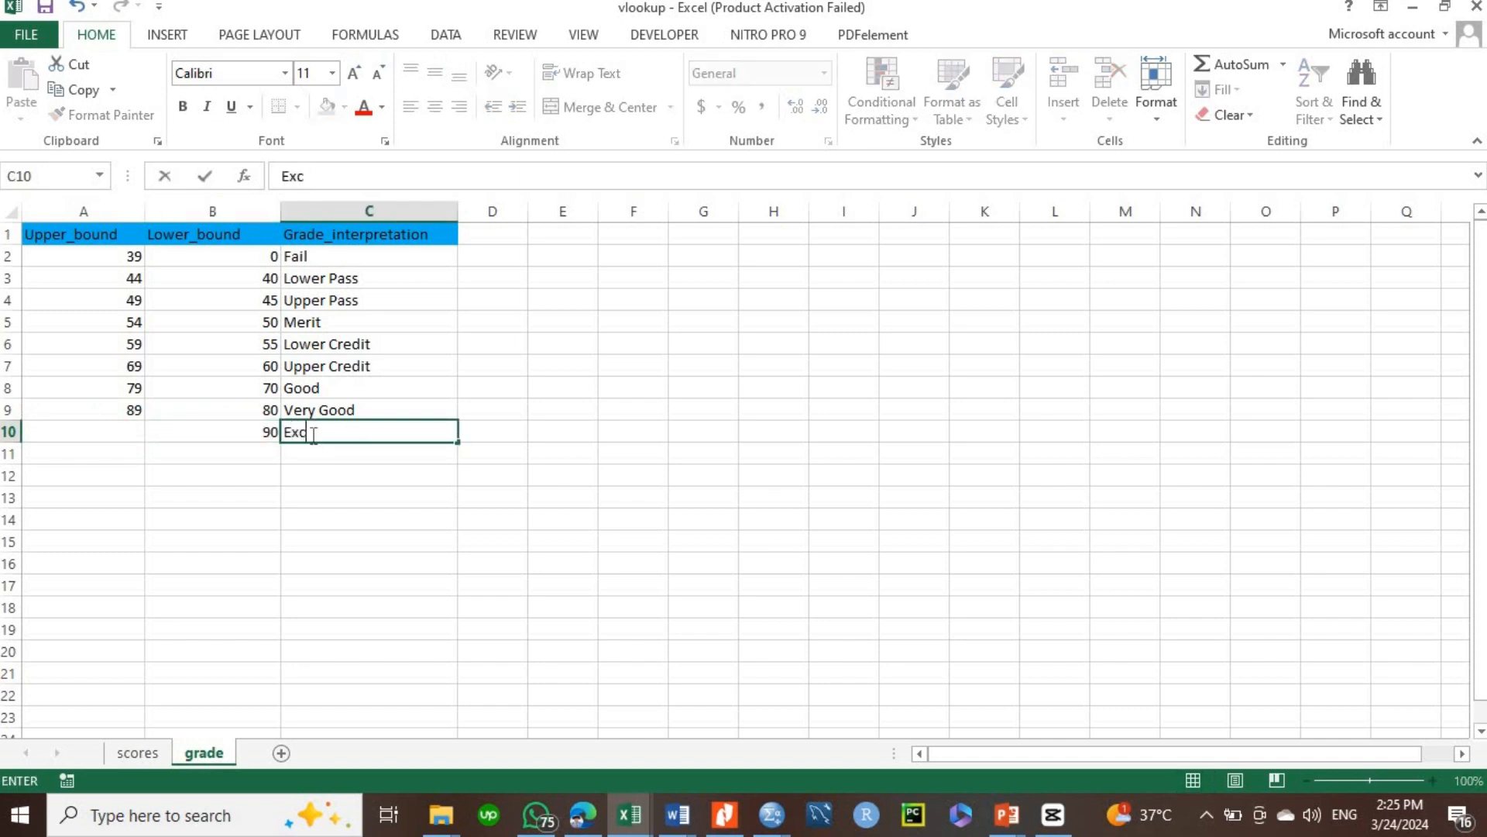
text(ellent)
click(106, 435)
text(100)
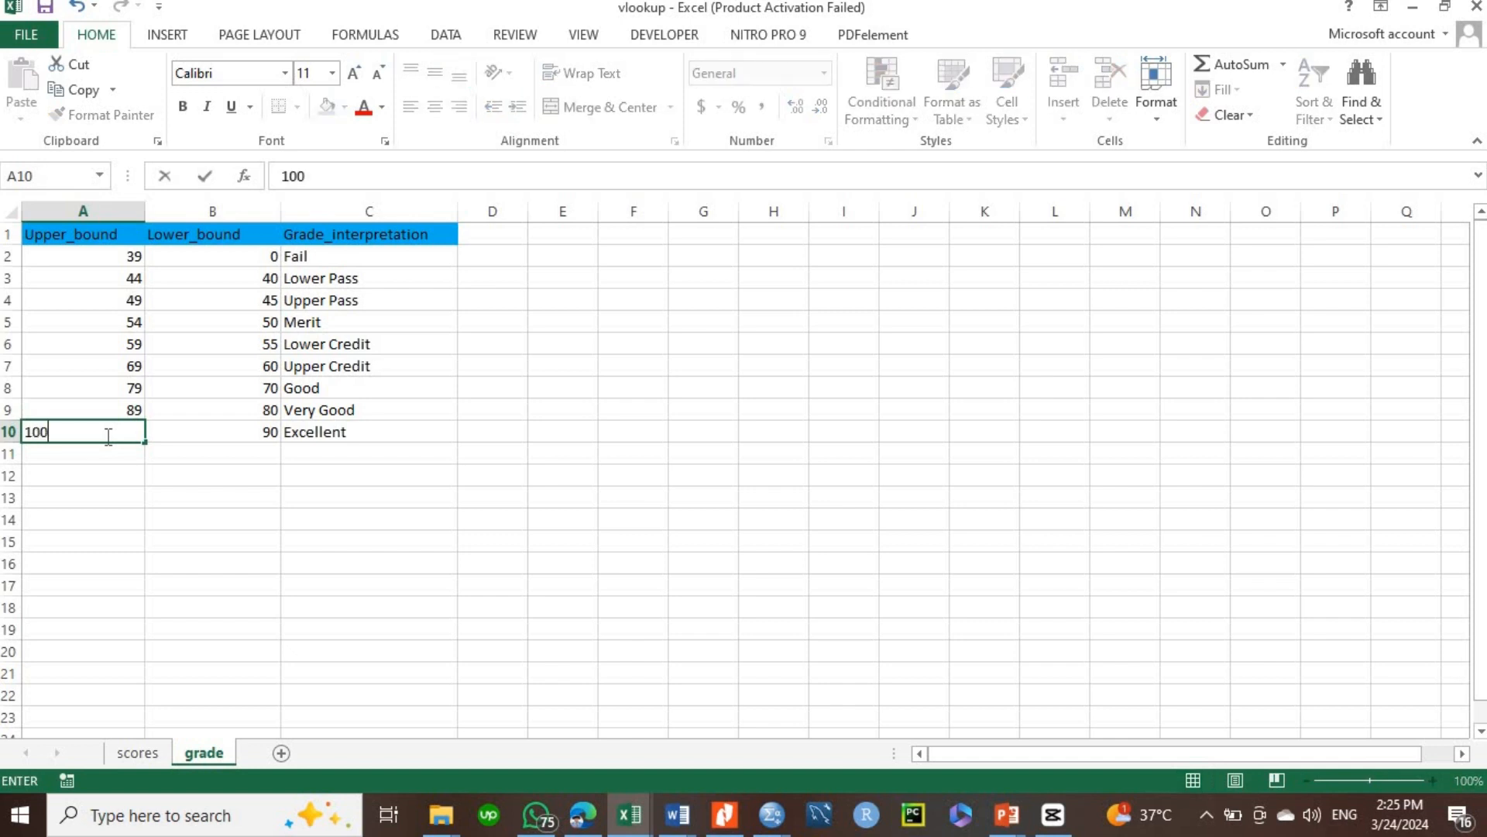
click(426, 440)
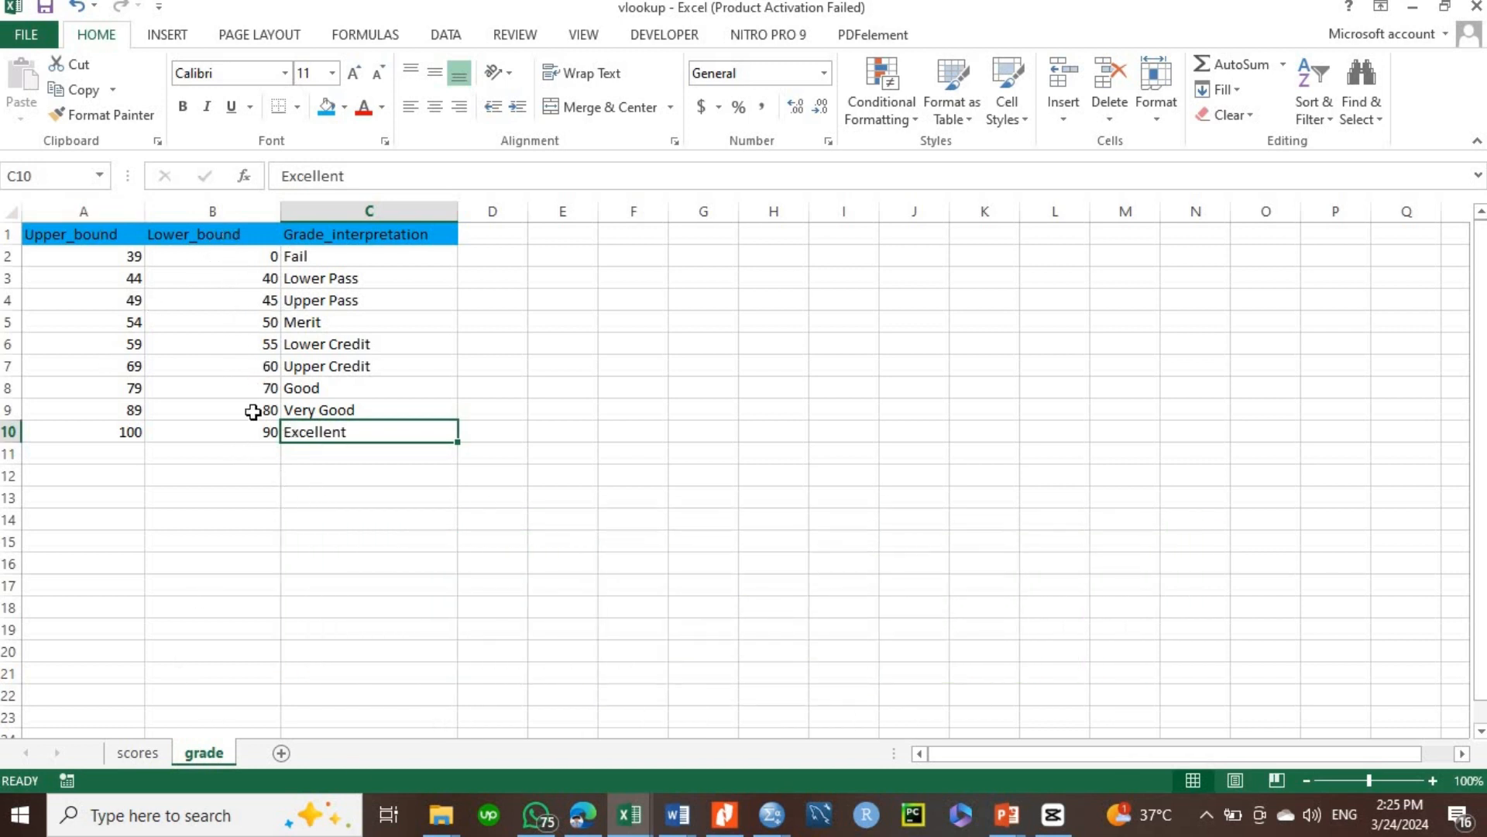
- Examine the lower bounds and grade interpretations in B2:C10, and check the content of cell B2
drag(206, 259, 331, 429)
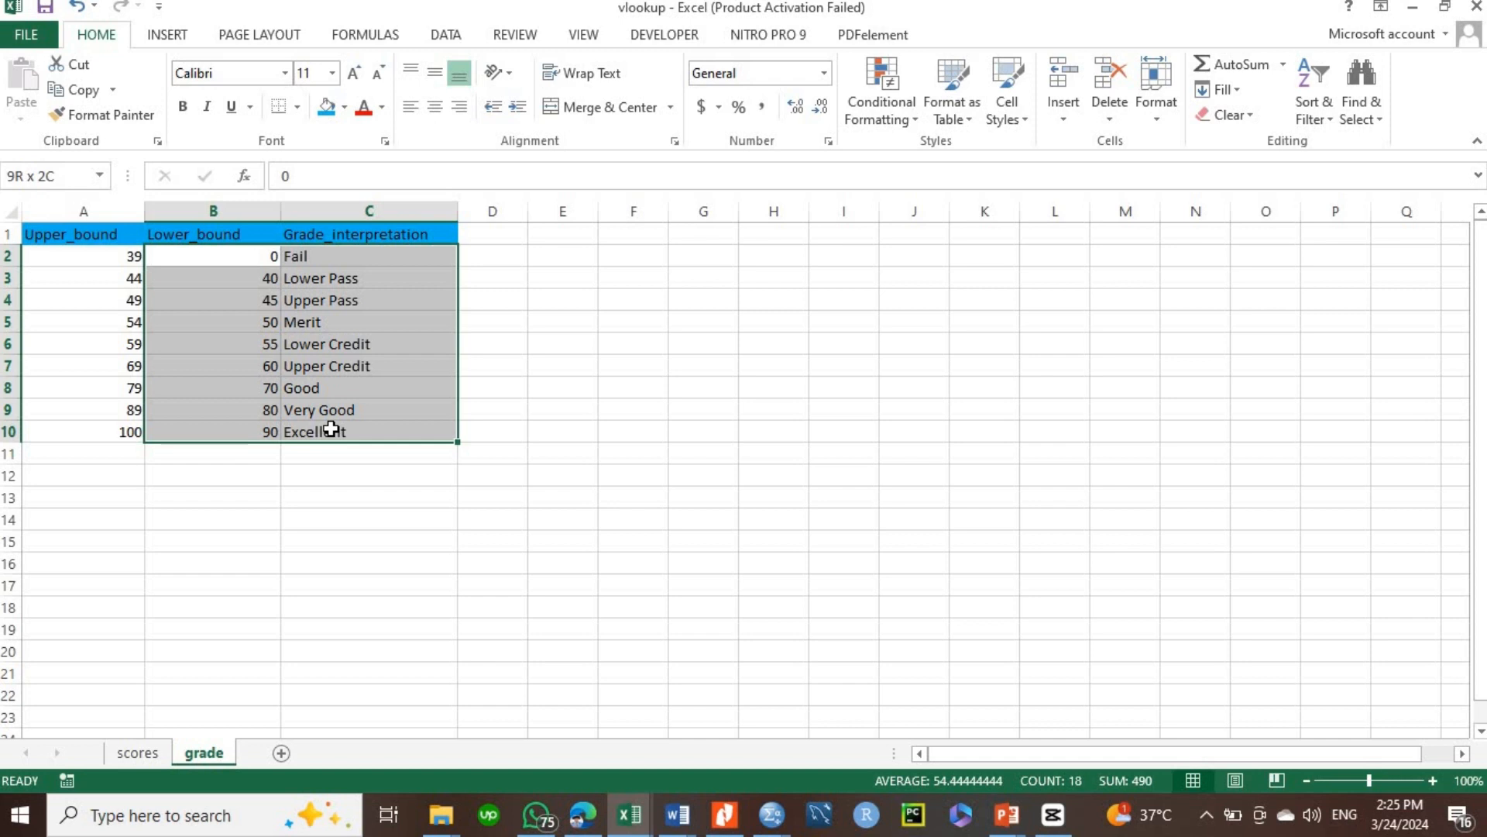
drag(331, 428, 331, 429)
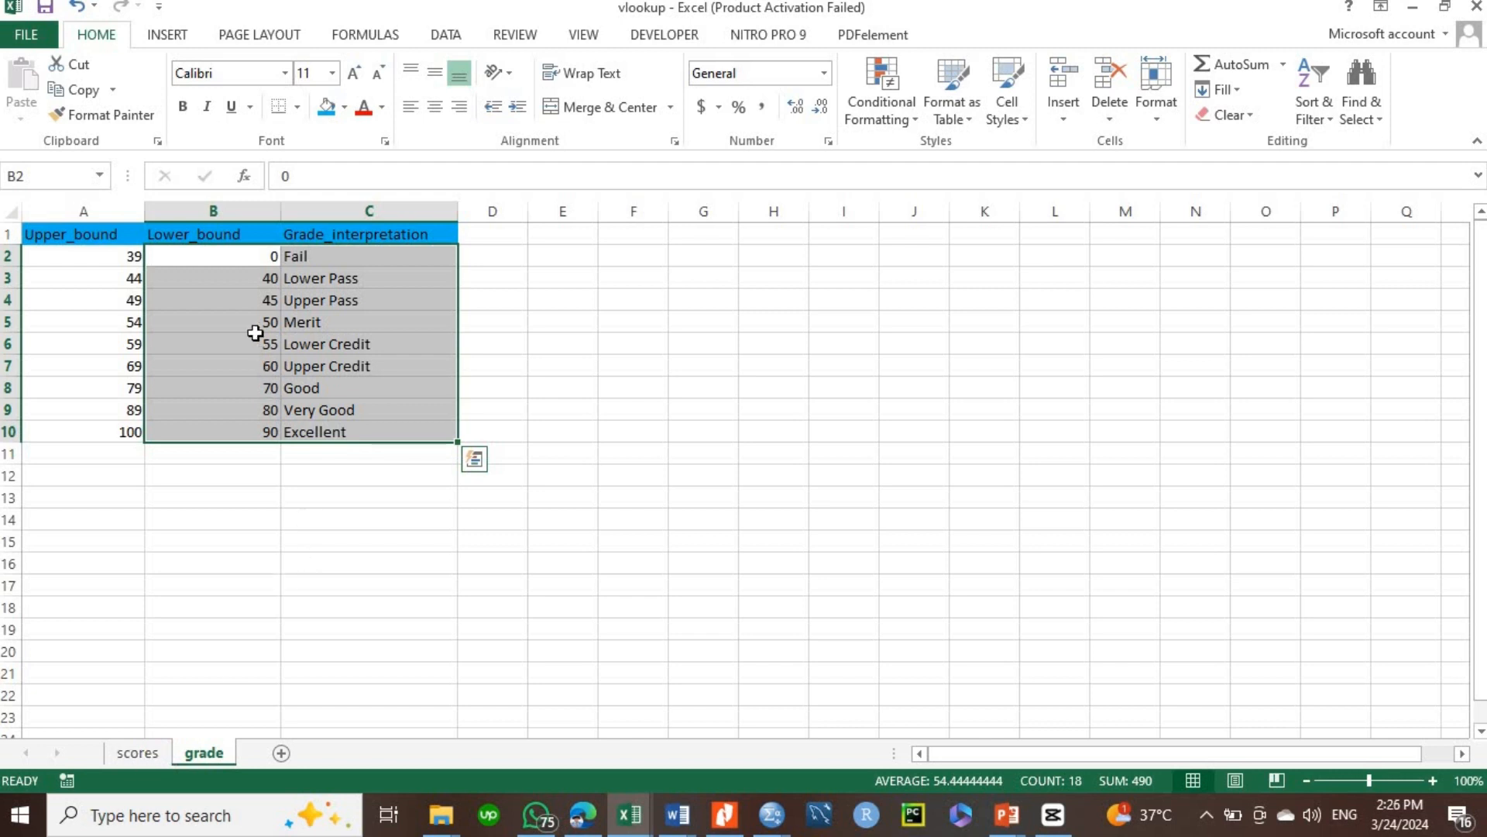
click(228, 262)
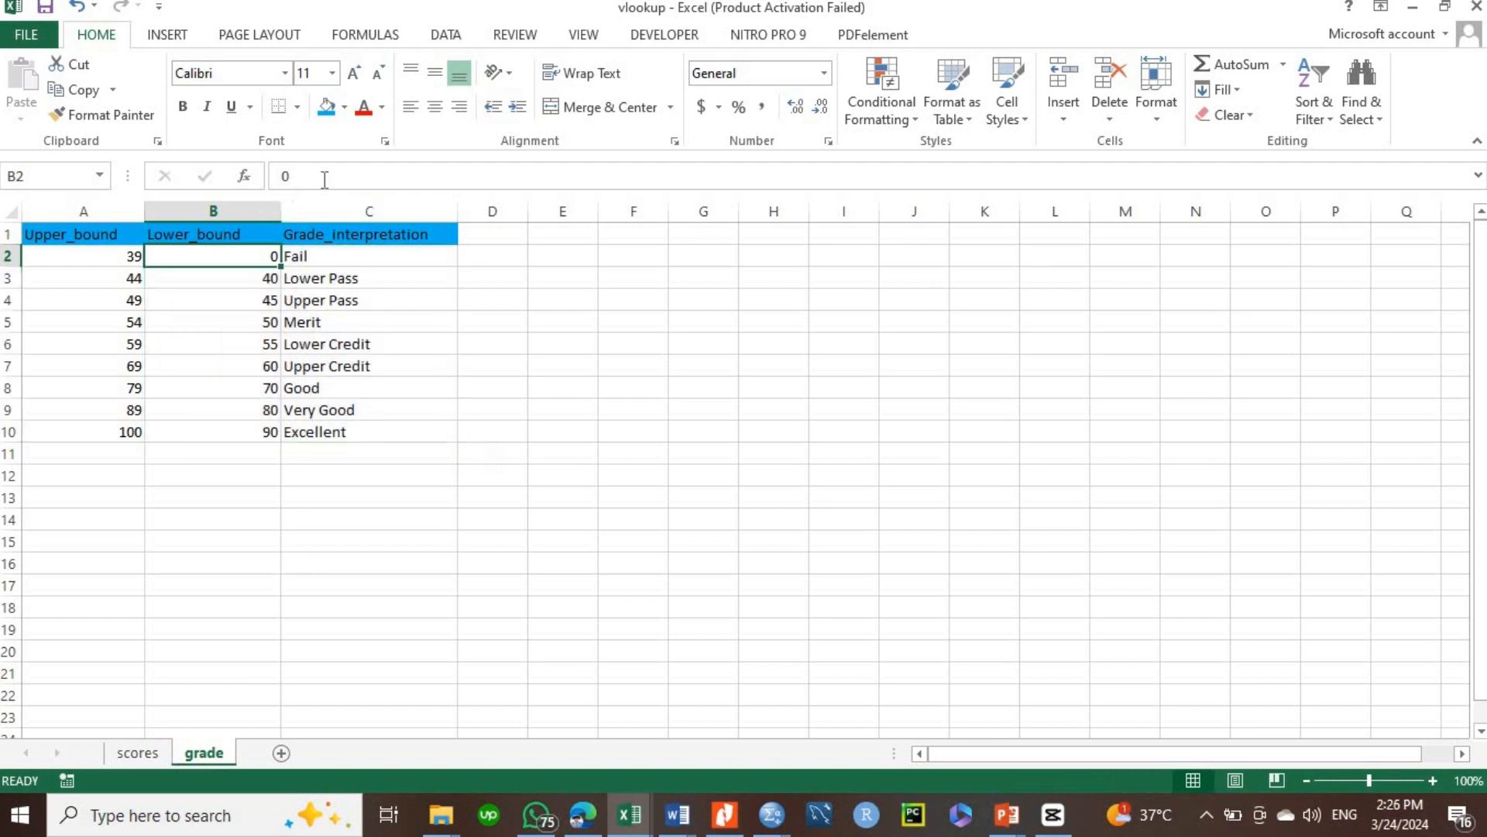
click(285, 176)
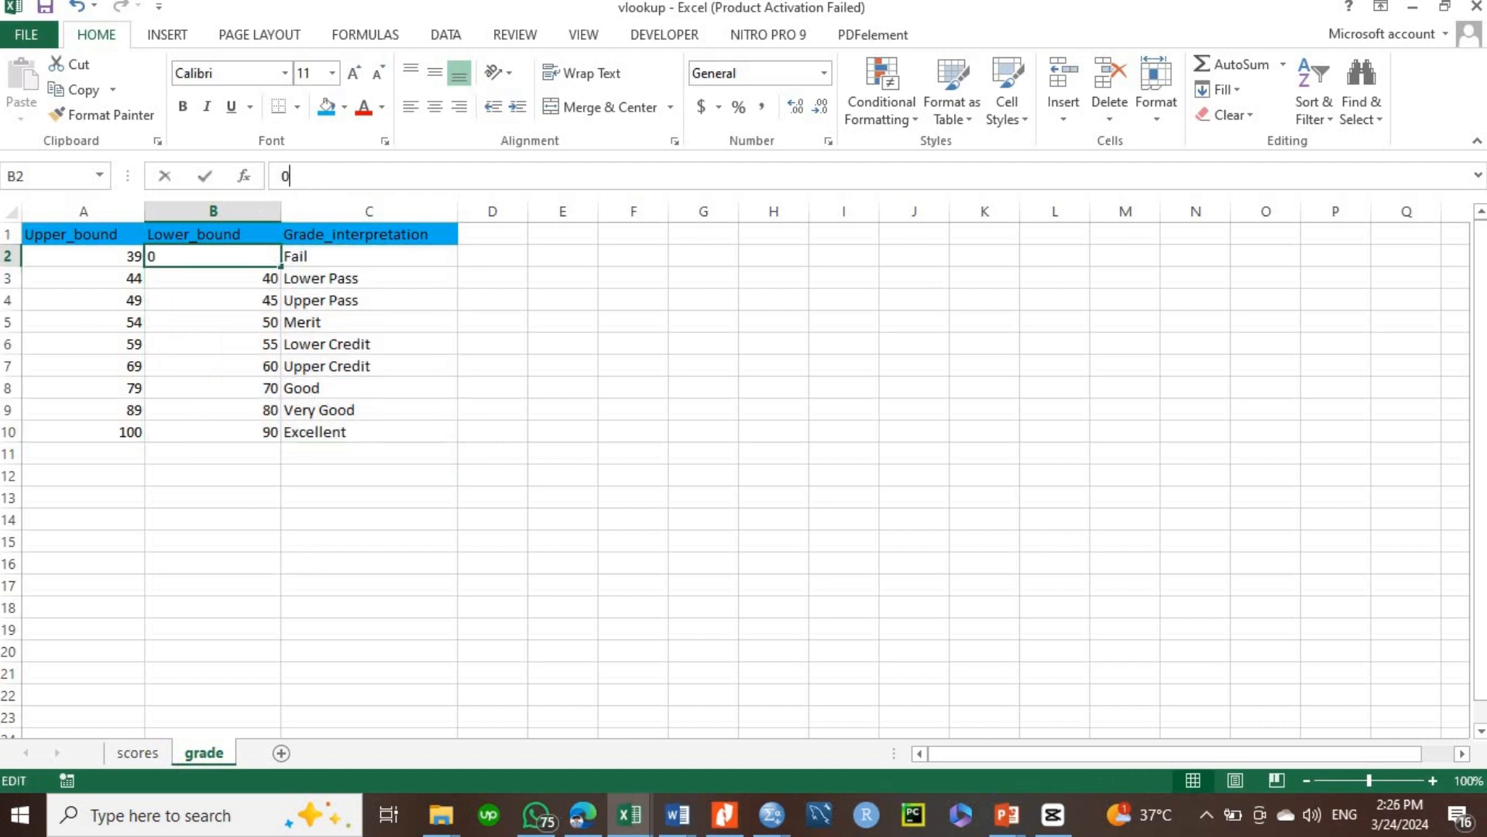
click(211, 495)
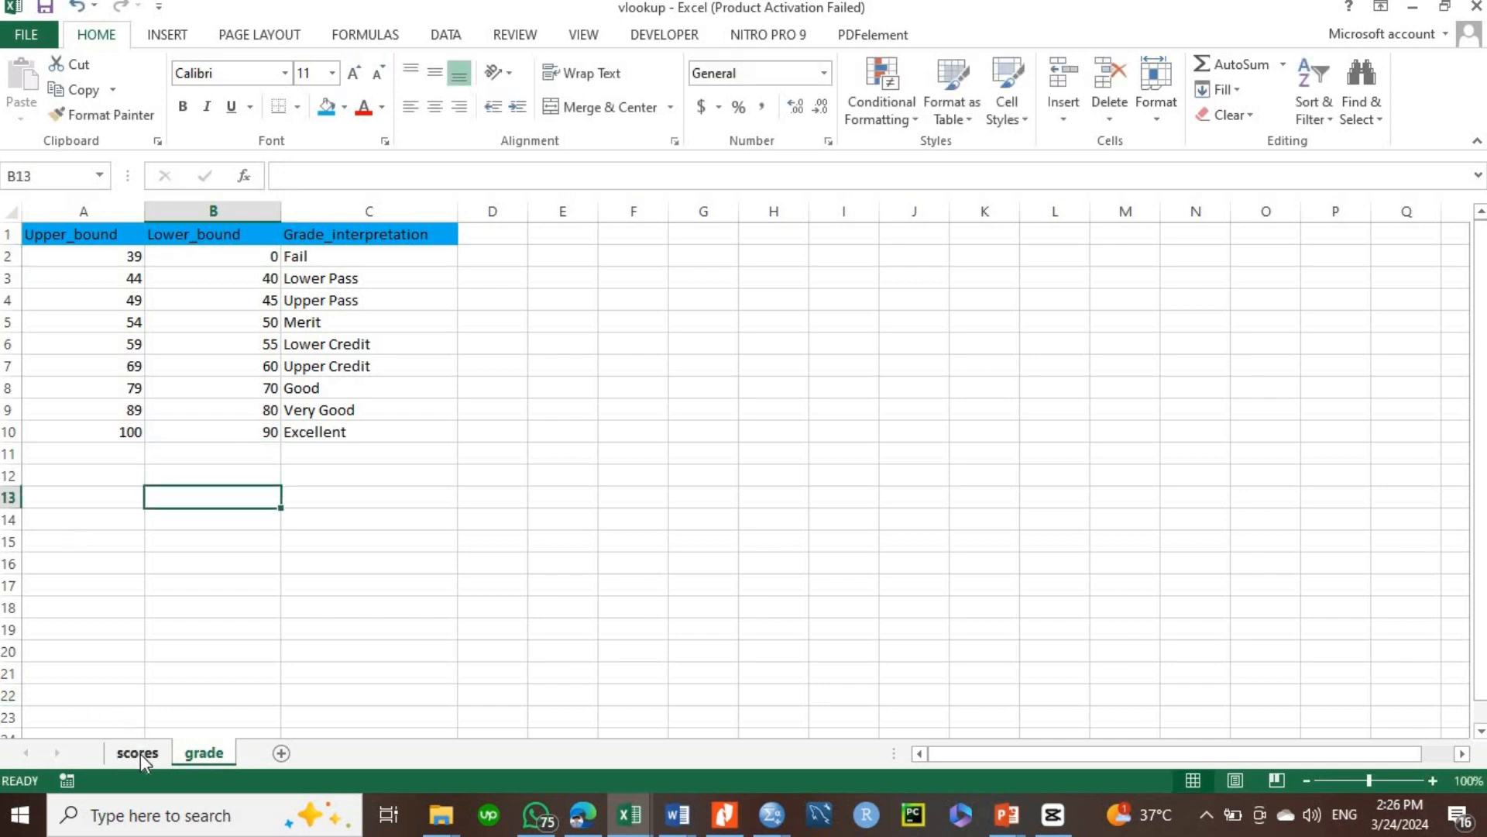
- Switch to the scores sheet and select the whole Grade column
click(139, 753)
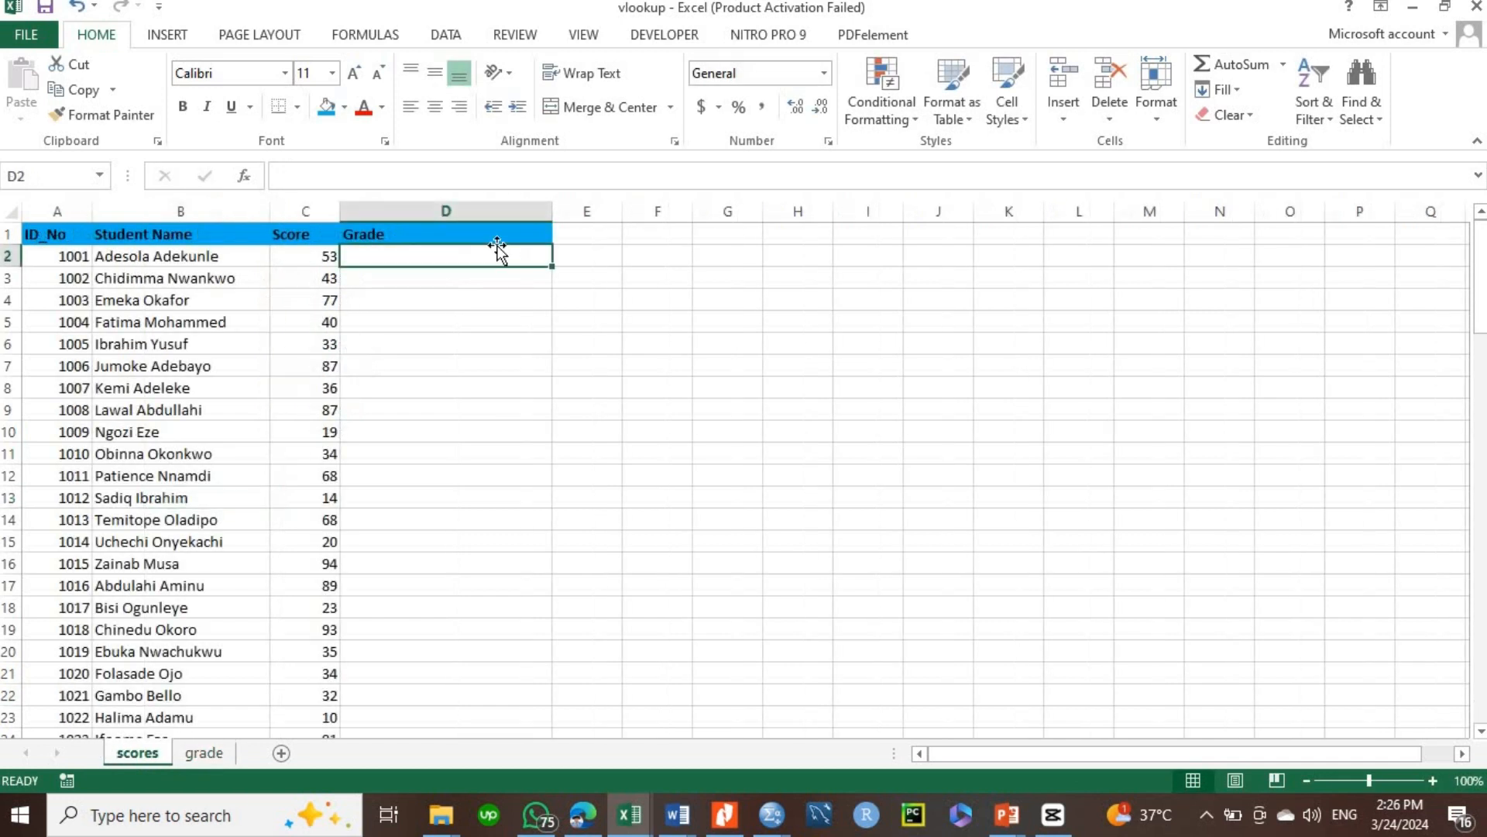
click(459, 206)
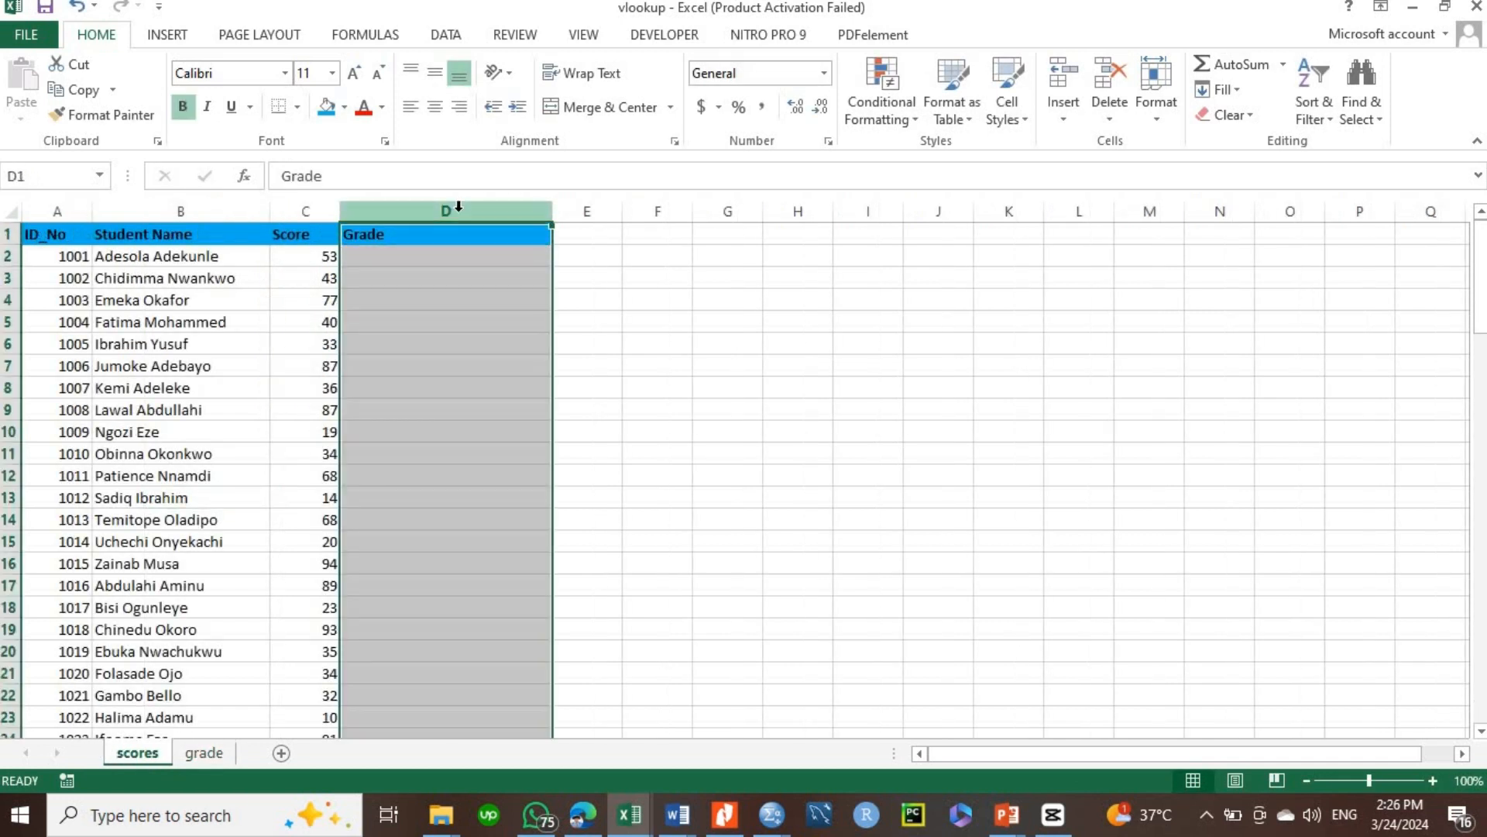
- Start a VLOOKUP formula in D2 of the scores sheet with the first student's score, C2, as the lookup value
click(410, 257)
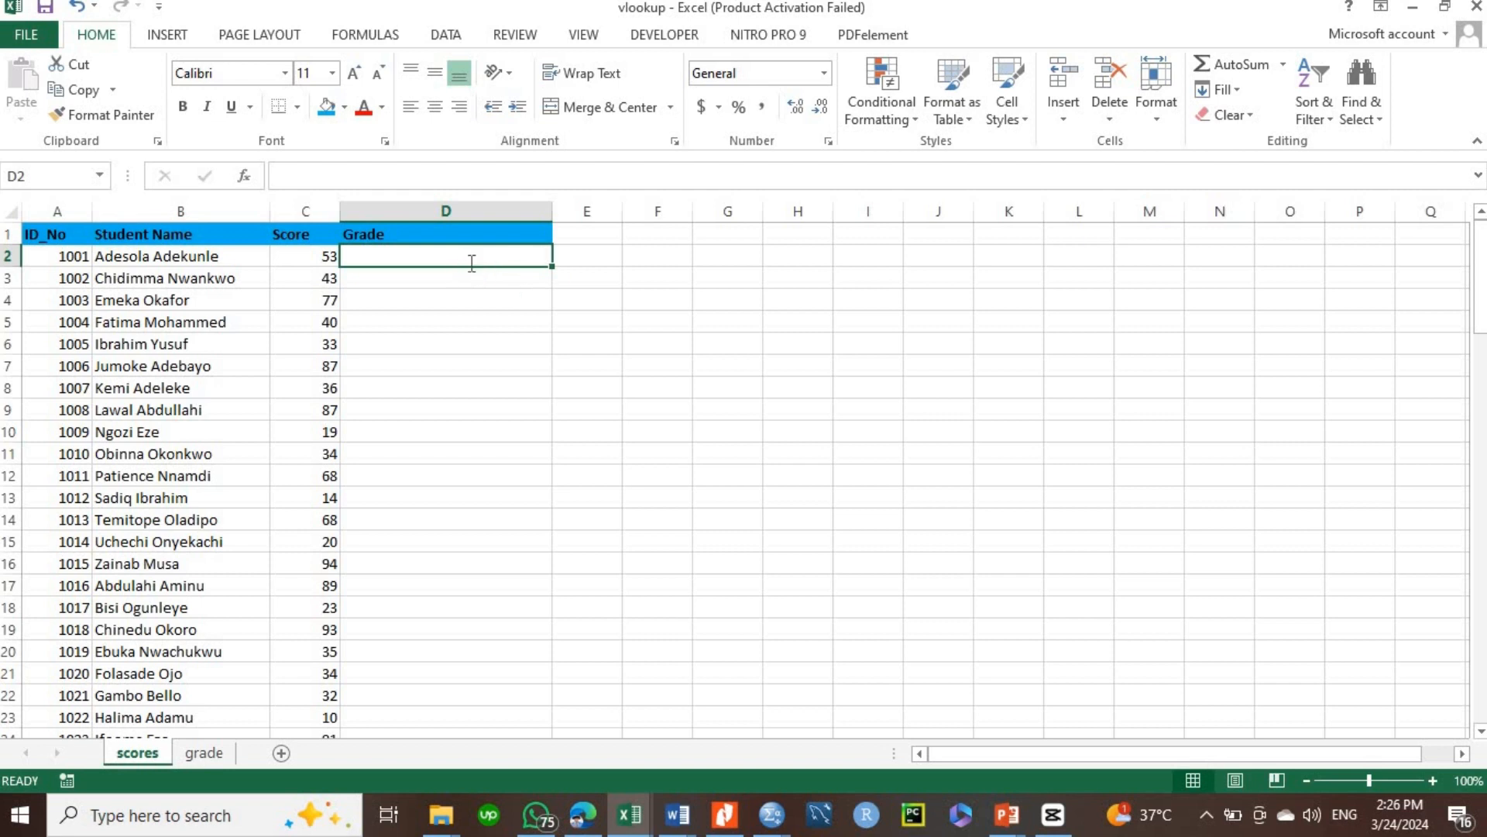
text(=)
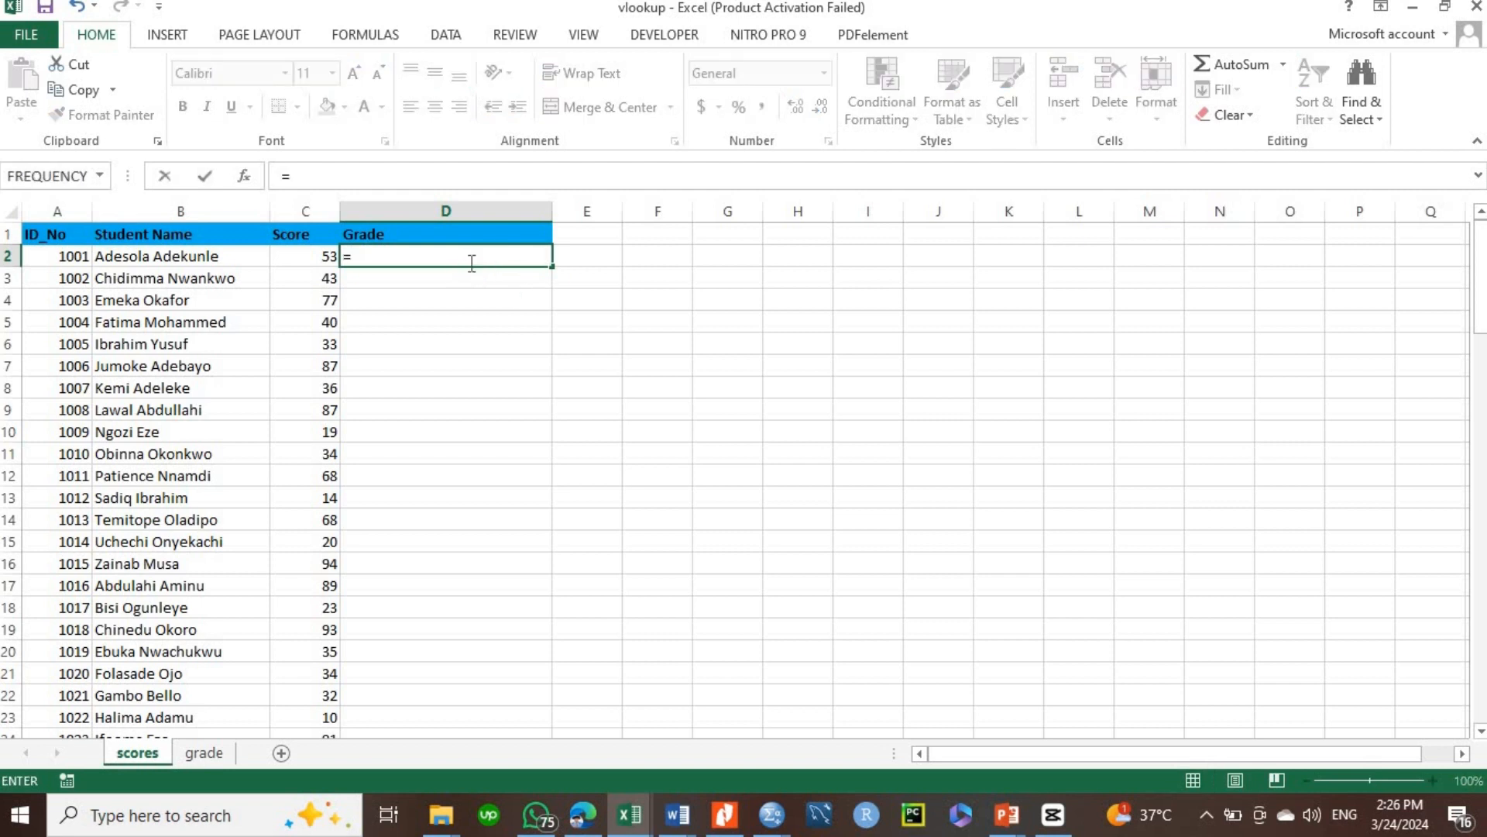
text(Vlook)
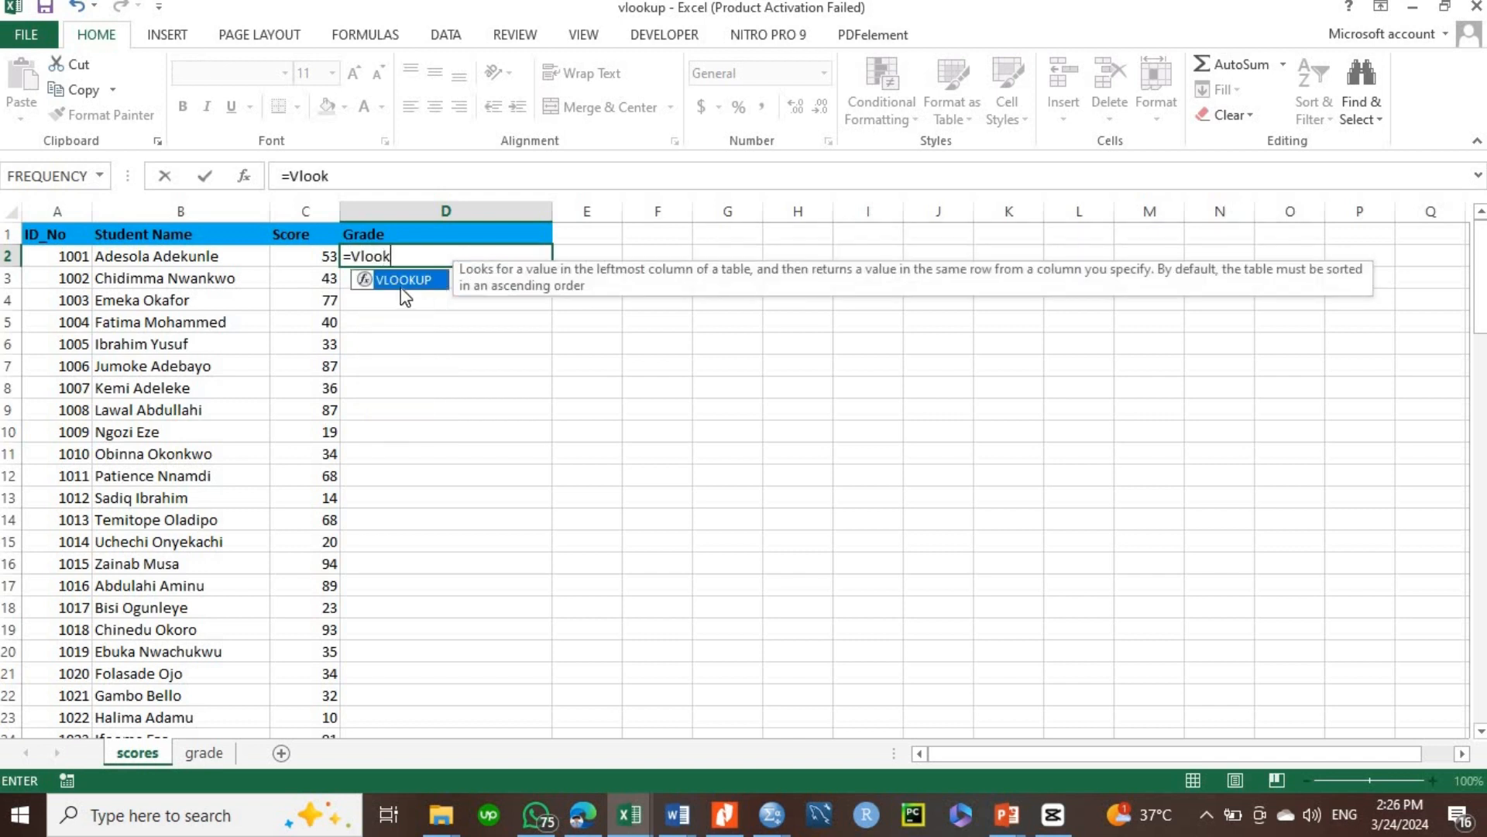
double_click(402, 284)
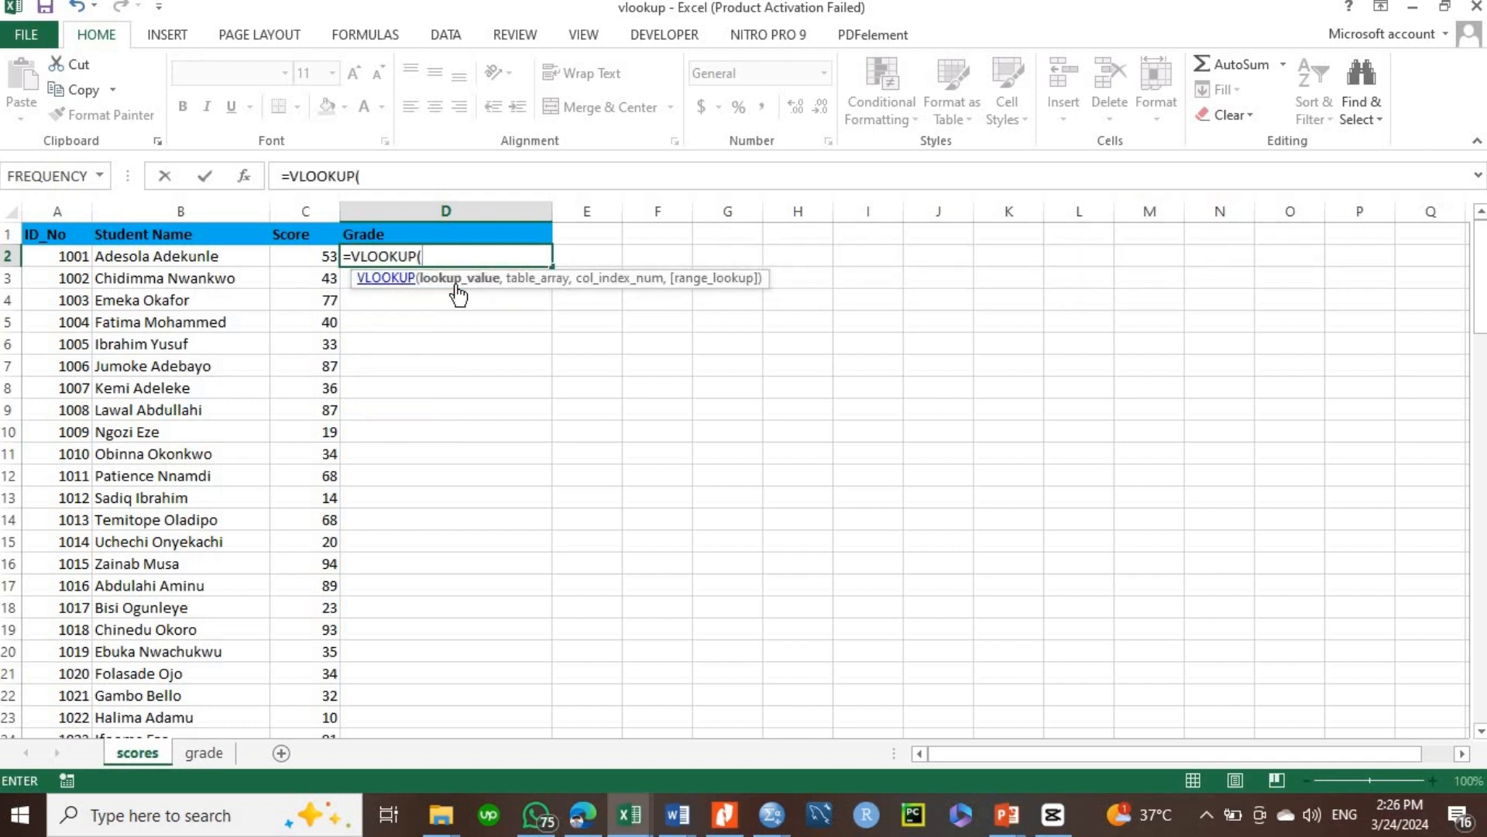
click(315, 257)
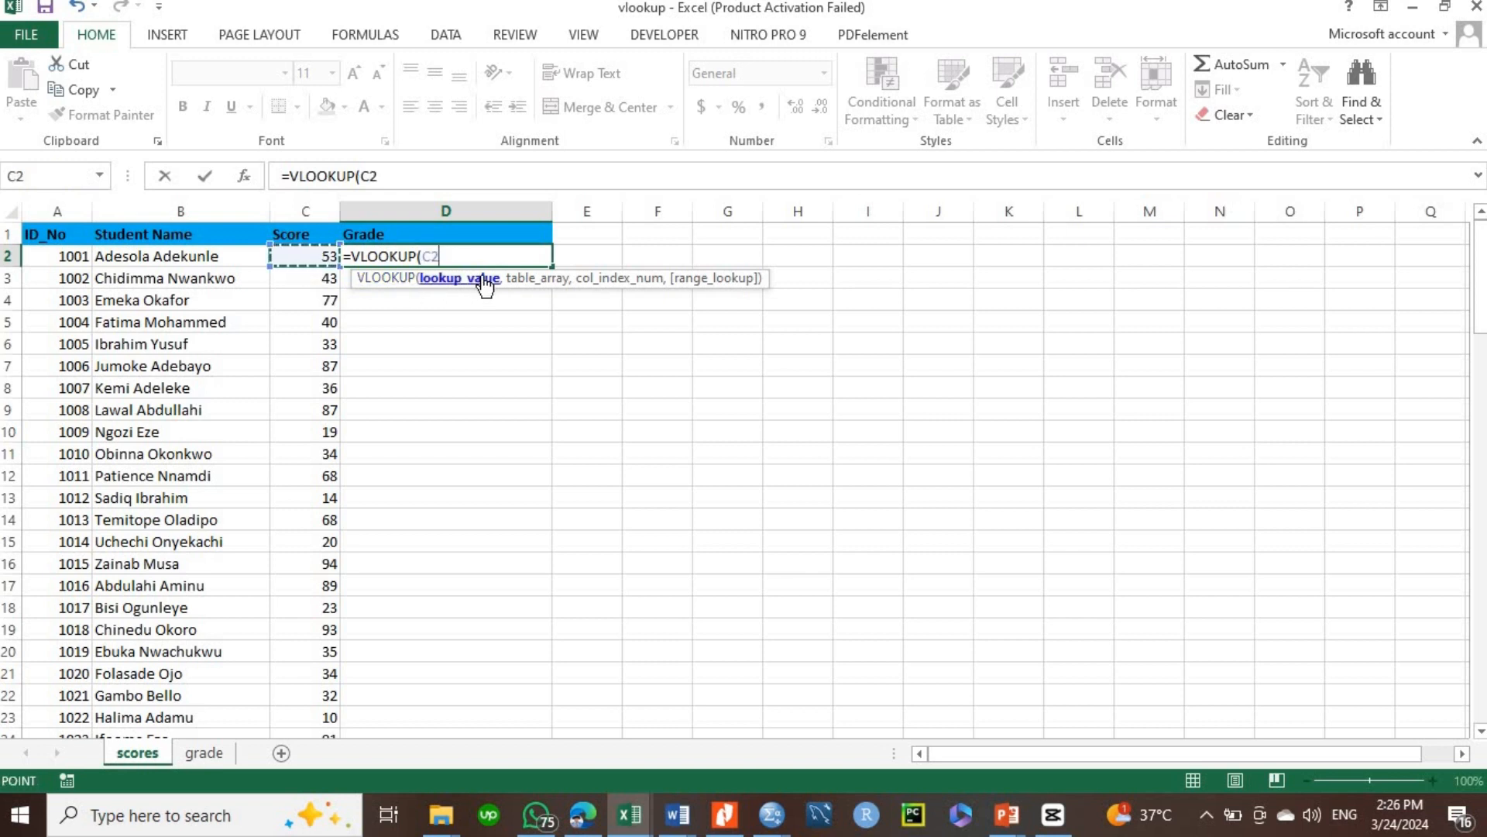
text(,)
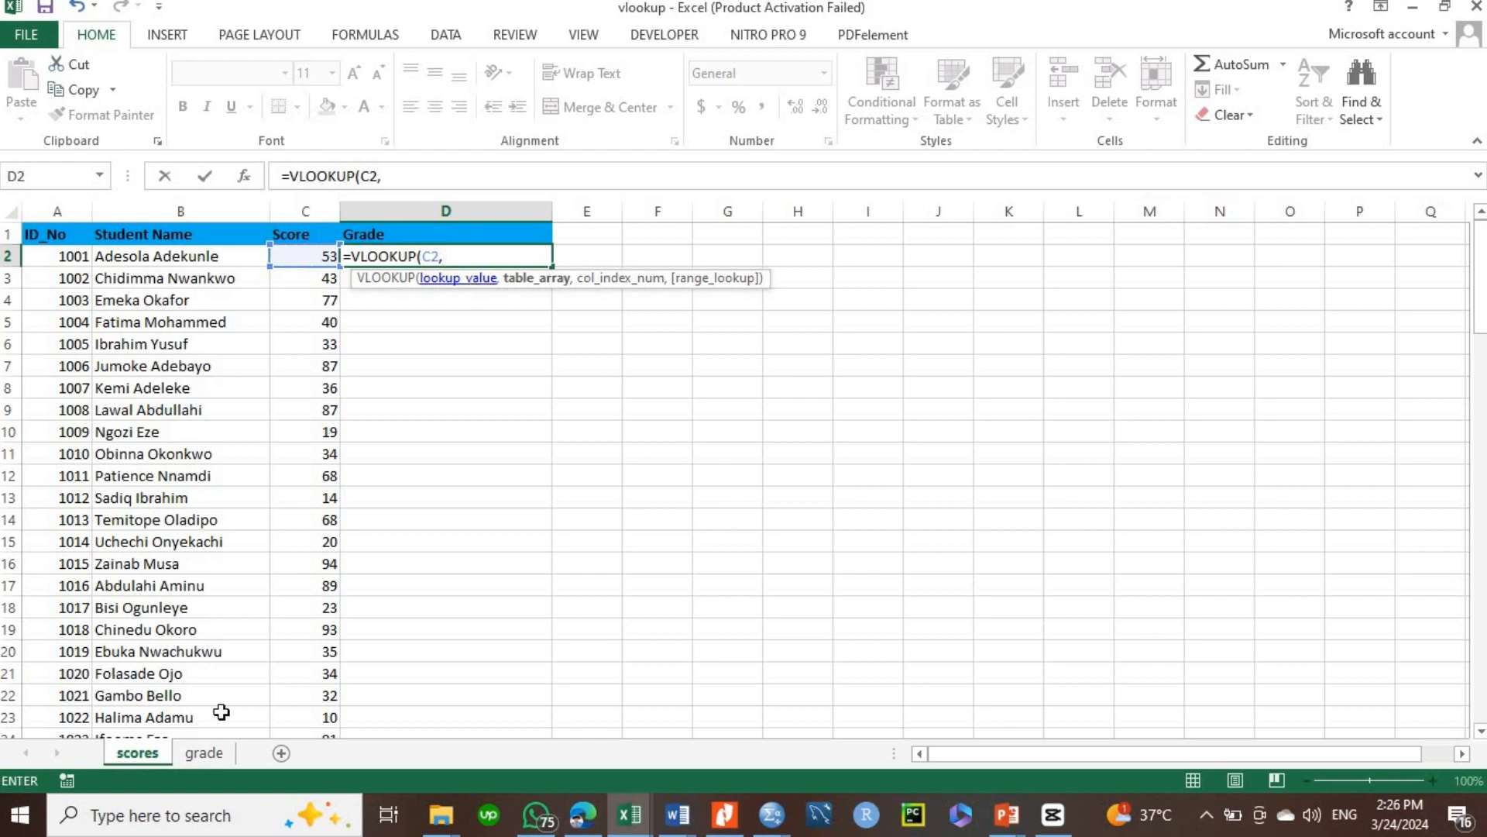
- Add the lower bounds and interpretations in grade!B2:C10 as the table array of the VLOOKUP formula
click(203, 755)
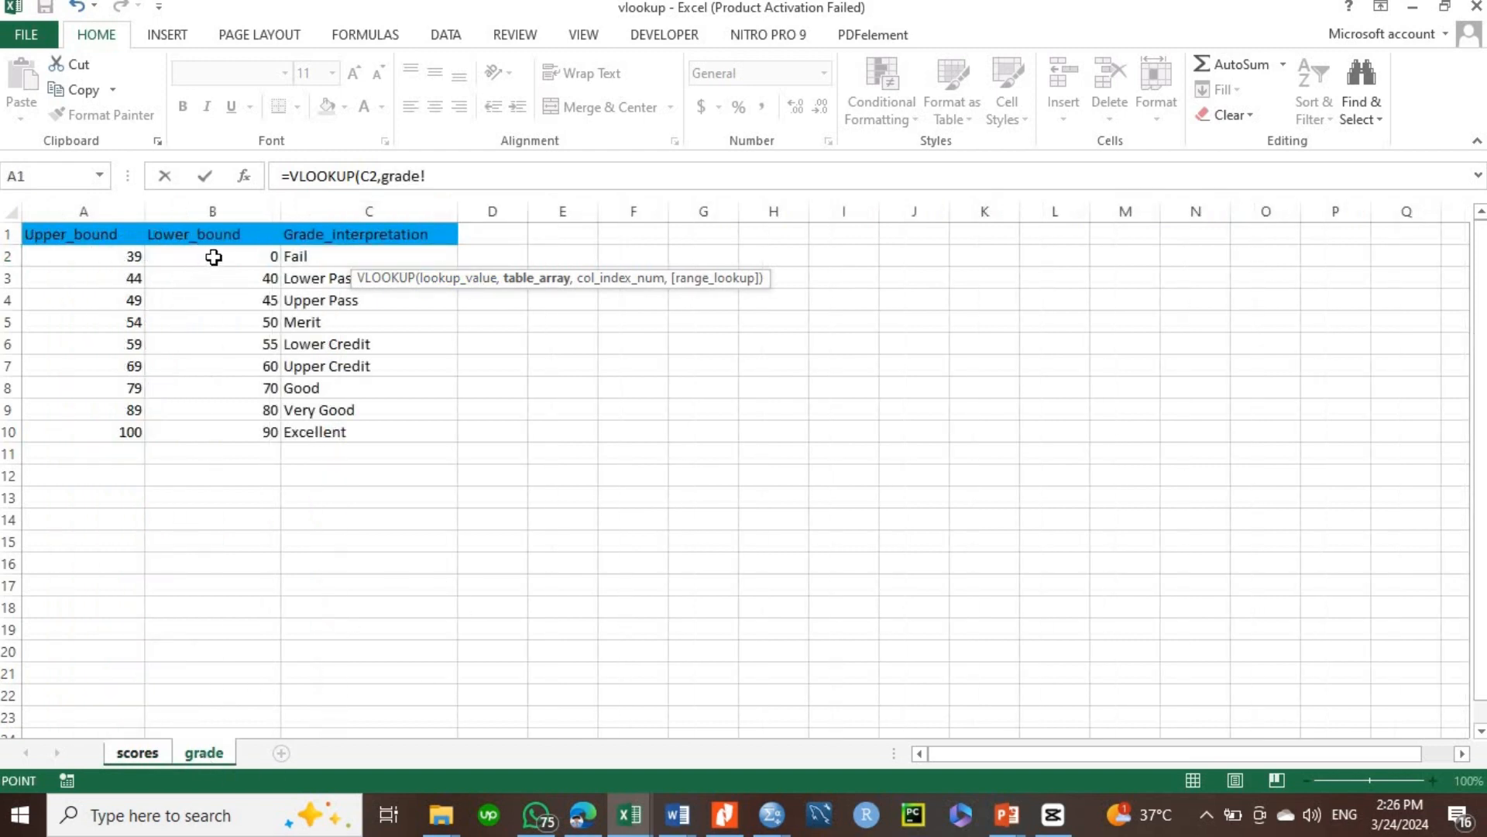
mouse_move(214, 254)
mouse_down()
mouse_move(326, 298)
mouse_move(401, 418)
mouse_move(312, 426)
mouse_up()
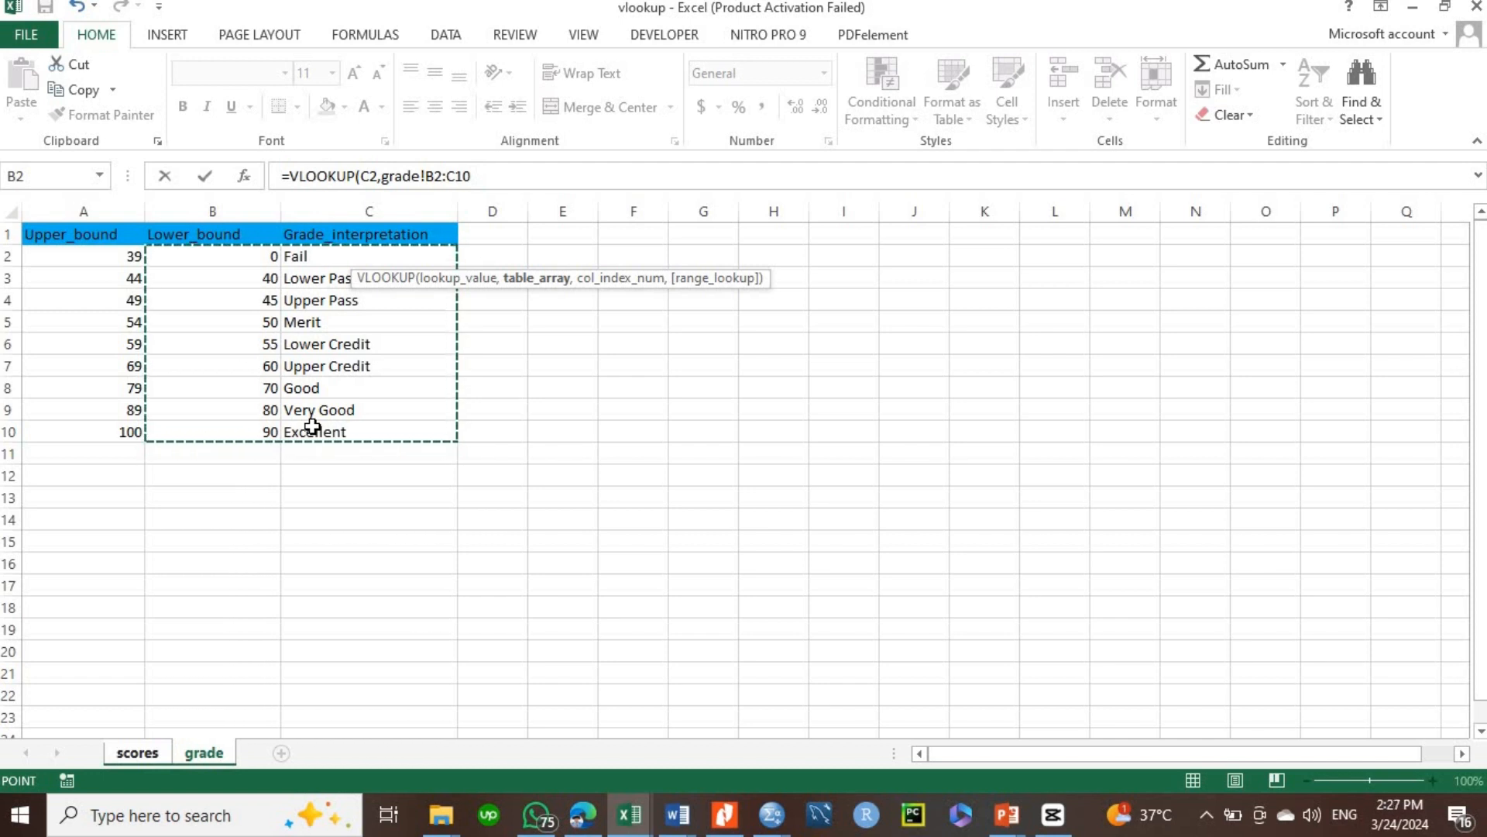
key(Return)
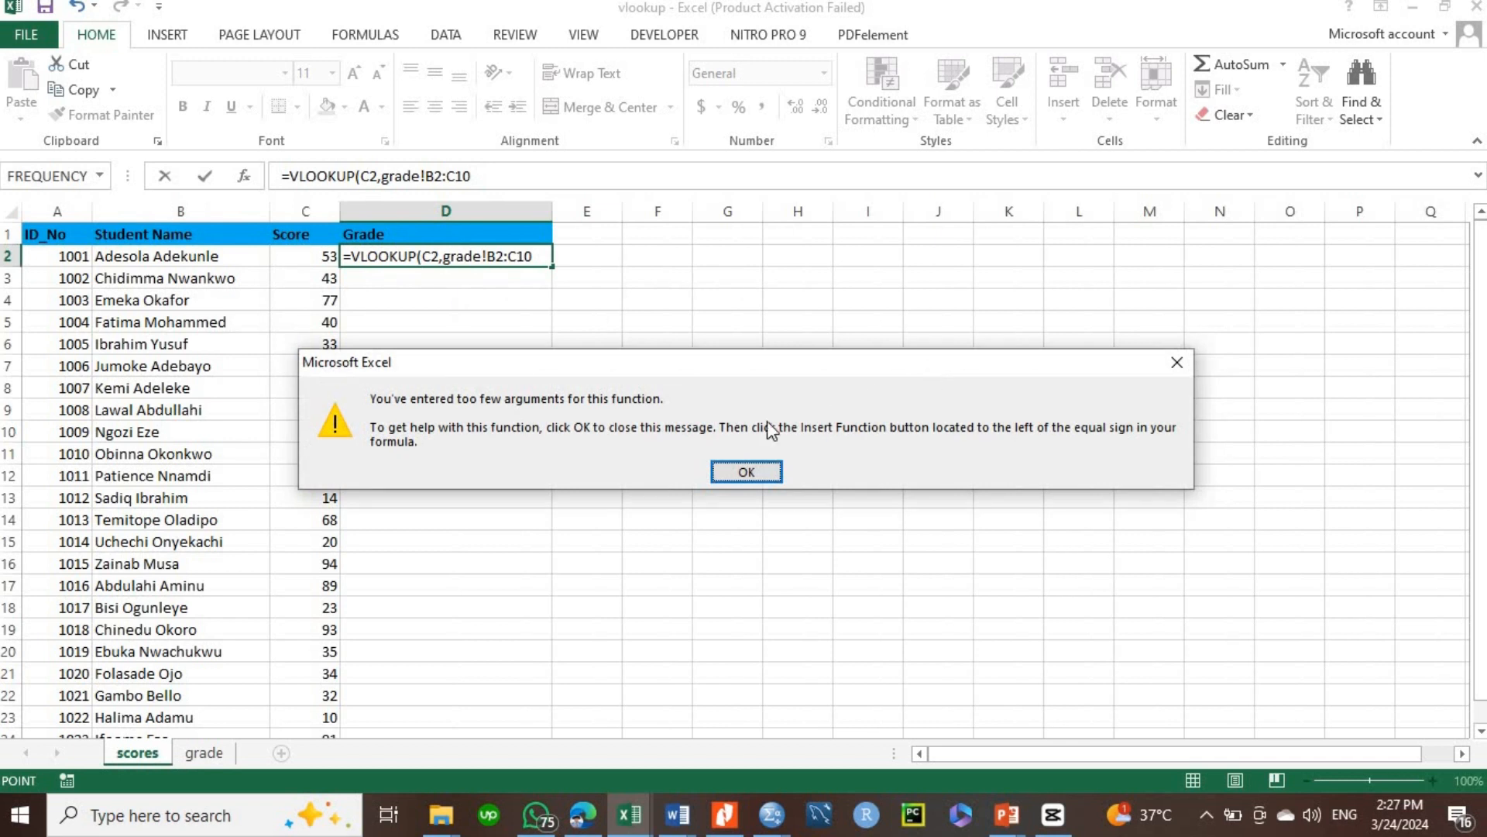
click(748, 472)
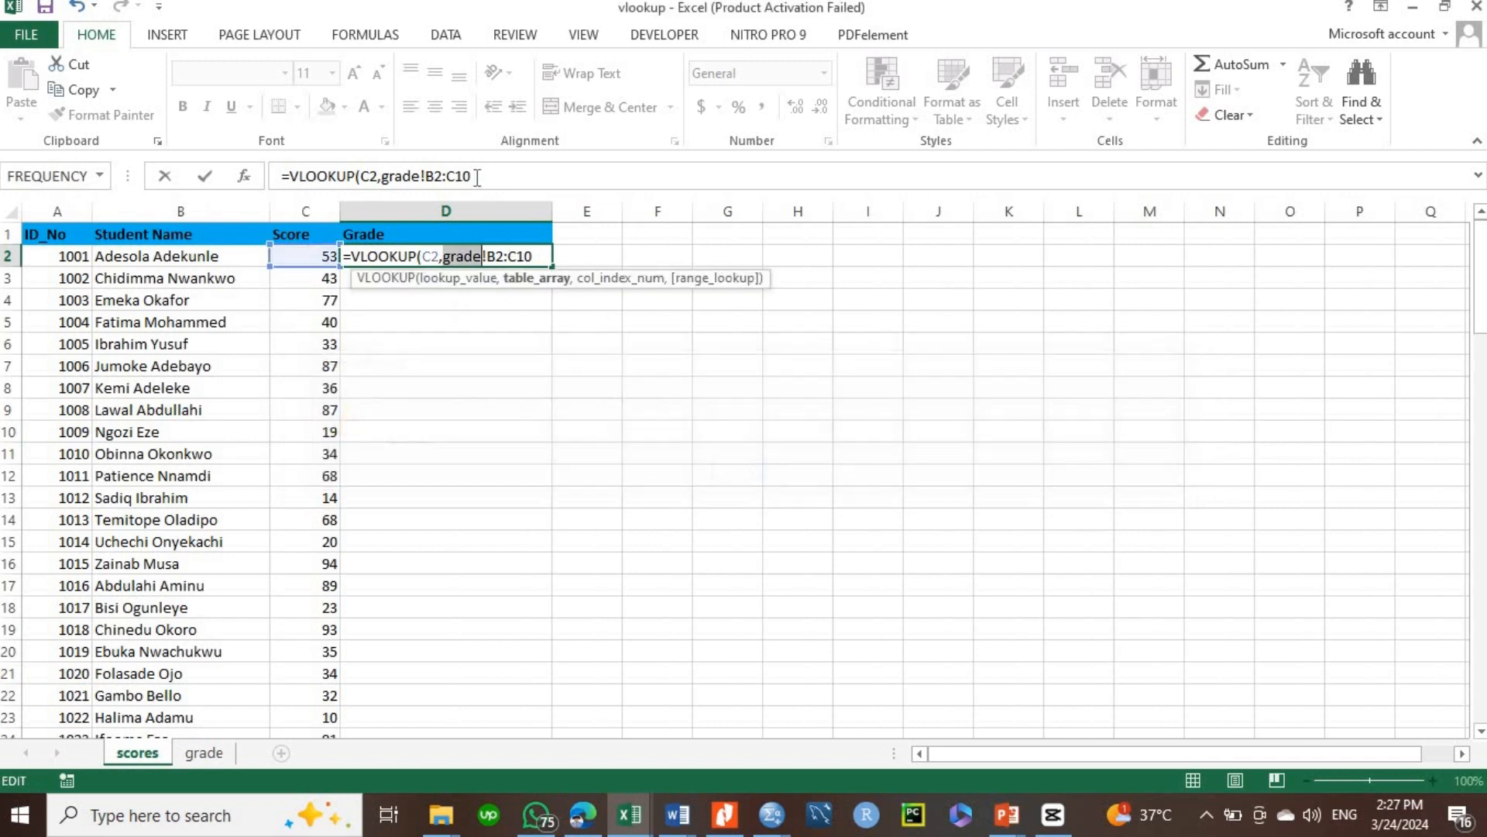
- Make the table array reference in the formula absolute as grade!$B$2:$C$10
click(429, 175)
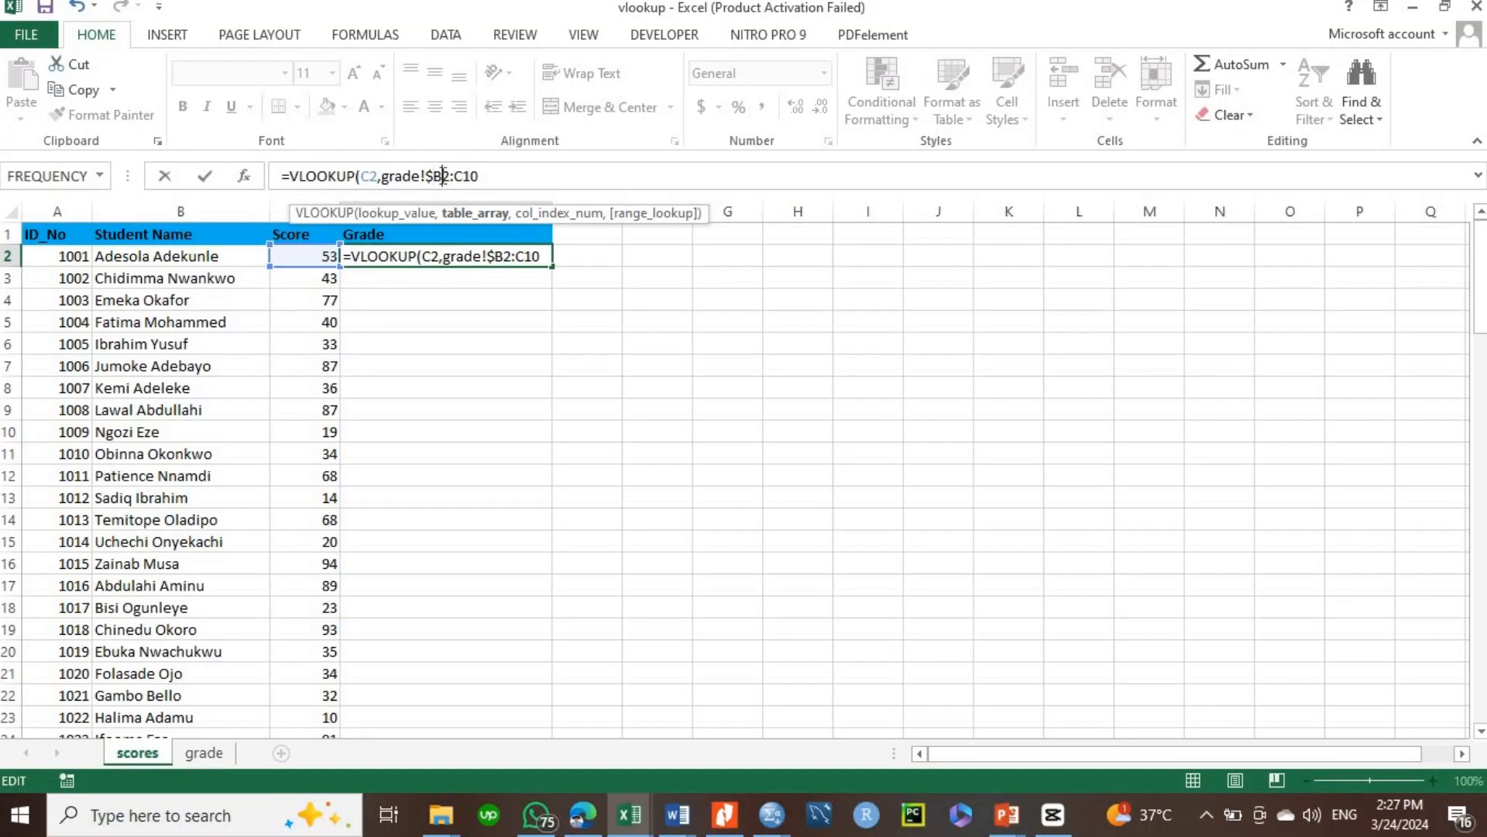
text($B$)
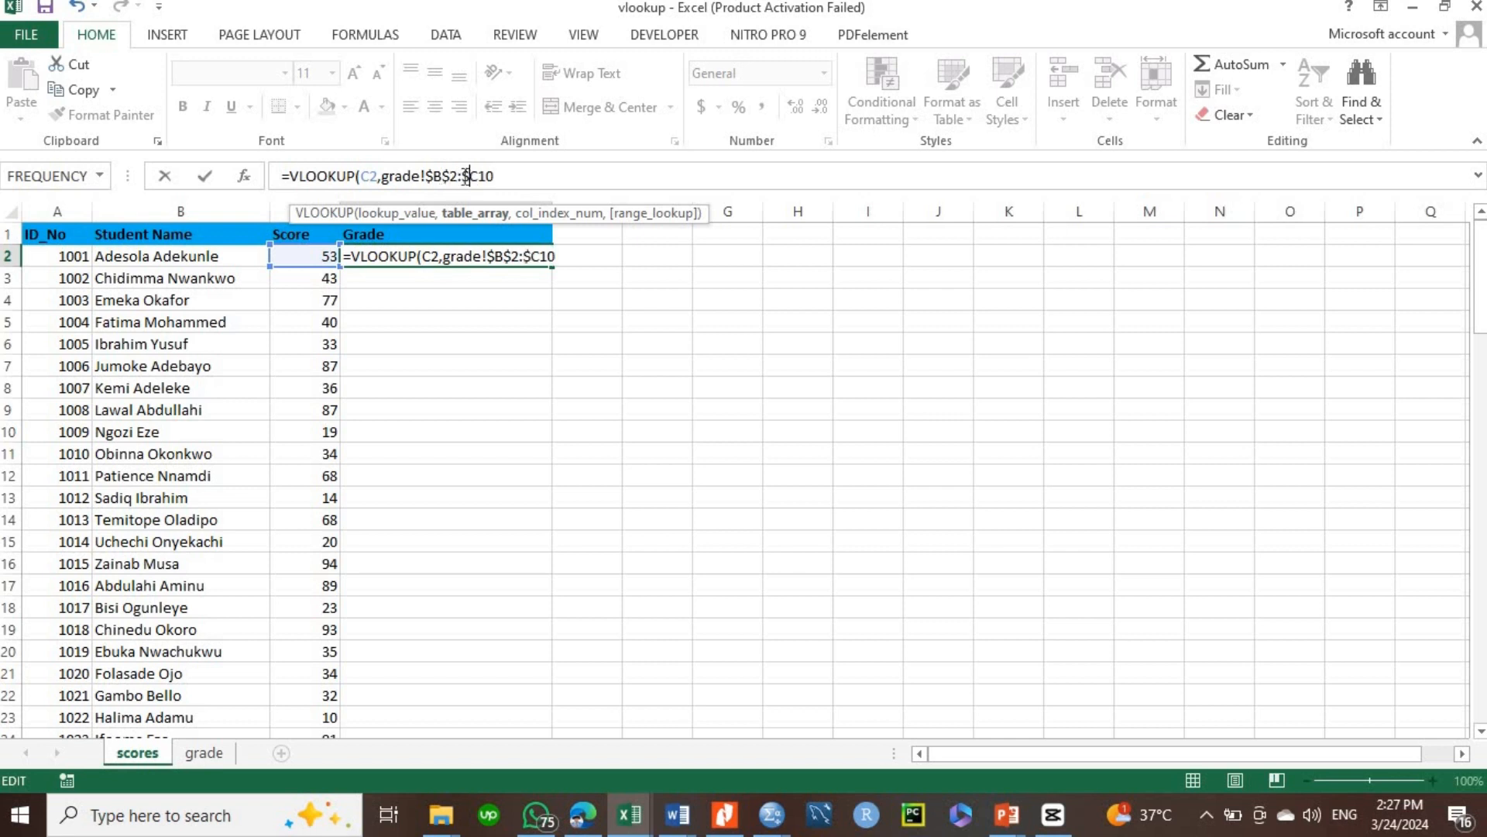
click(481, 177)
text($10,)
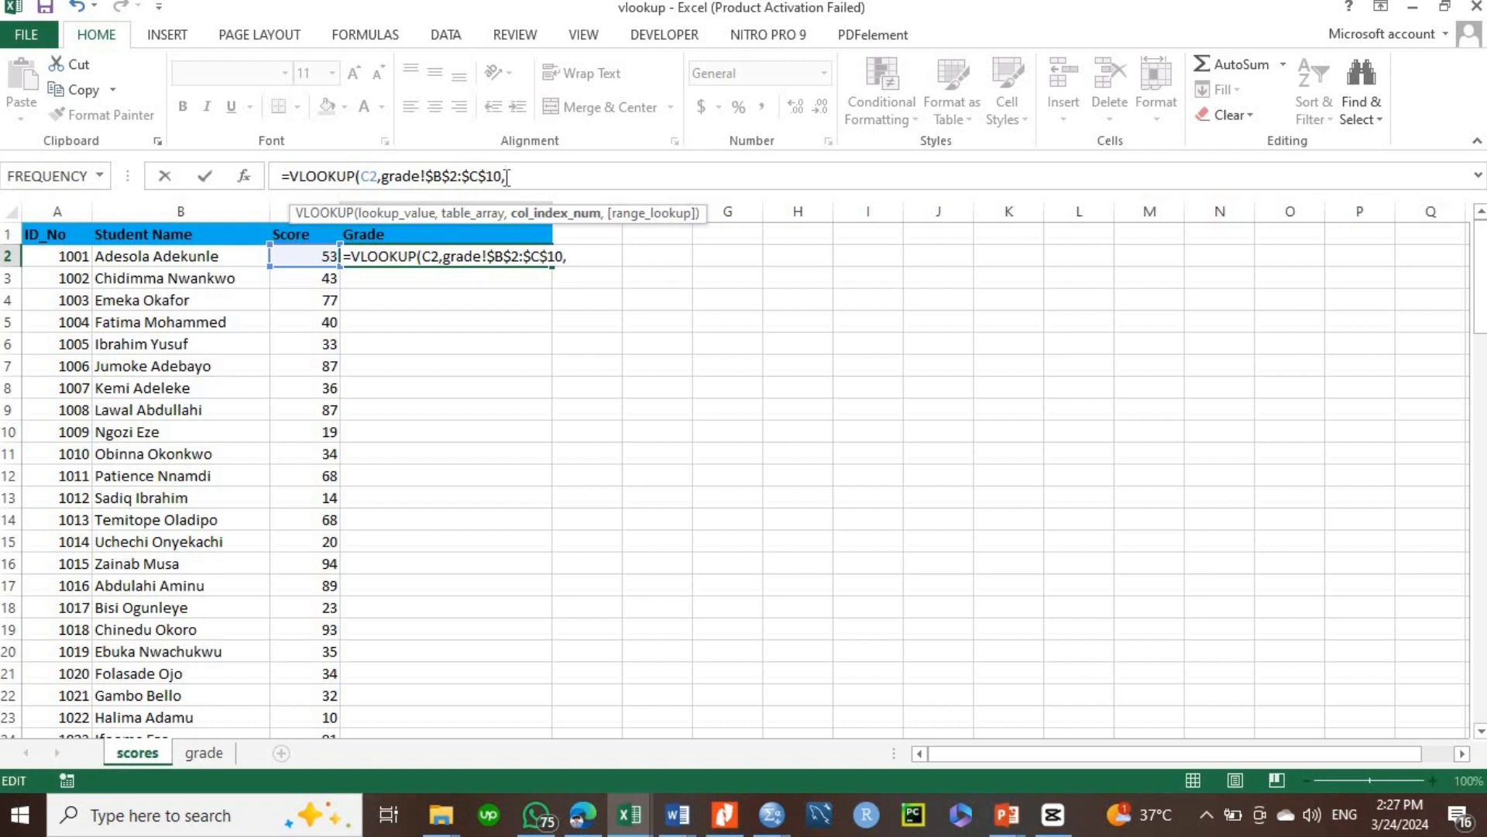
- Complete the VLOOKUP formula in D2 with column index 2 and TRUE for approximate match
text(2,)
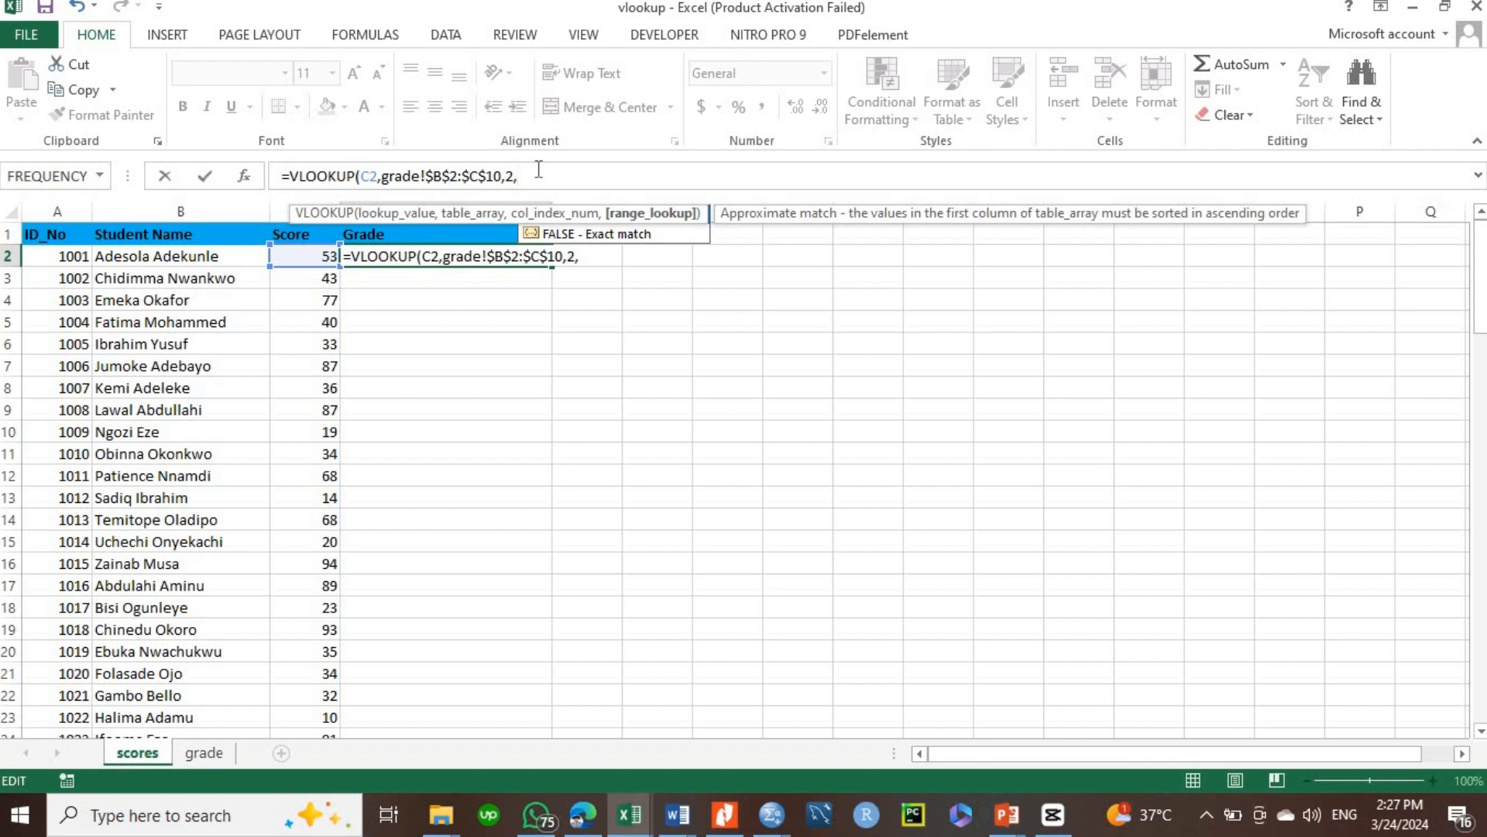
text(TR)
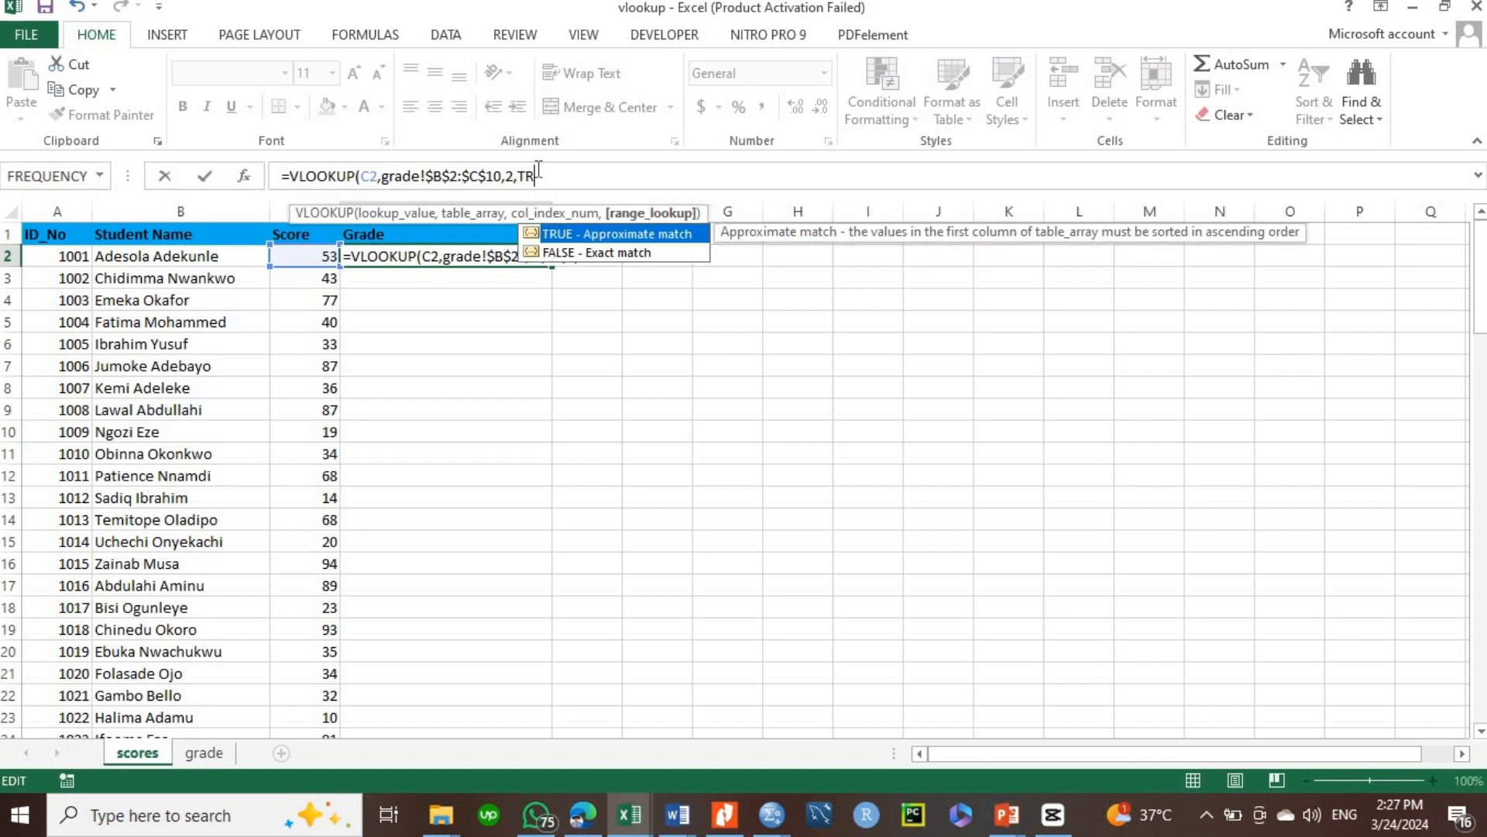
double_click(607, 234)
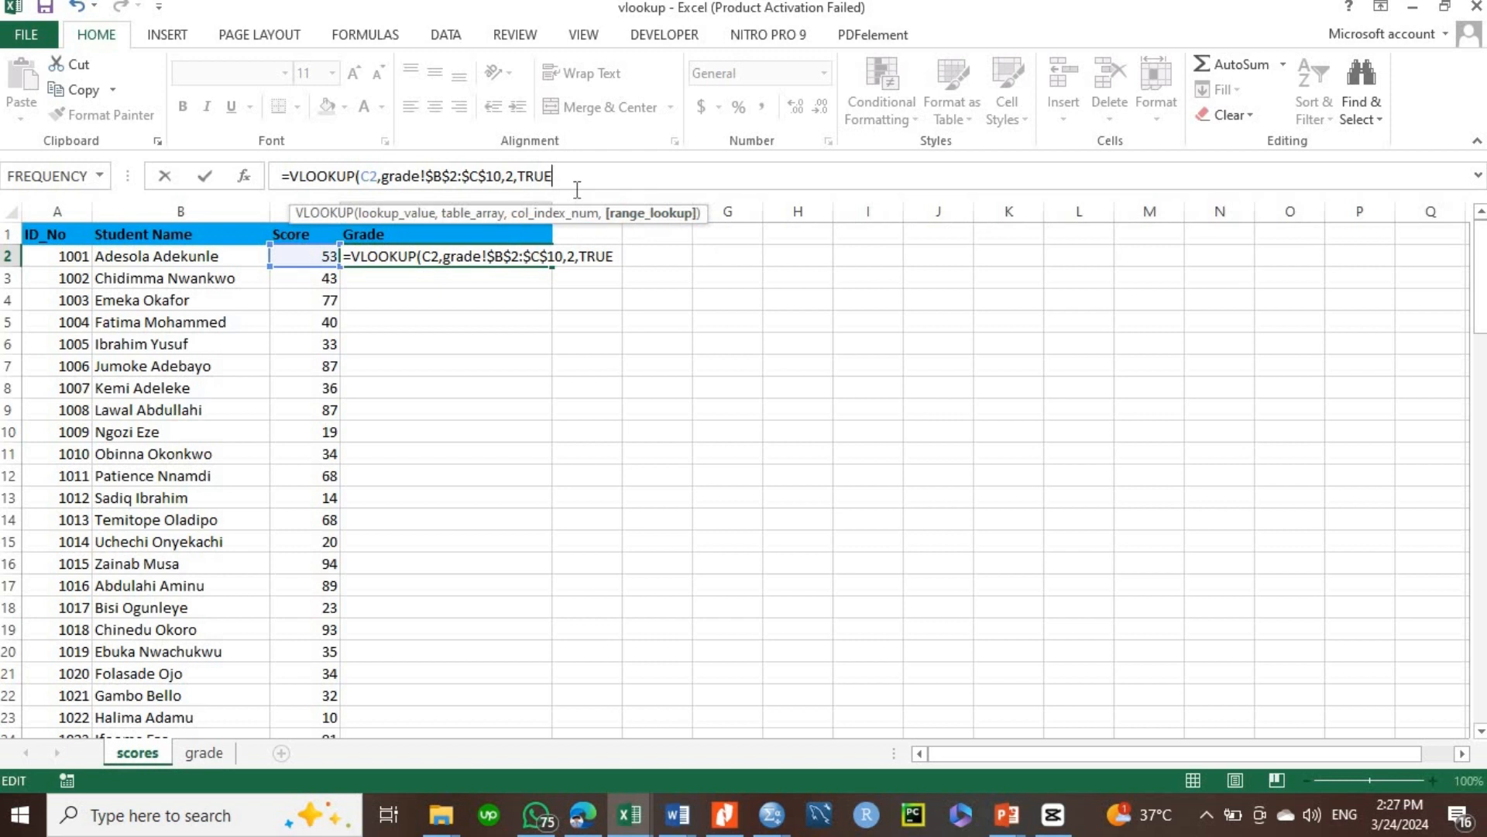
text())
key(Return)
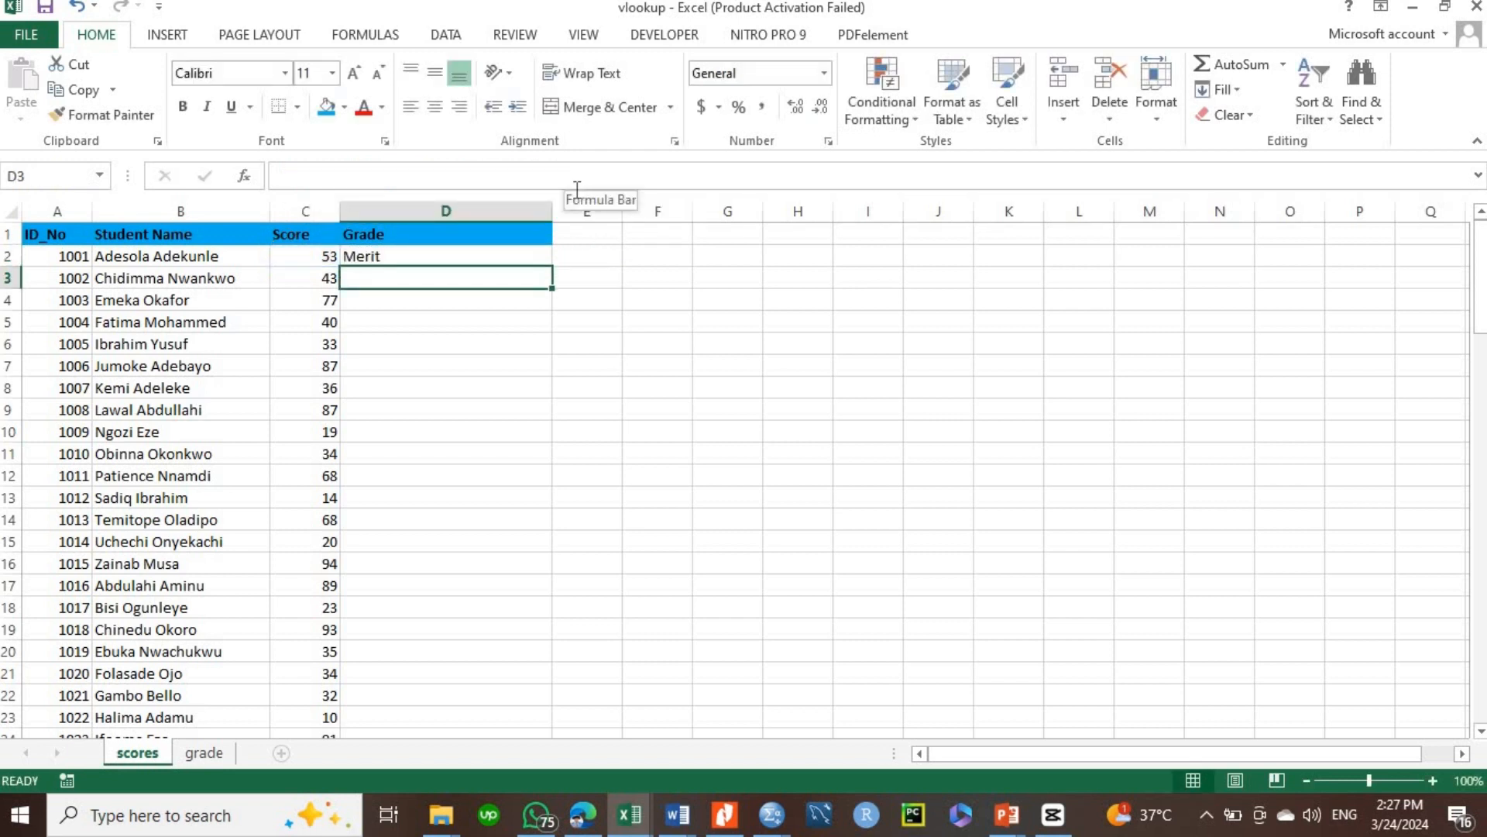
- Check the grade returned in D2 against the score bounds on the grade sheet and return to the scores sheet
click(445, 257)
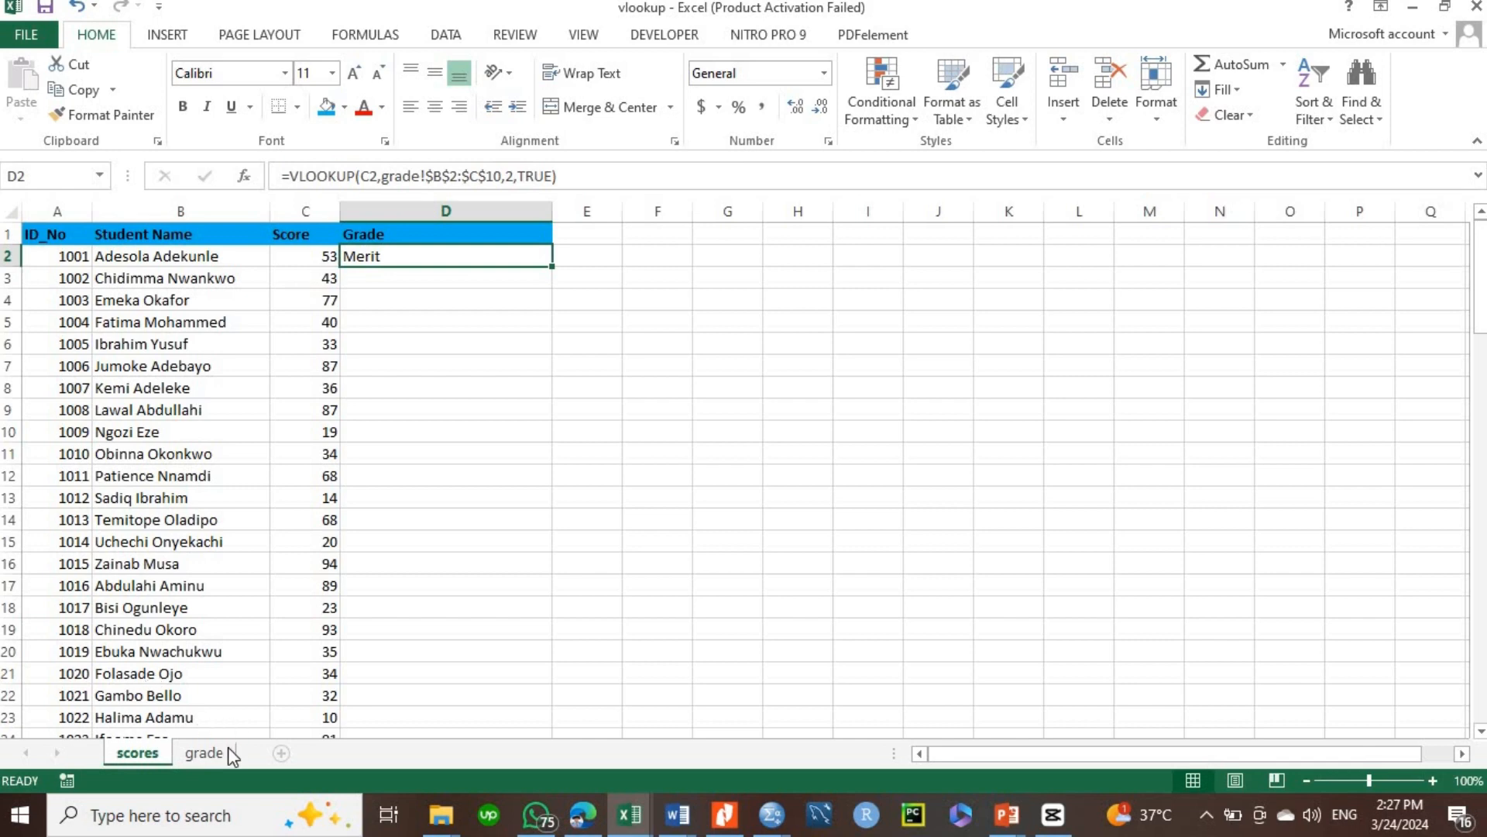
click(203, 753)
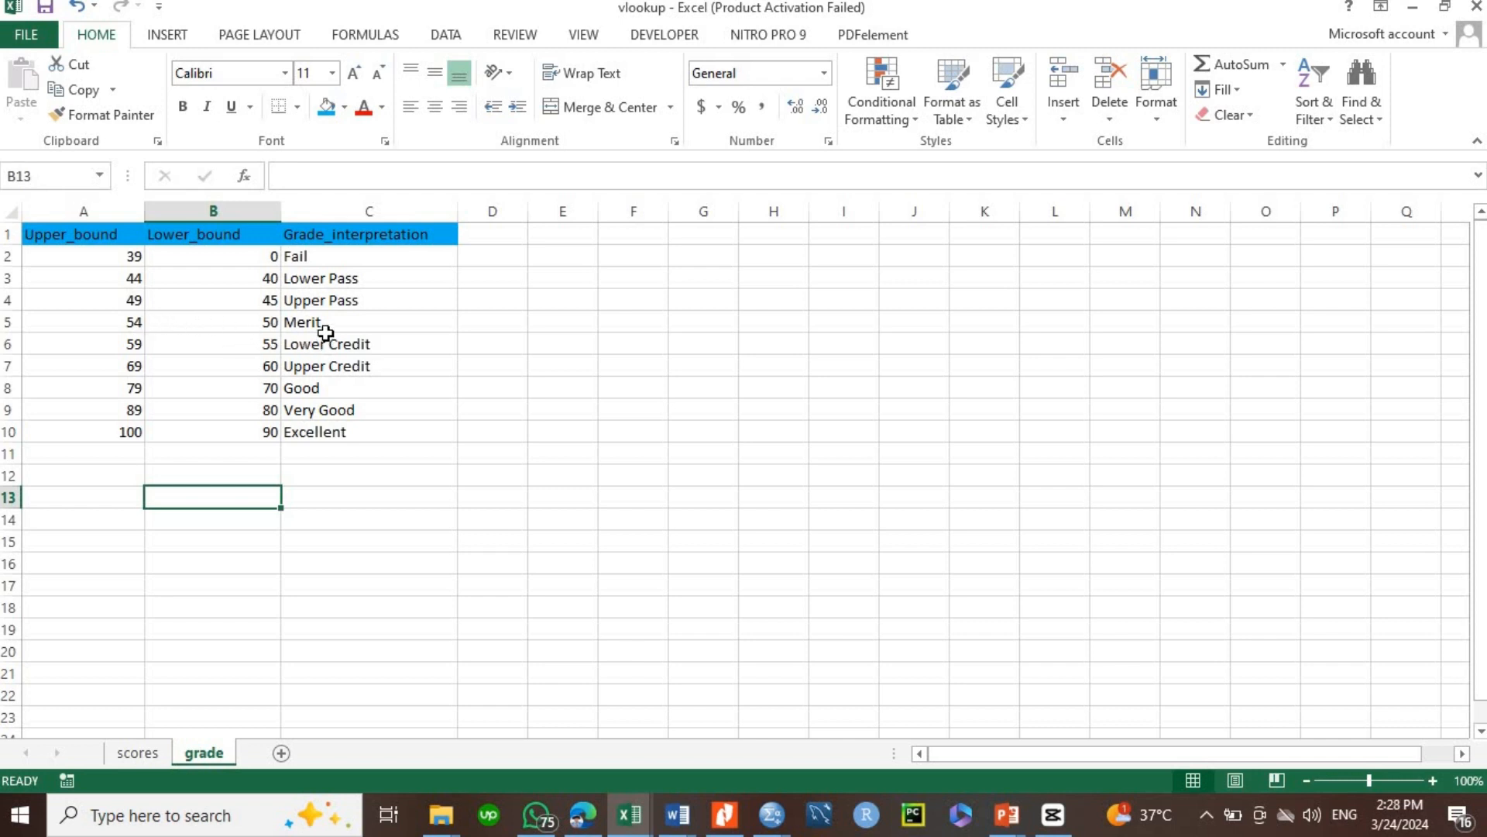
click(141, 750)
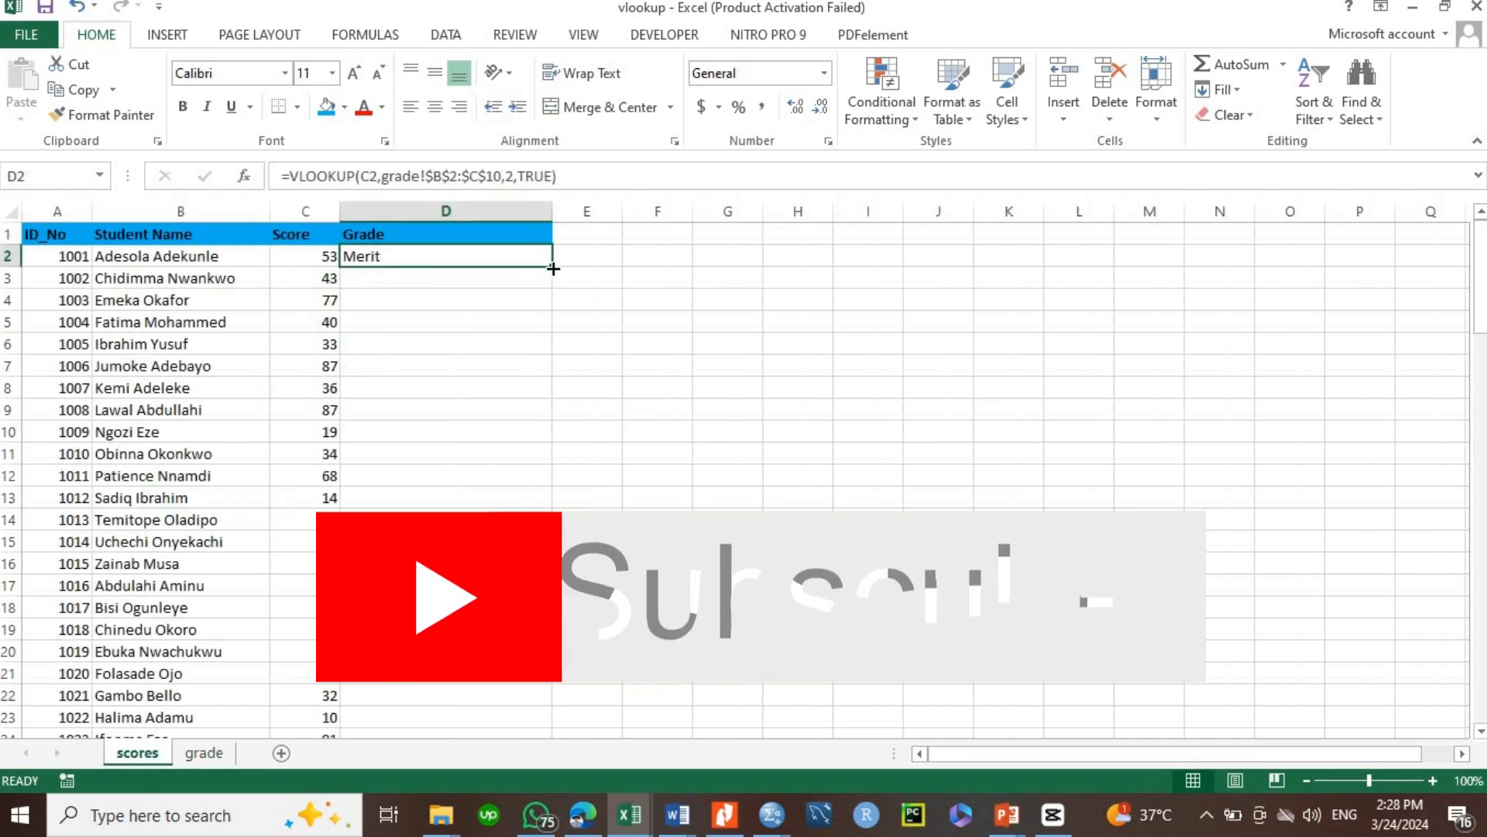
- Fill the VLOOKUP formula from D2 down to D101 and review the grades along the whole student list
drag(553, 268, 534, 706)
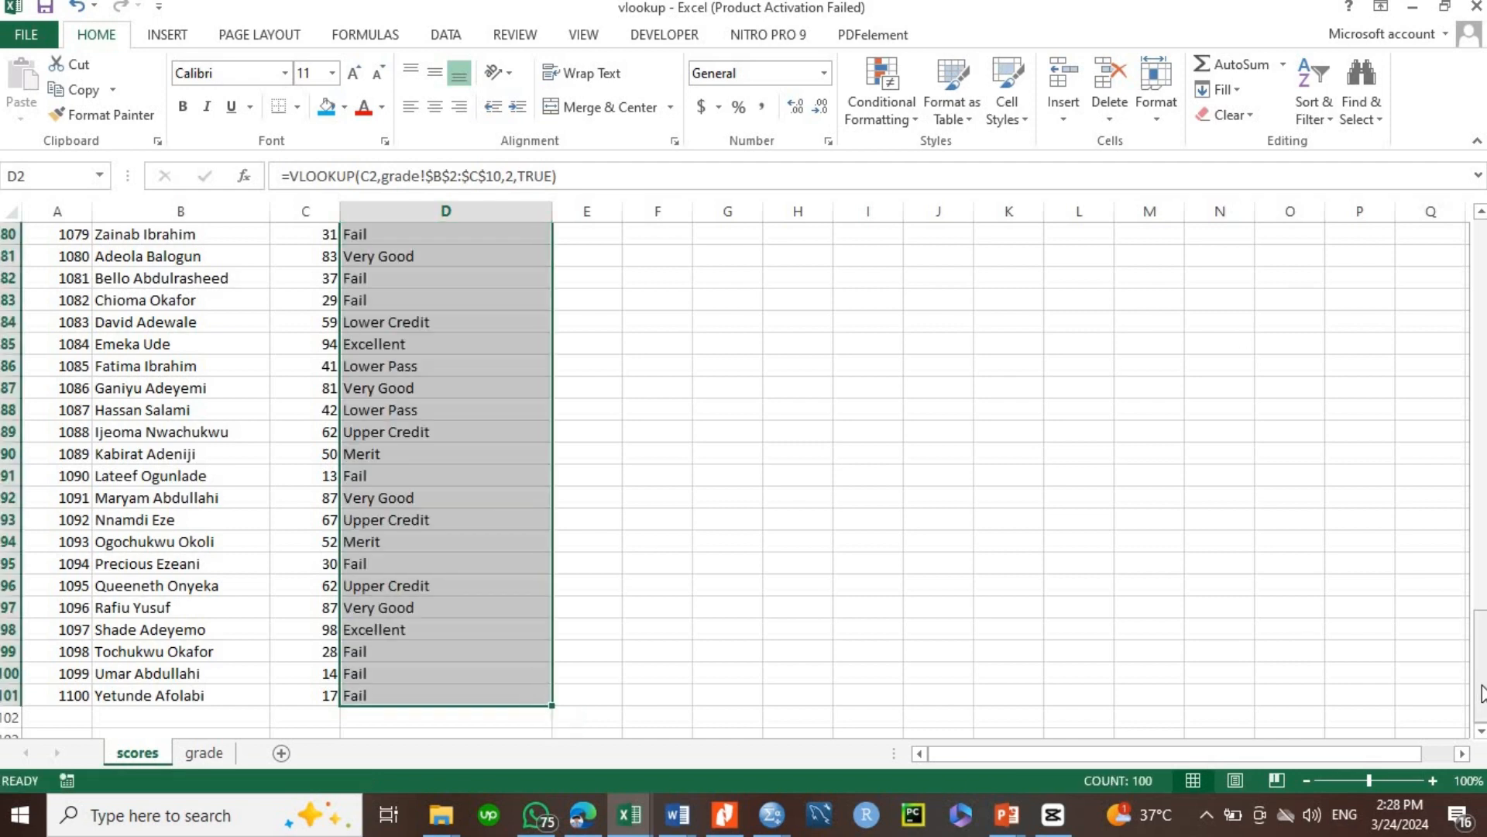
drag(1481, 683, 1438, 271)
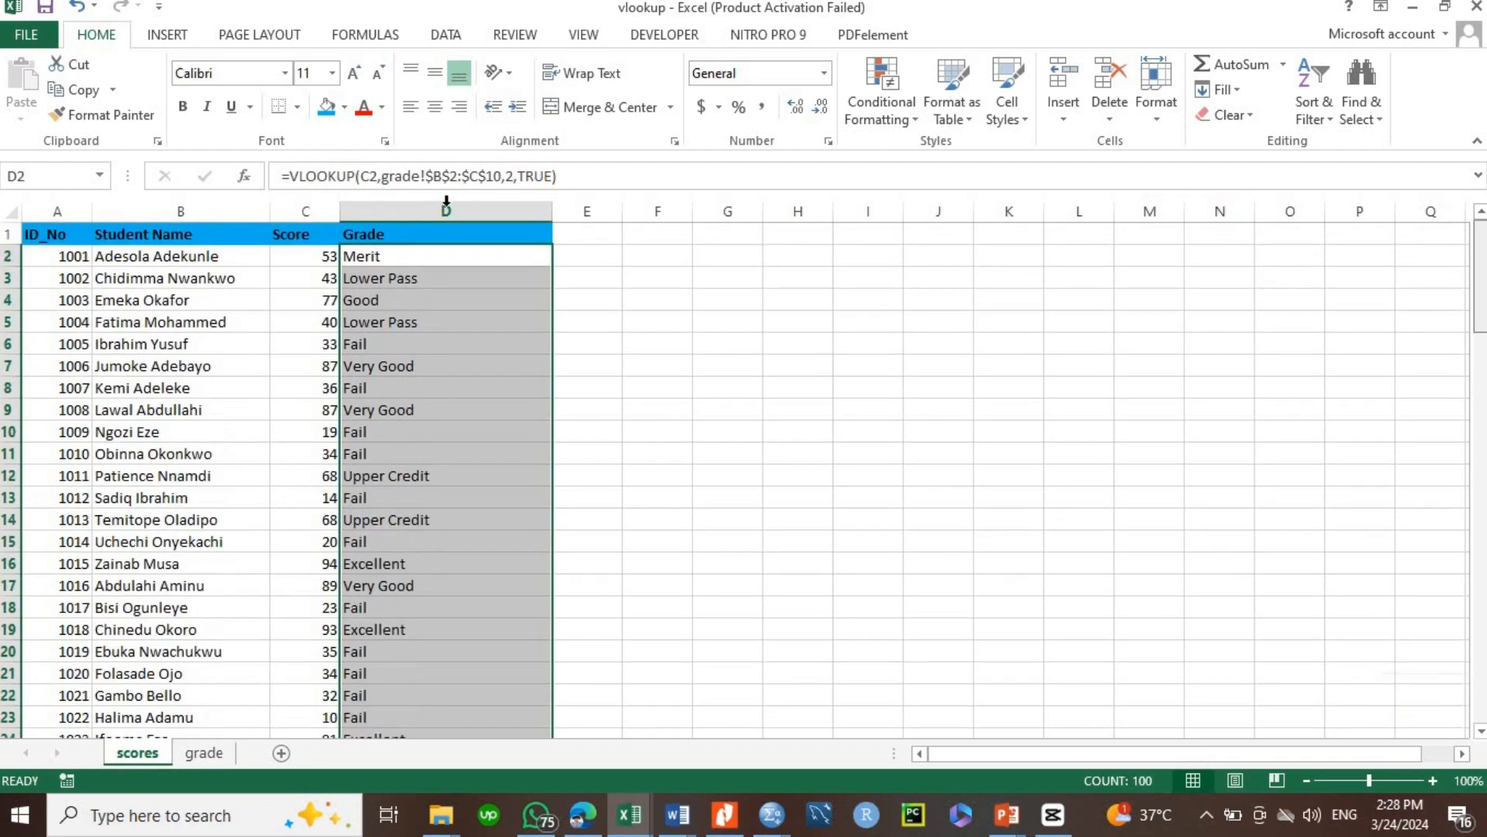
click(601, 254)
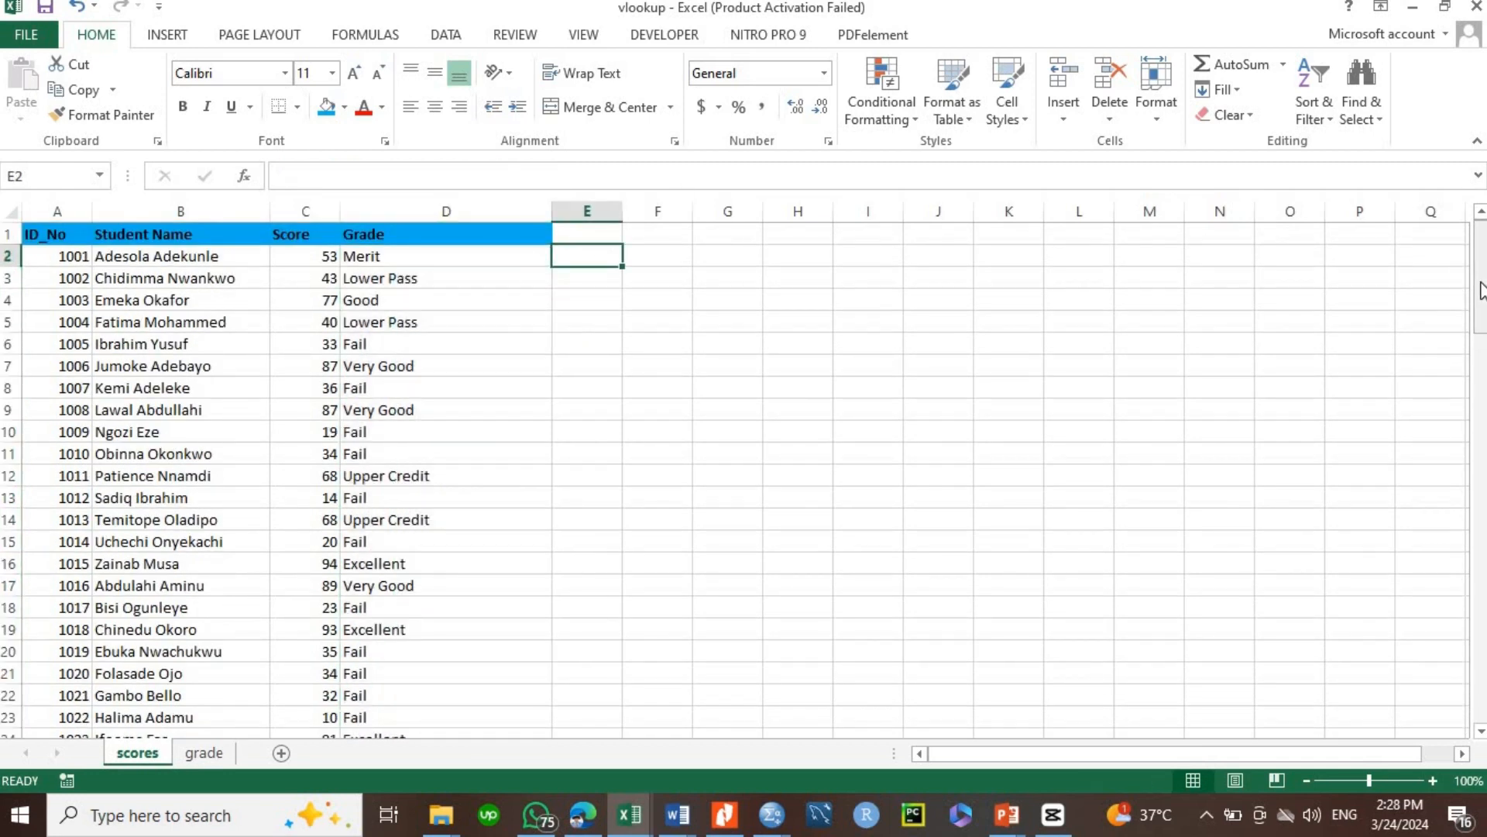
drag(1483, 282, 1481, 326)
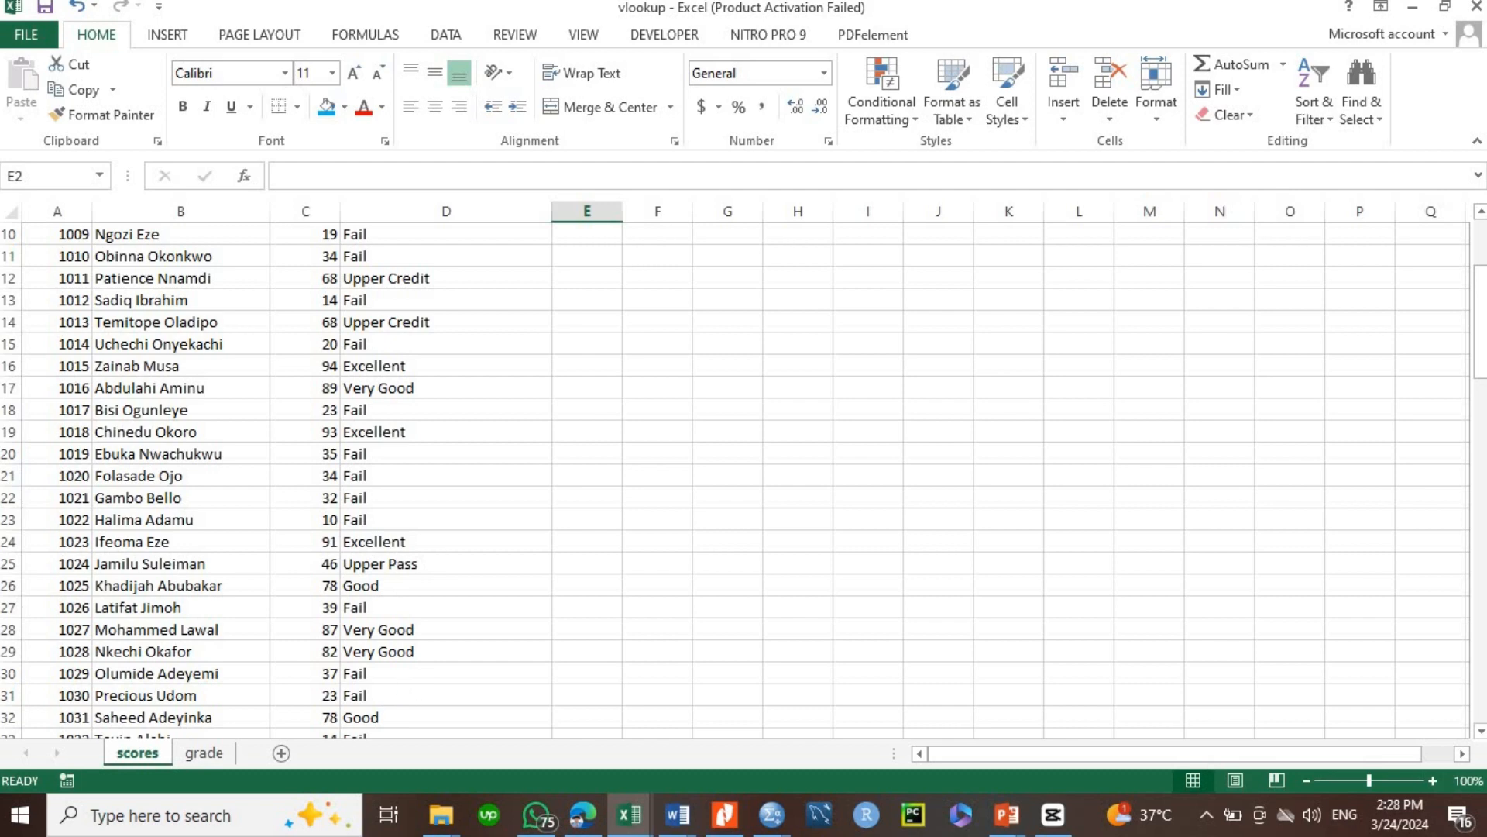
drag(1478, 431, 1480, 682)
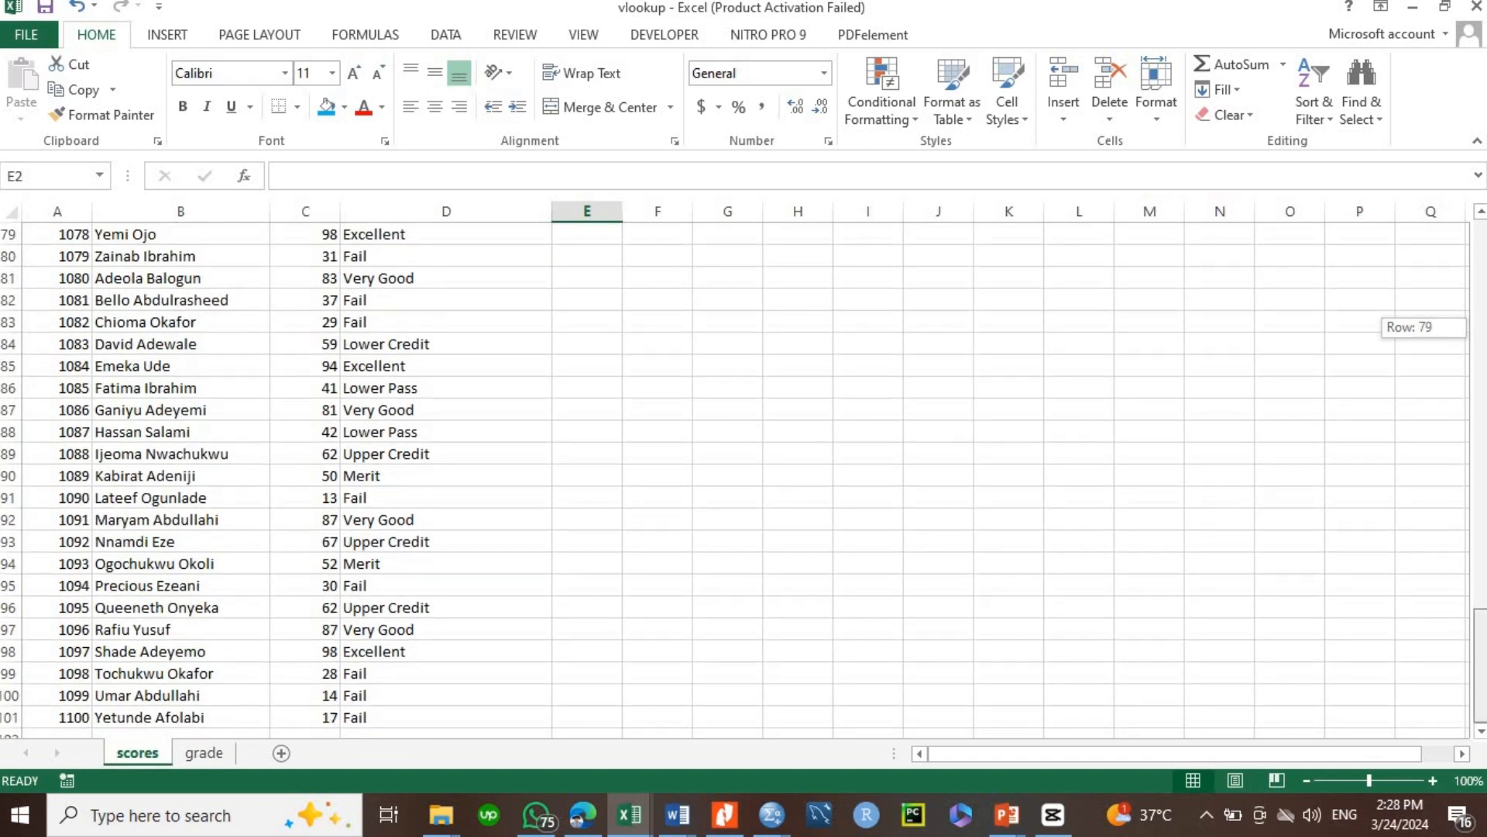